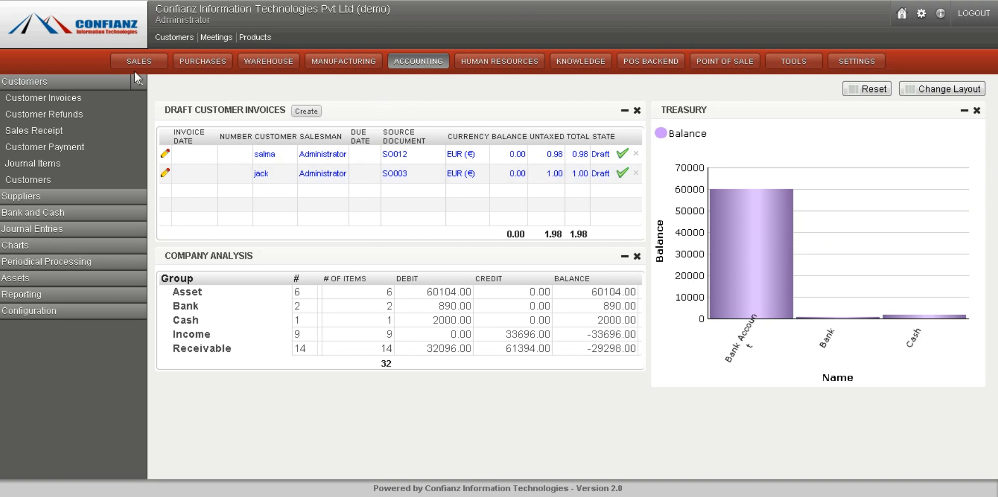
Browse the Customers and Suppliers menu sections and open the Customer Invoices list
click(56, 89)
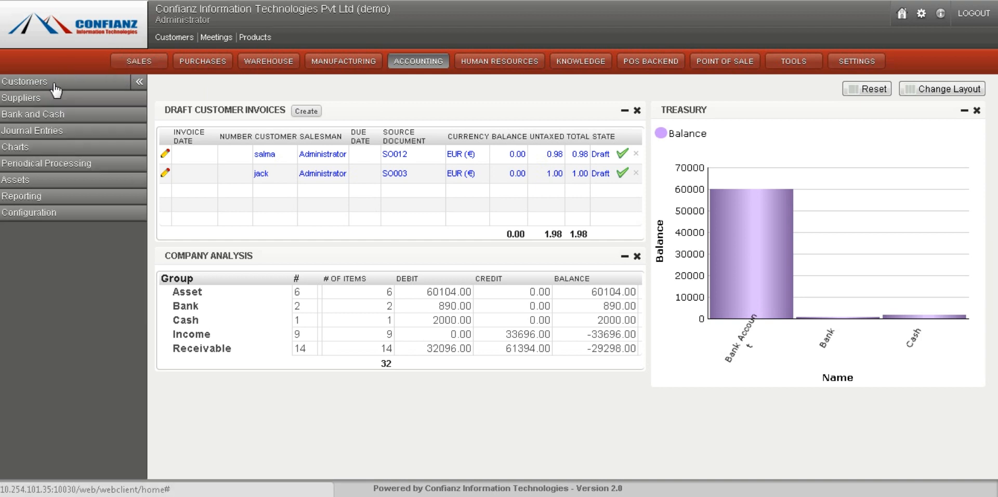
click(56, 88)
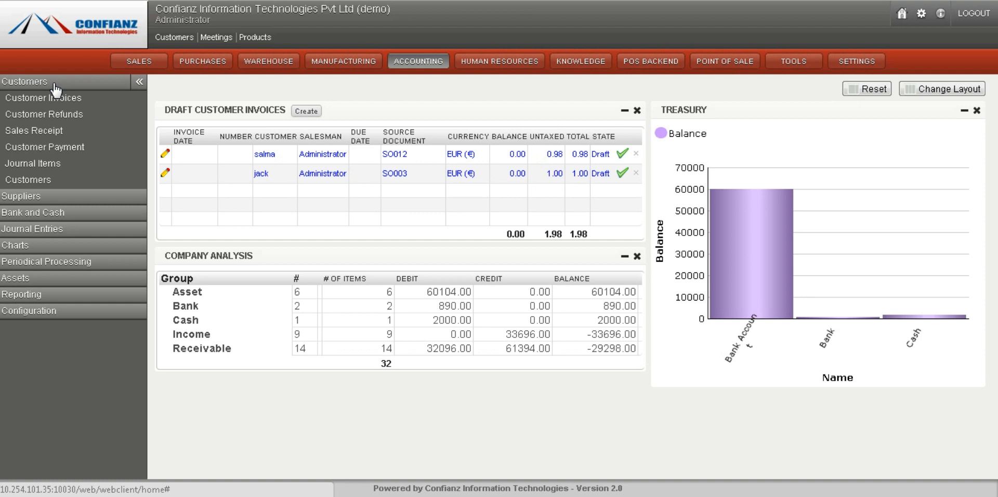
click(55, 85)
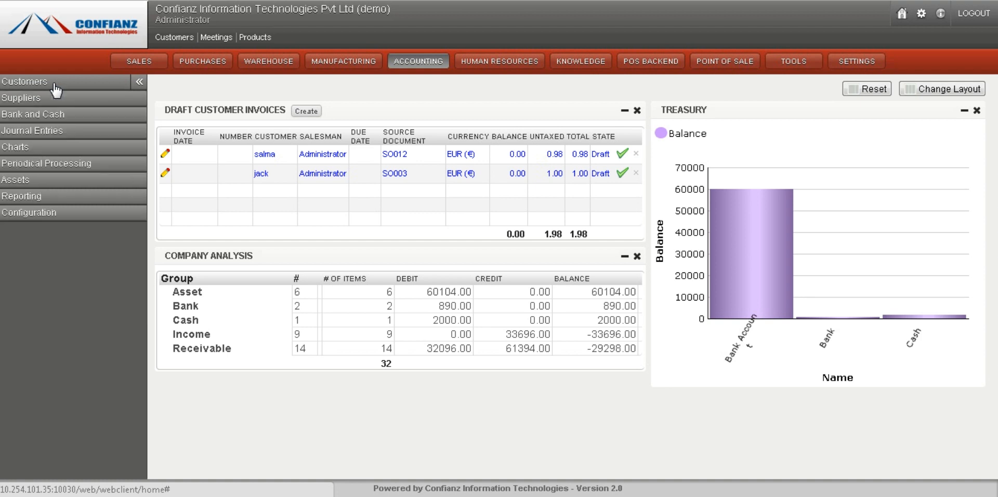
click(45, 101)
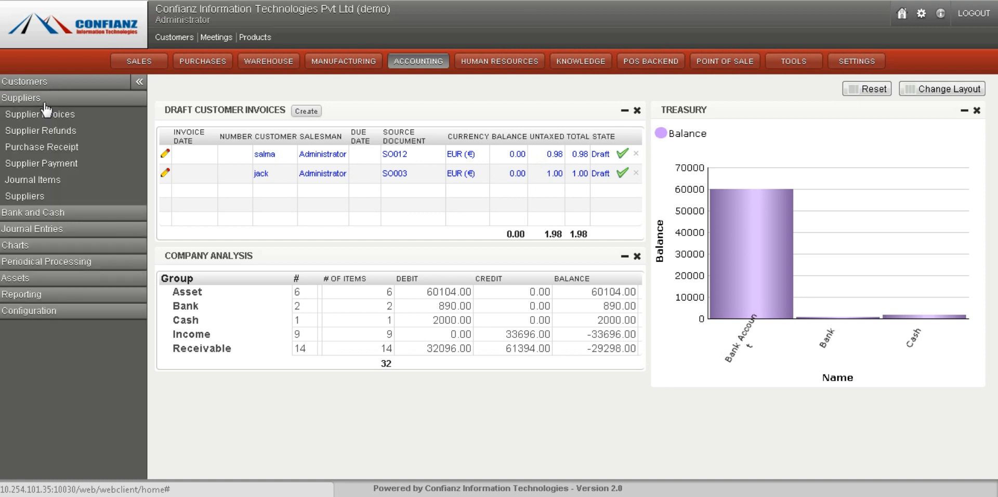
click(45, 102)
click(48, 83)
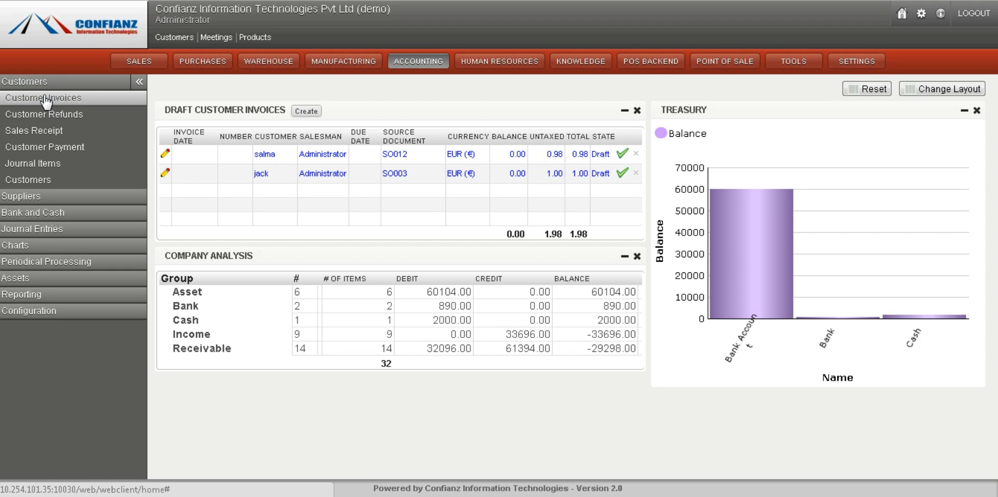
click(46, 99)
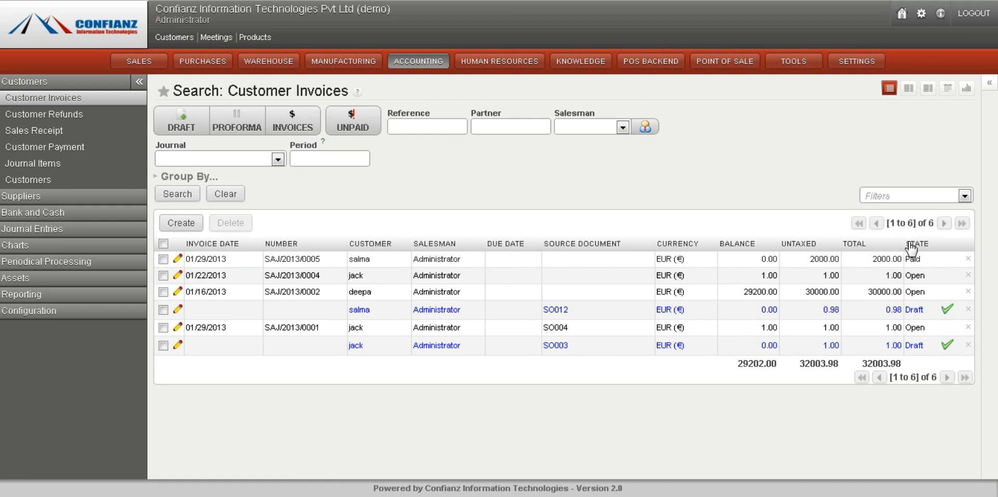
mouse_move(922, 290)
mouse_move(916, 274)
Start a new customer invoice in the Sales Journal (EUR) and select an existing customer
click(227, 194)
click(180, 225)
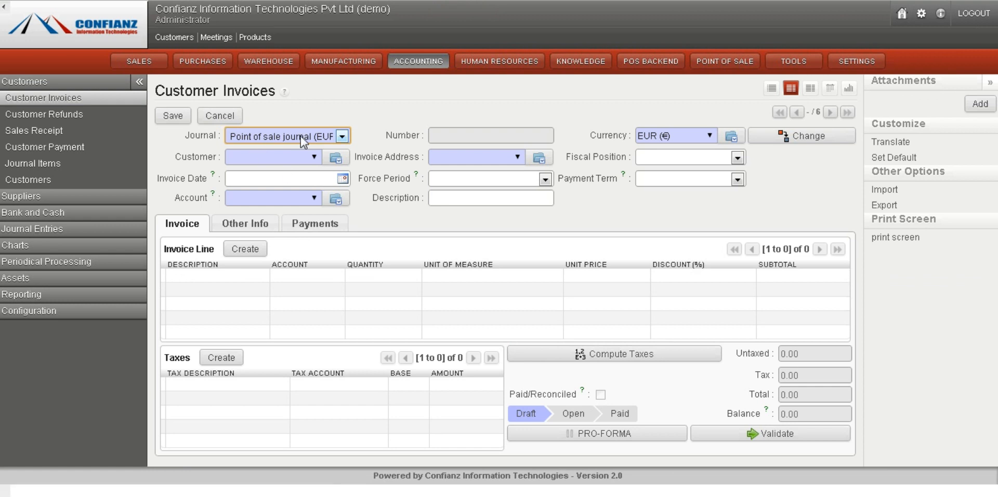
click(341, 136)
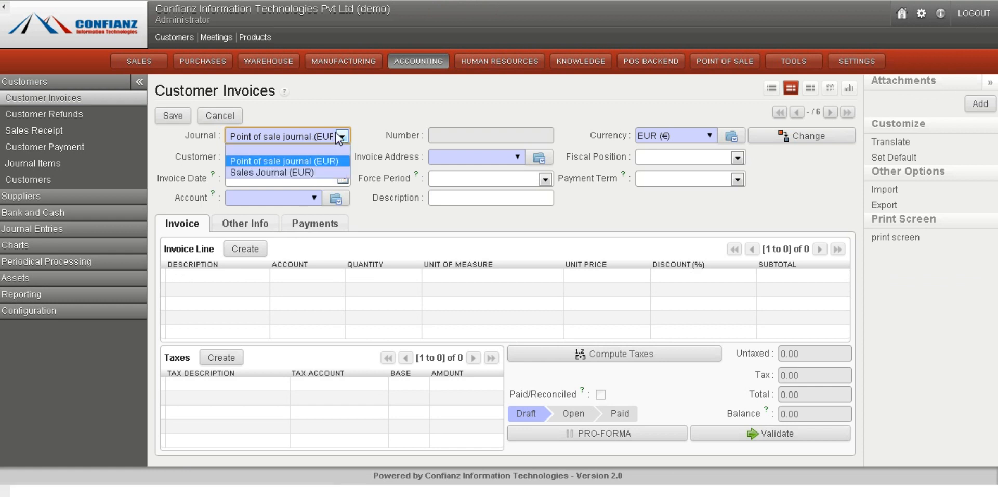
click(279, 173)
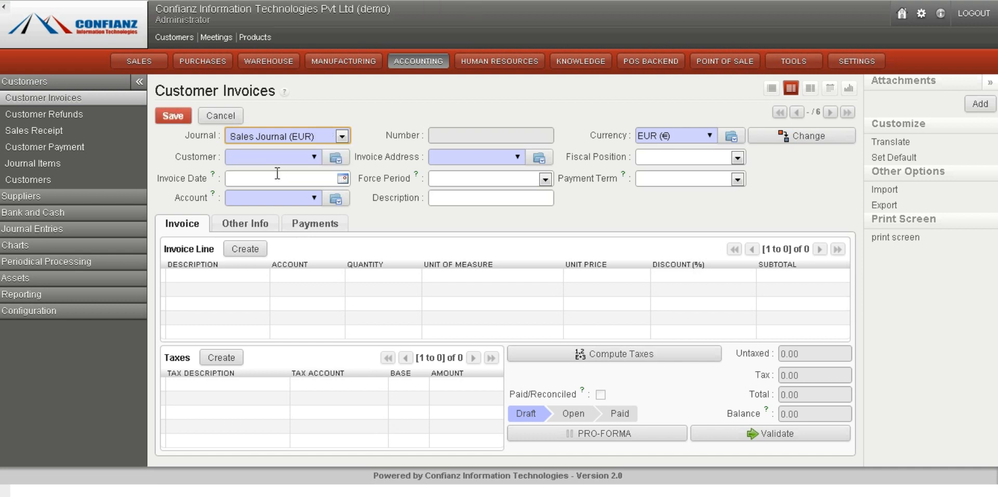
click(314, 158)
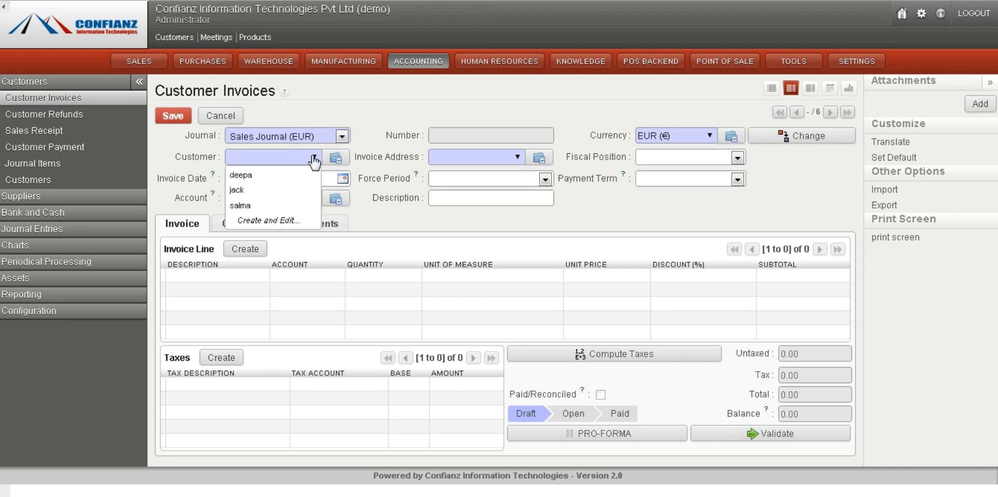
click(248, 206)
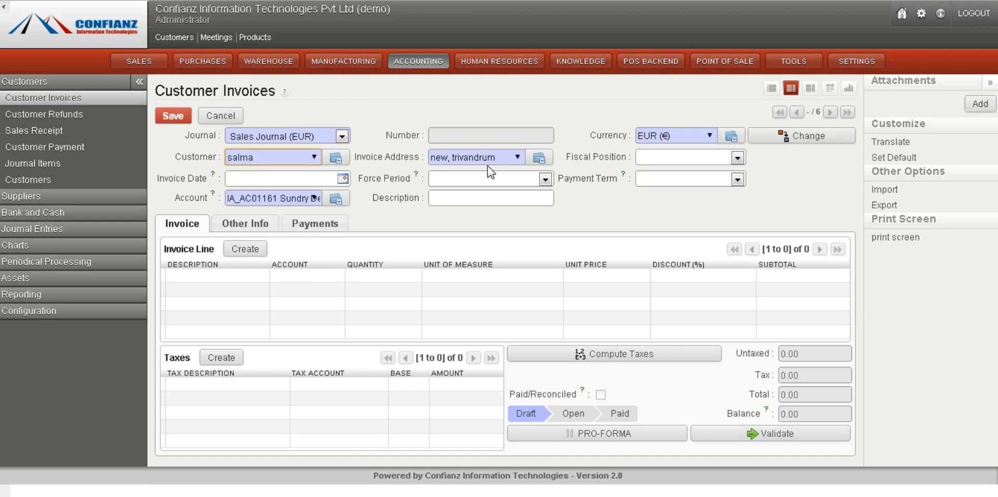
Set the invoice date to 01/29/2013 and the force period to 01/2013
click(343, 179)
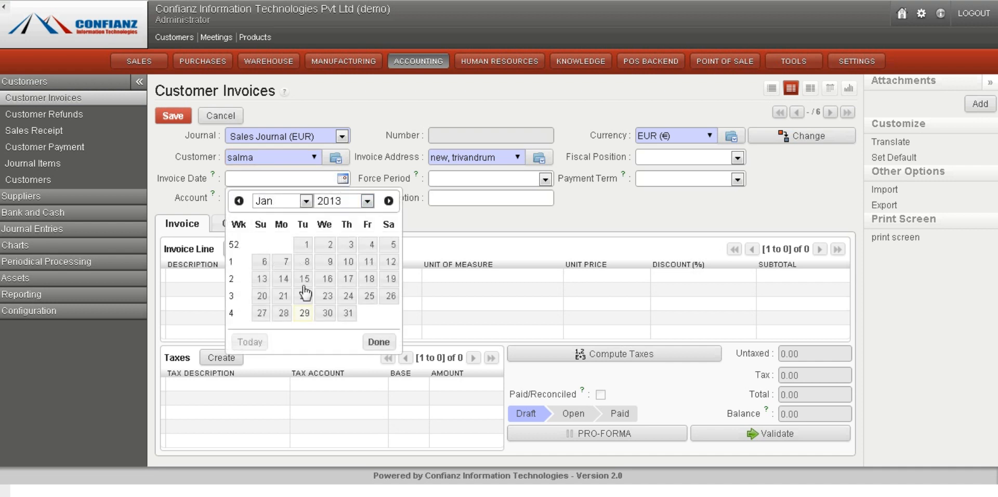
click(305, 314)
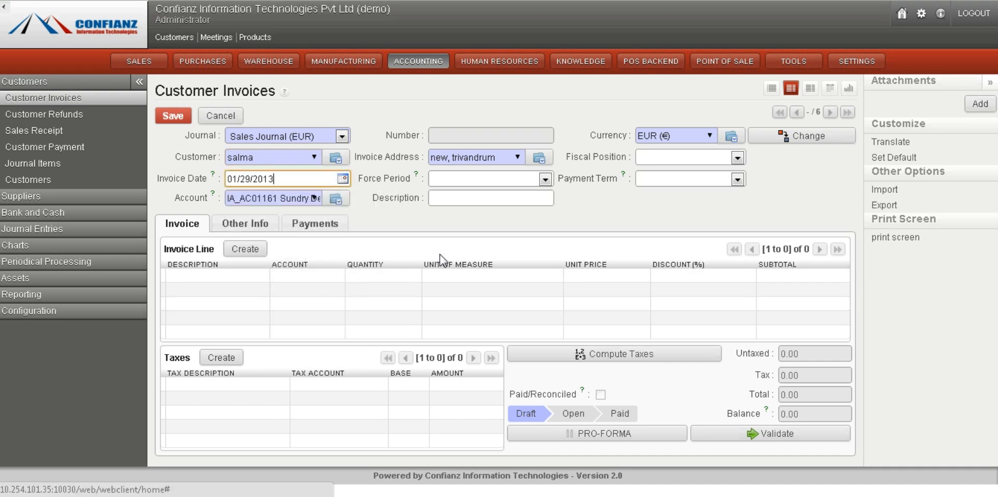
click(545, 181)
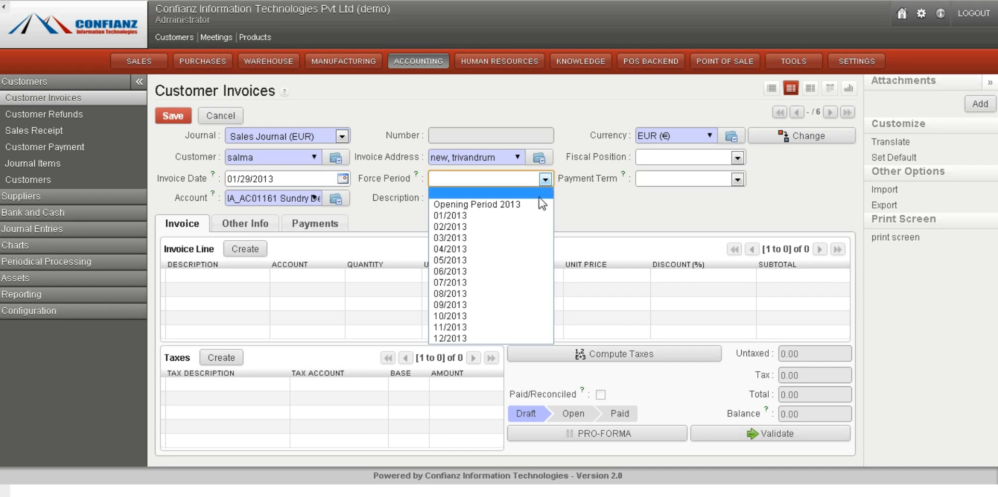
click(503, 217)
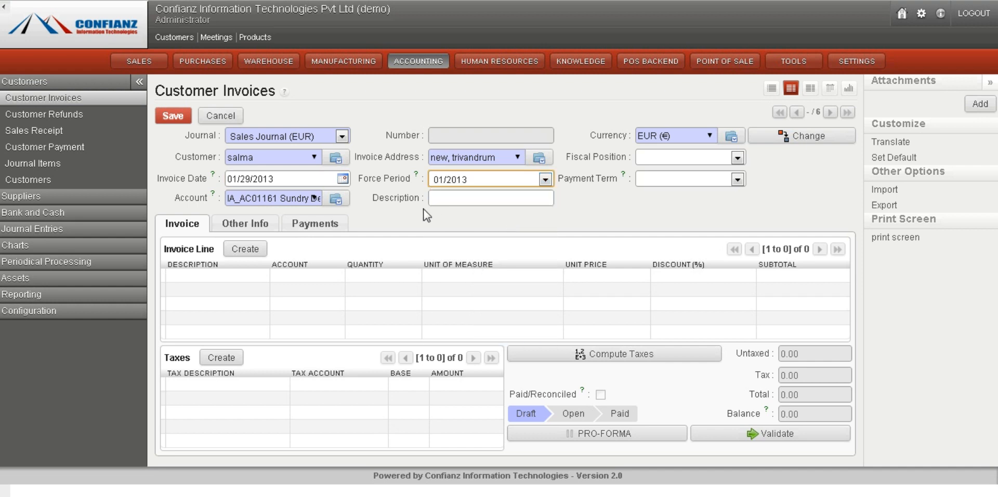
Add an invoice line for the product [kp] keypad and save it
click(248, 250)
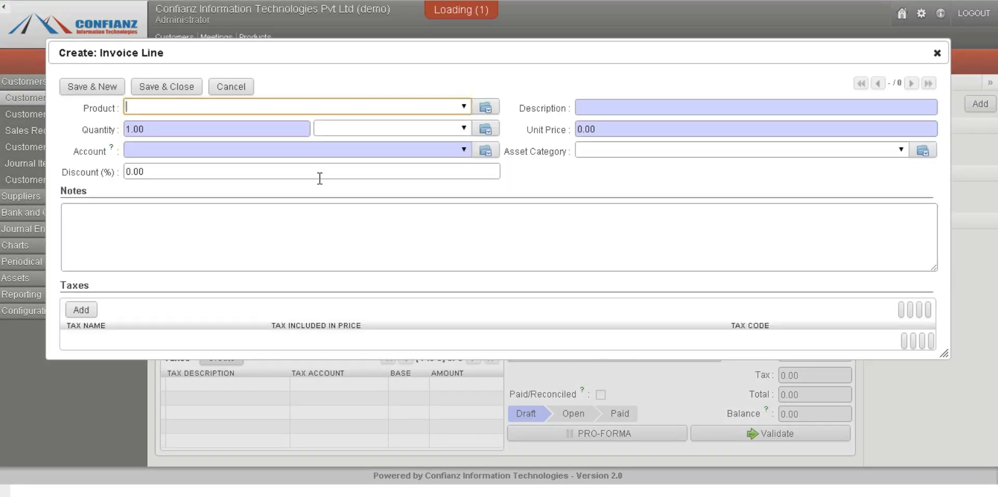
click(463, 108)
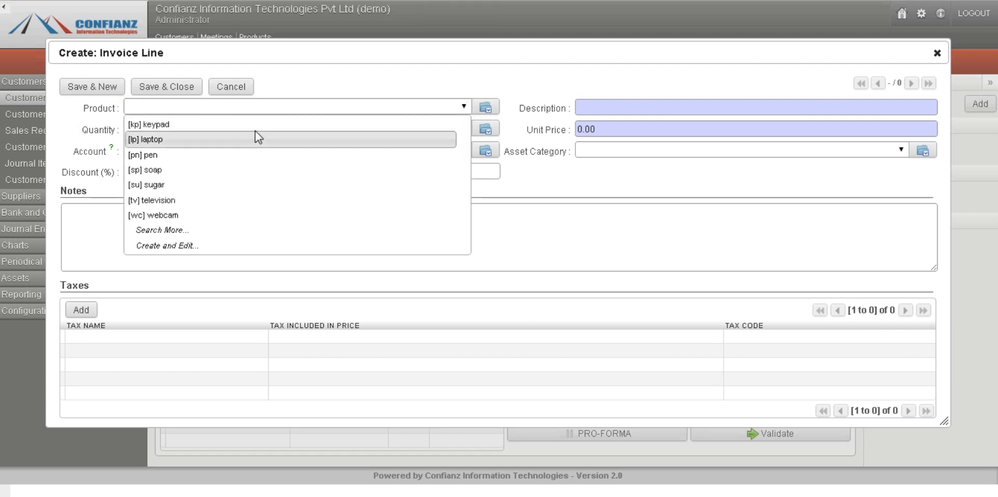
click(255, 129)
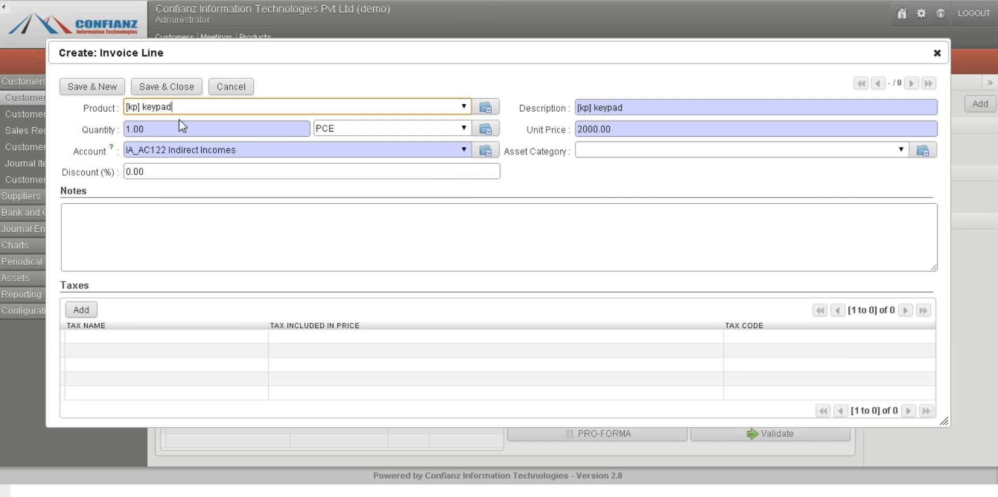
click(169, 93)
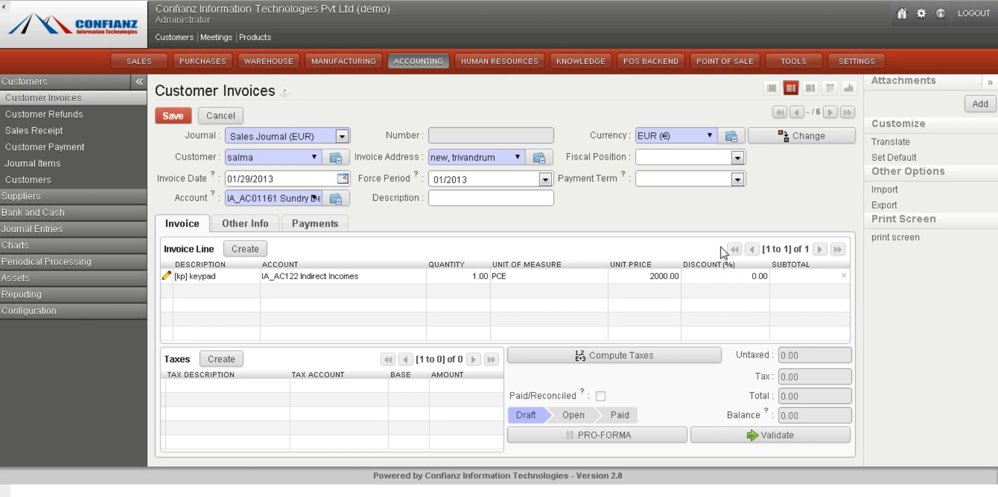
Validate the customer invoice without choosing a payment term
click(710, 175)
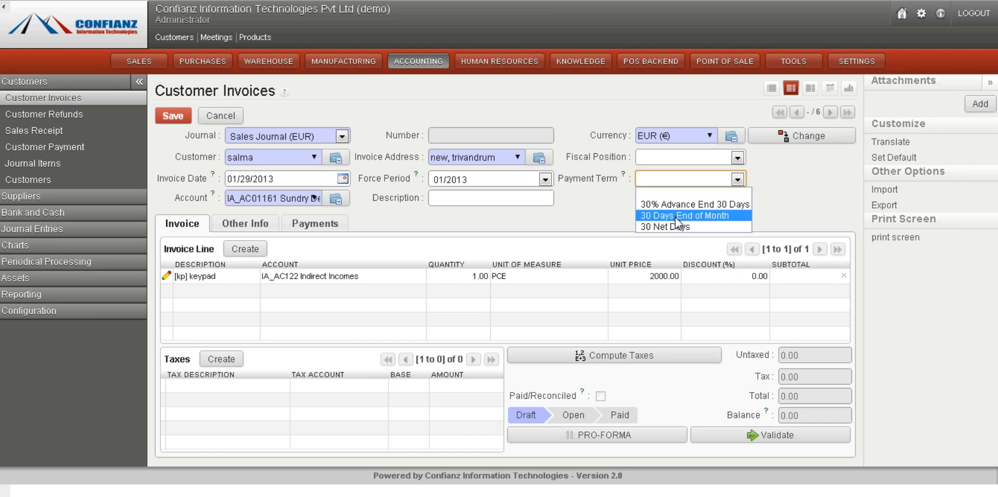
click(717, 178)
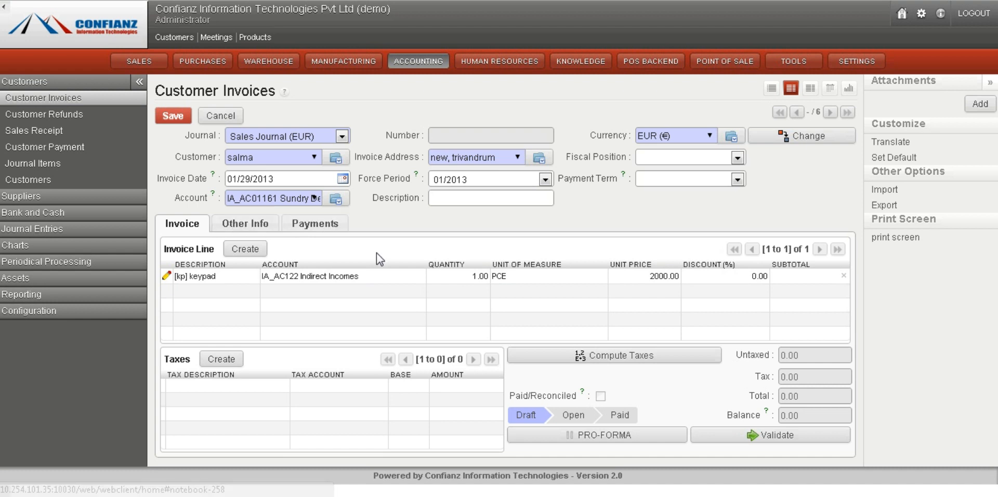
click(762, 437)
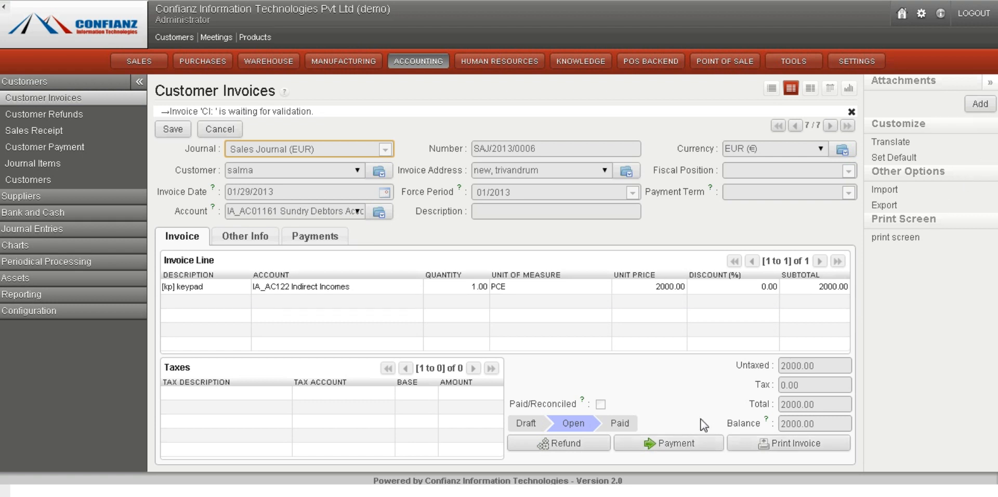
Register a payment for the invoice using the Cash (EUR) payment method and validate it
click(660, 450)
click(660, 446)
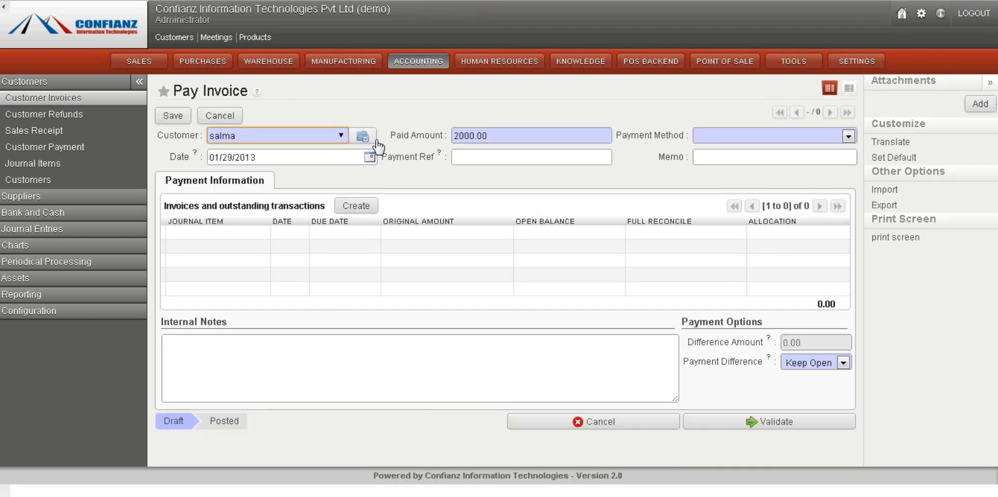
click(751, 138)
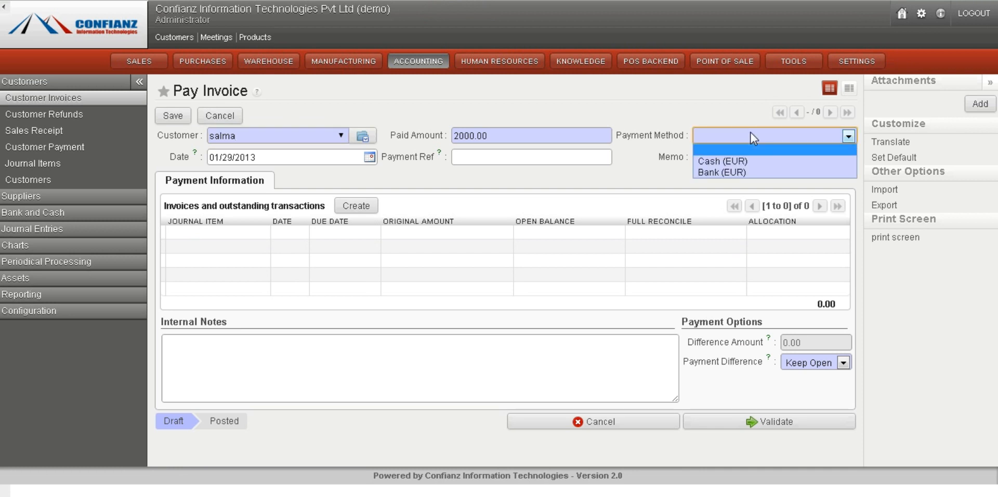
click(719, 161)
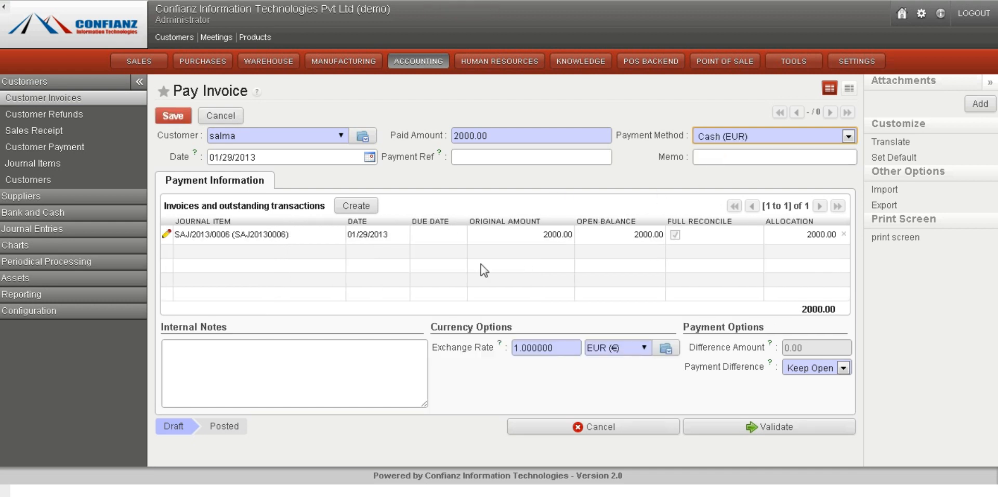
click(771, 429)
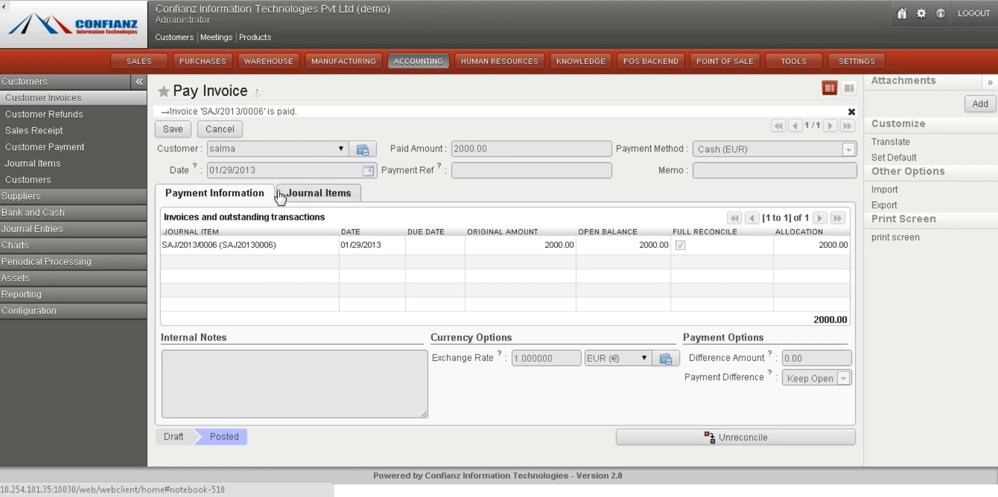
Review the payment's journal items, then return to the Customer Invoices list
click(309, 194)
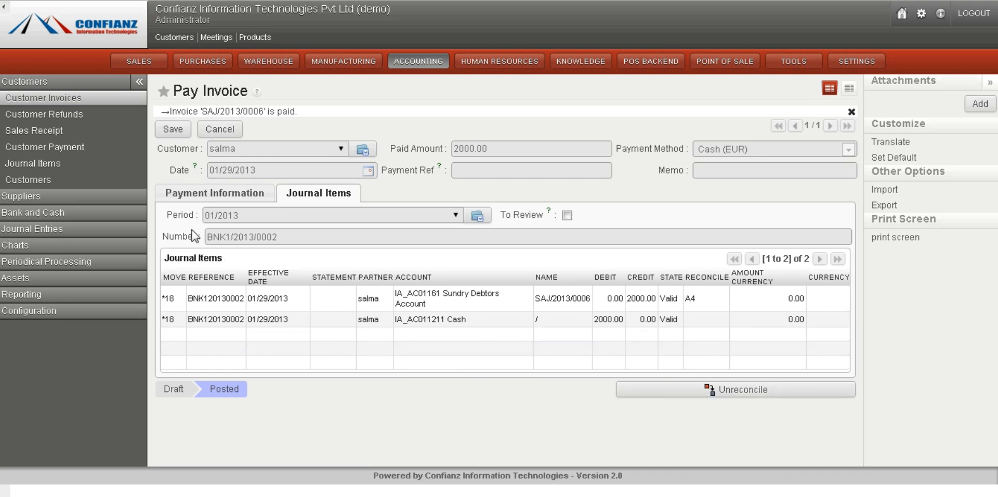
click(178, 192)
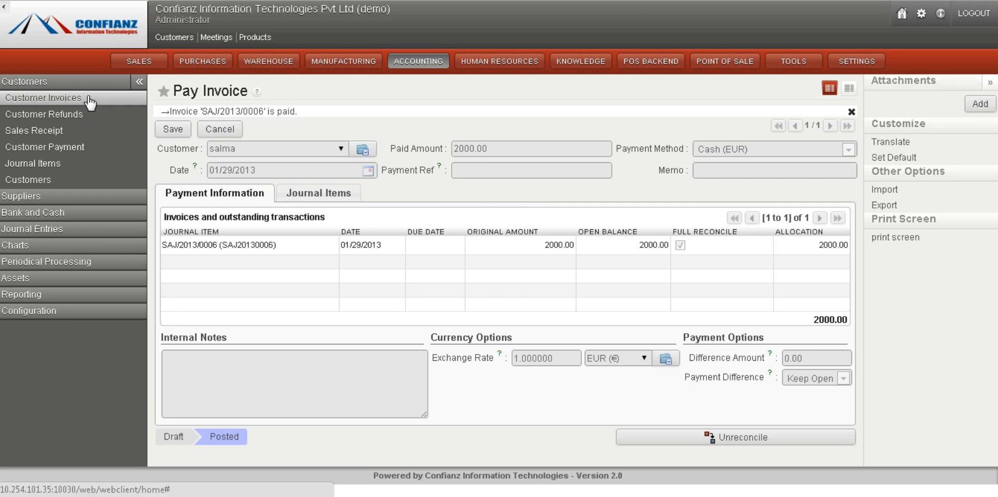
click(90, 100)
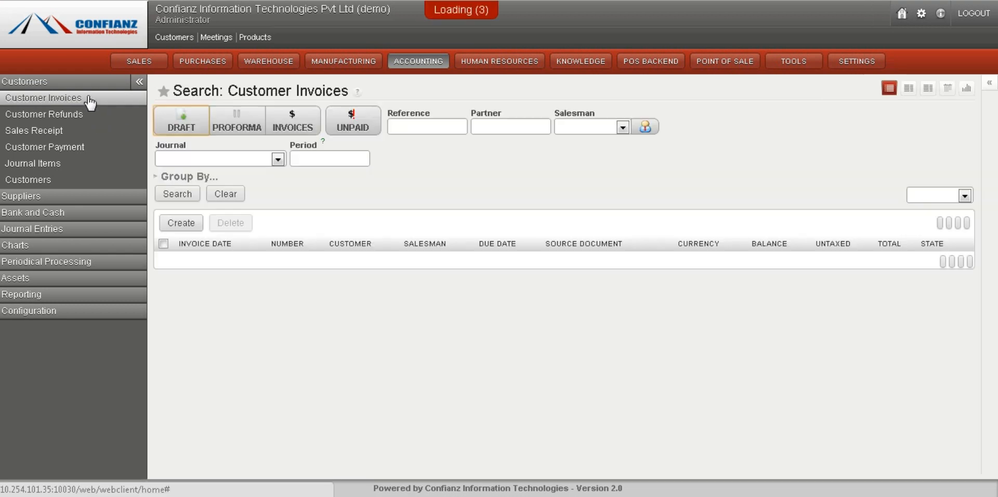
Open Customer Refunds and start a new refund in the Sales Refund Journal (EUR)
click(51, 118)
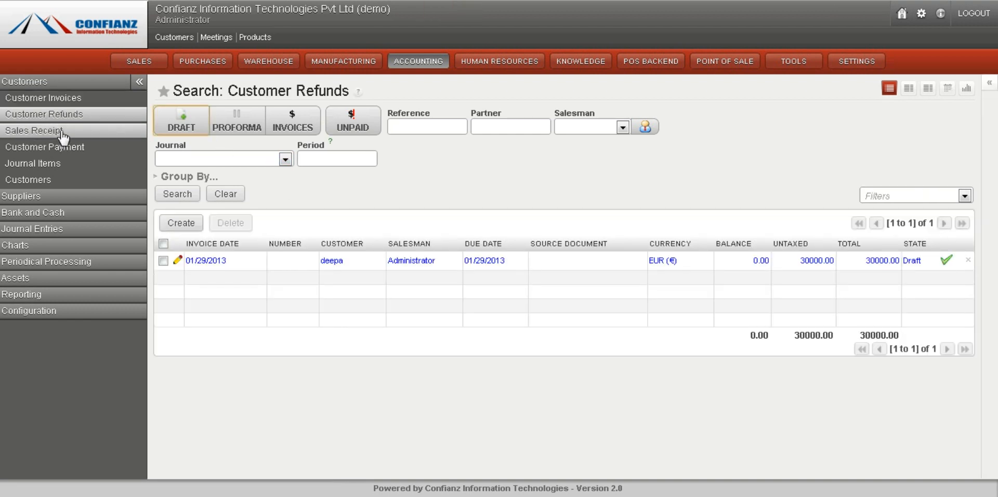
click(41, 84)
click(43, 84)
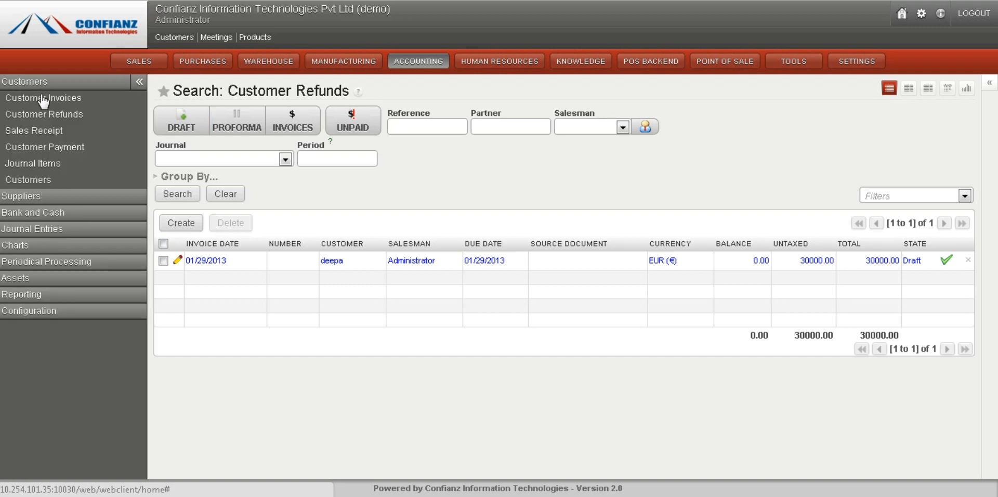
click(41, 118)
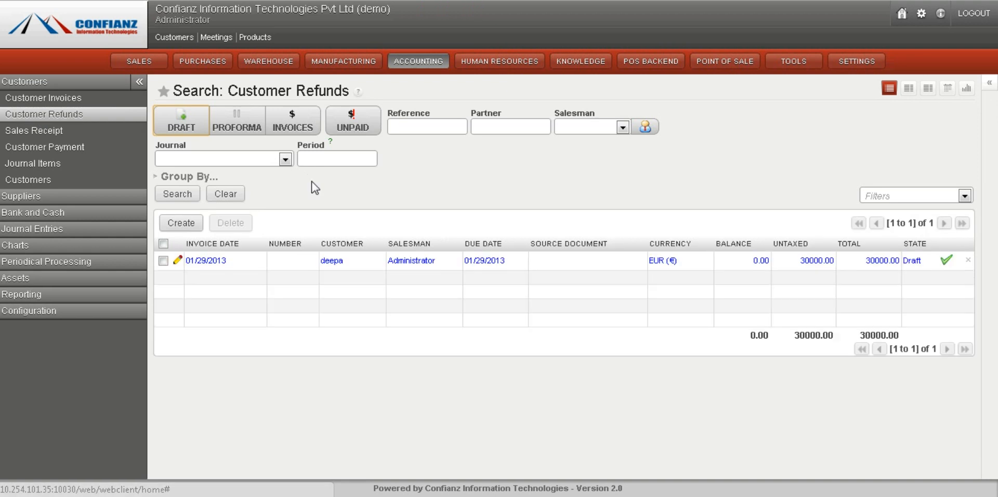
click(187, 231)
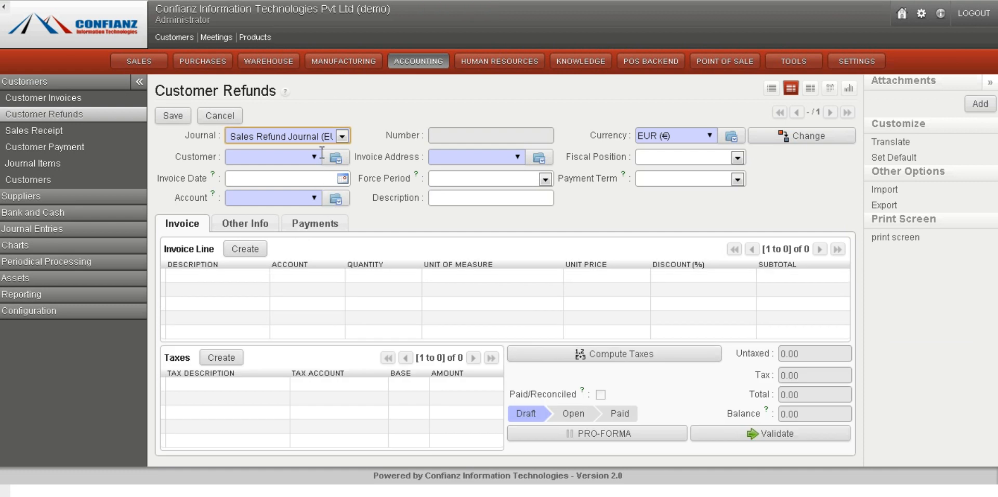
click(336, 137)
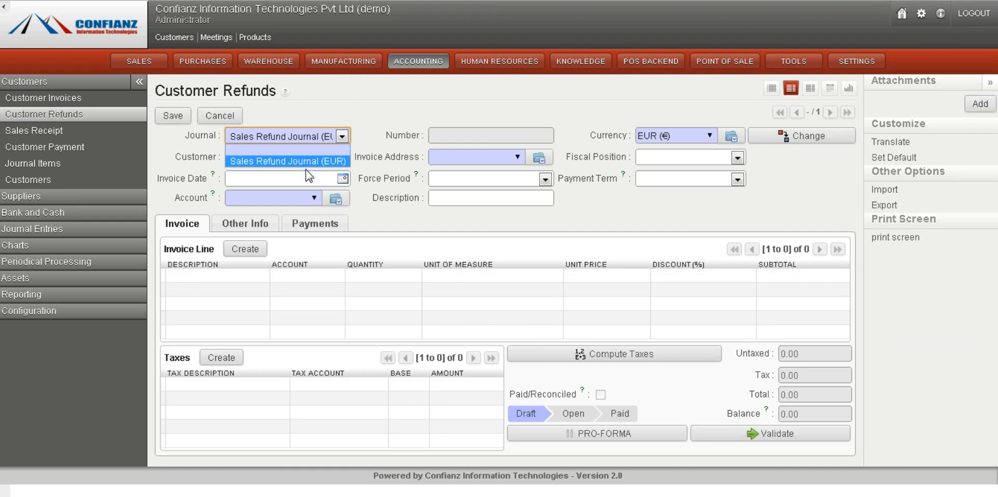
click(341, 137)
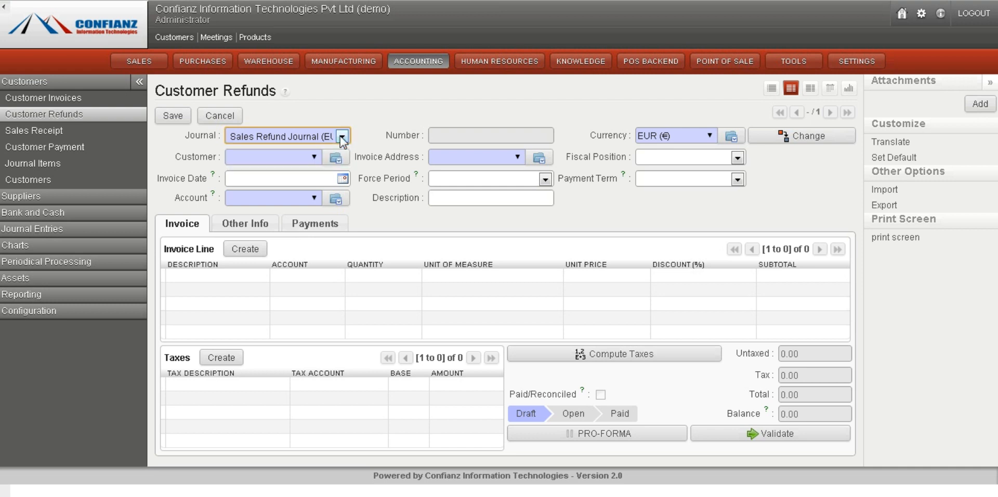
Try to select a customer for the new customer refund
click(315, 158)
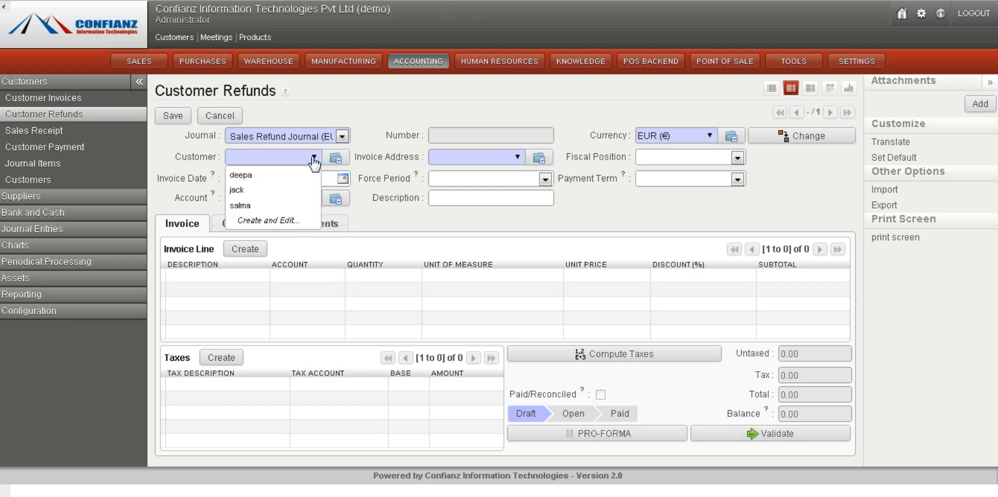
click(287, 205)
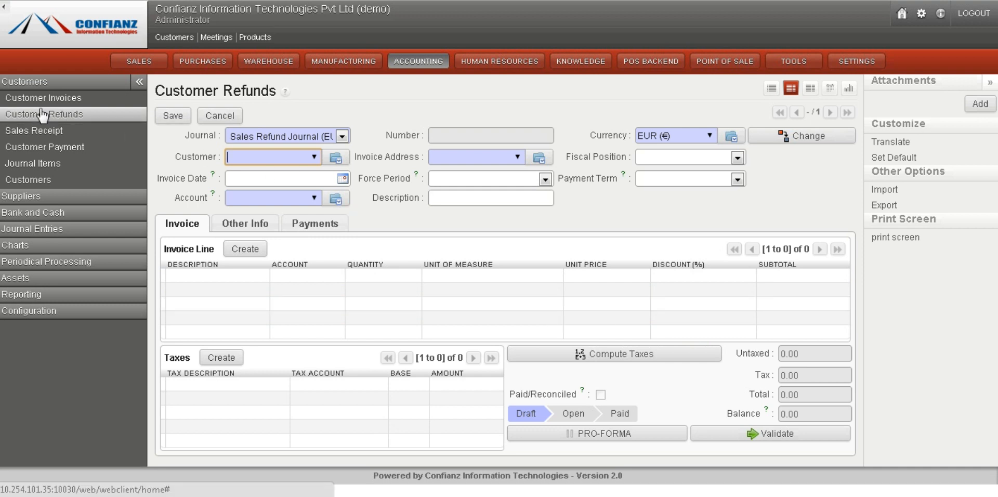
Open Supplier Invoices and start a new supplier invoice
click(32, 197)
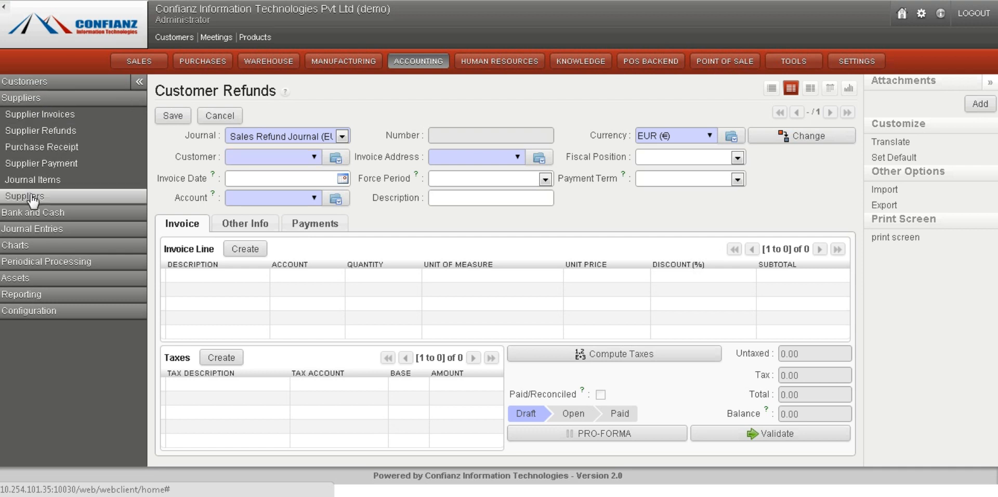
click(57, 119)
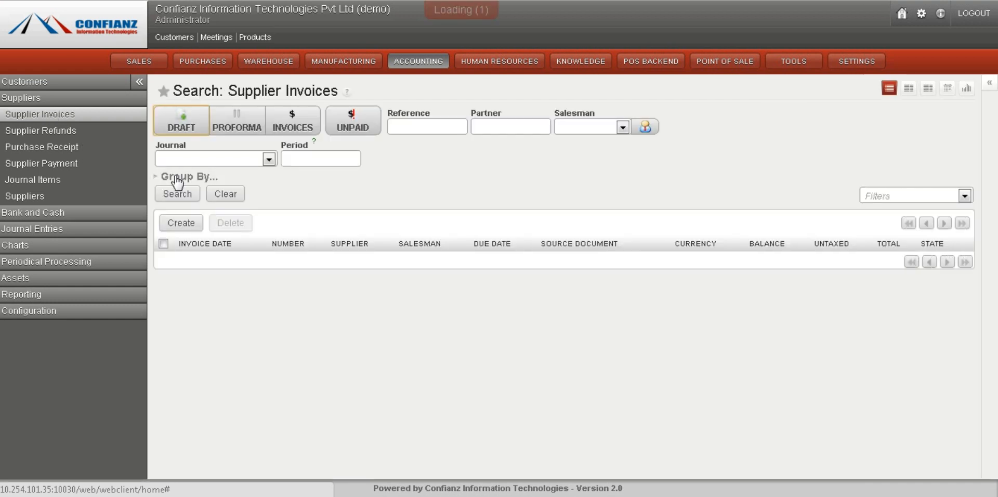
click(182, 223)
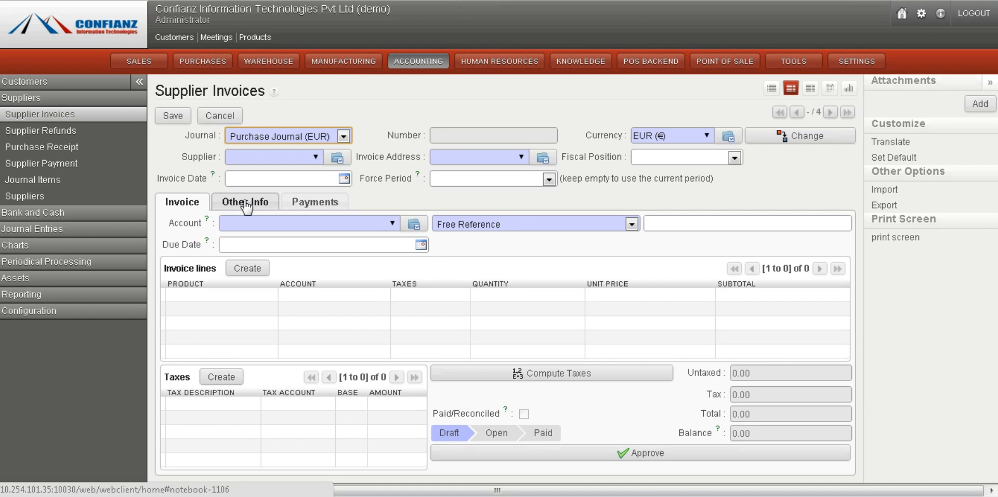
Keep the Purchase Journal (EUR) and select the supplier for the invoice
click(309, 138)
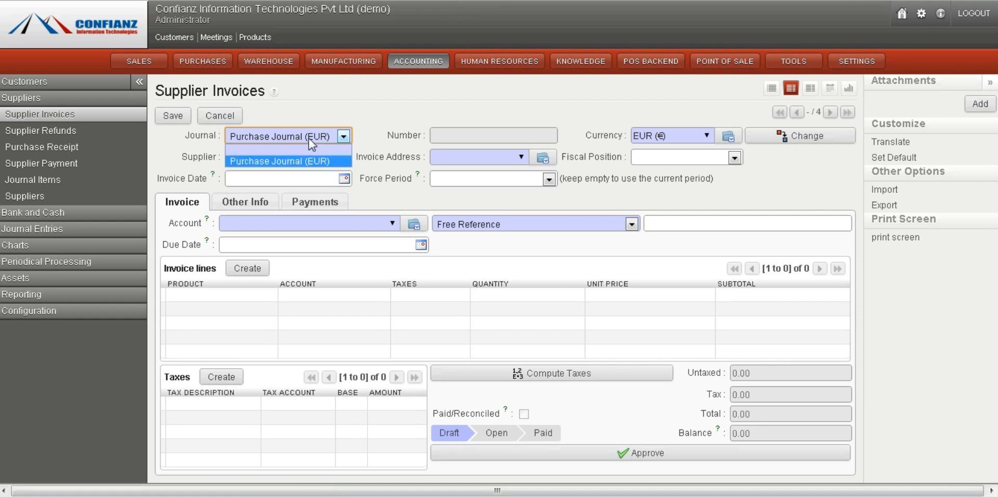
click(308, 138)
click(317, 157)
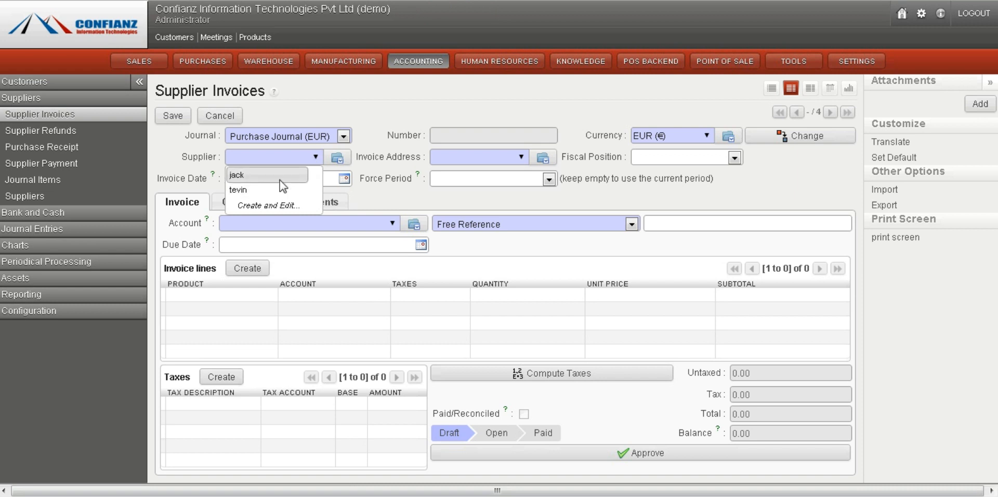
click(315, 157)
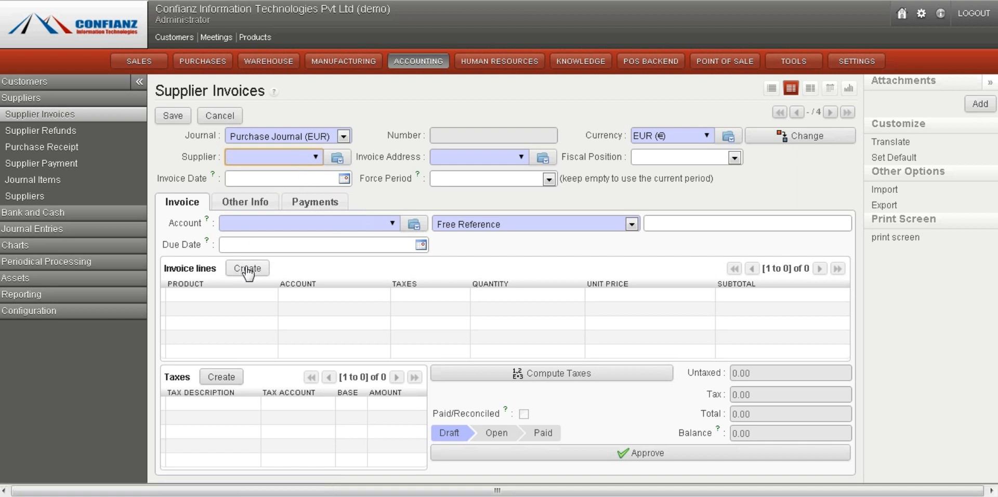
click(316, 157)
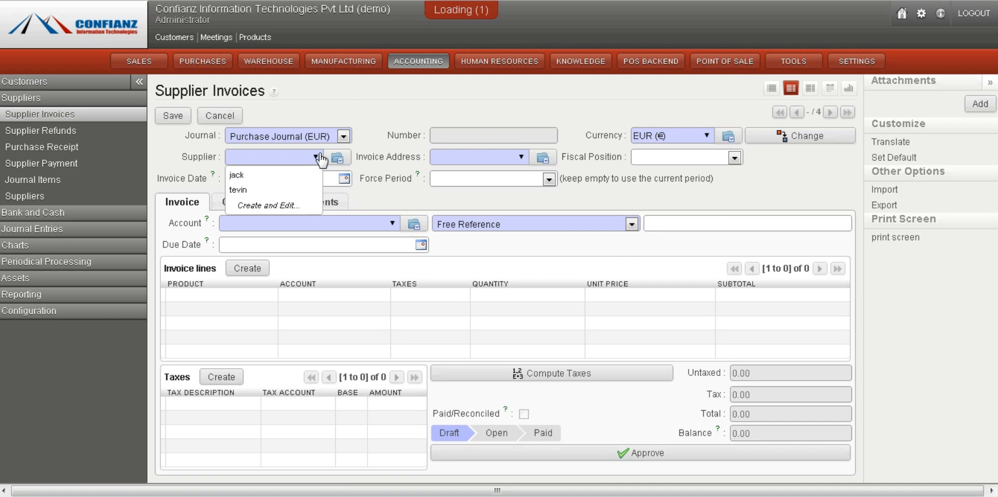
click(268, 195)
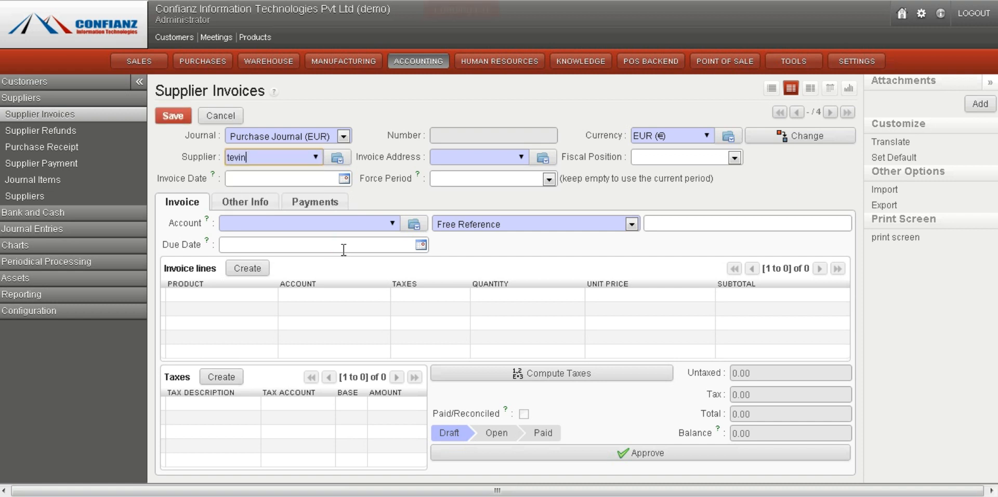
Add an invoice line for the [lp] laptop product and save the line
click(256, 270)
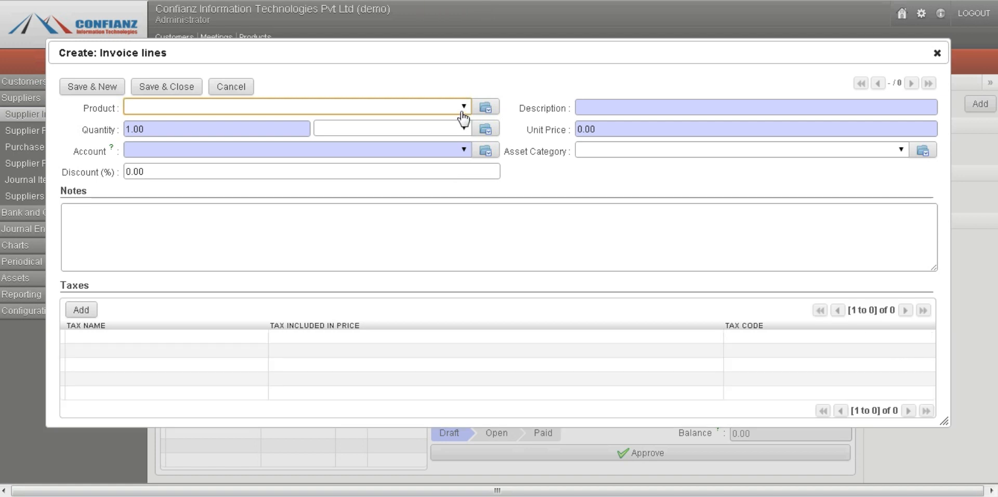
click(462, 109)
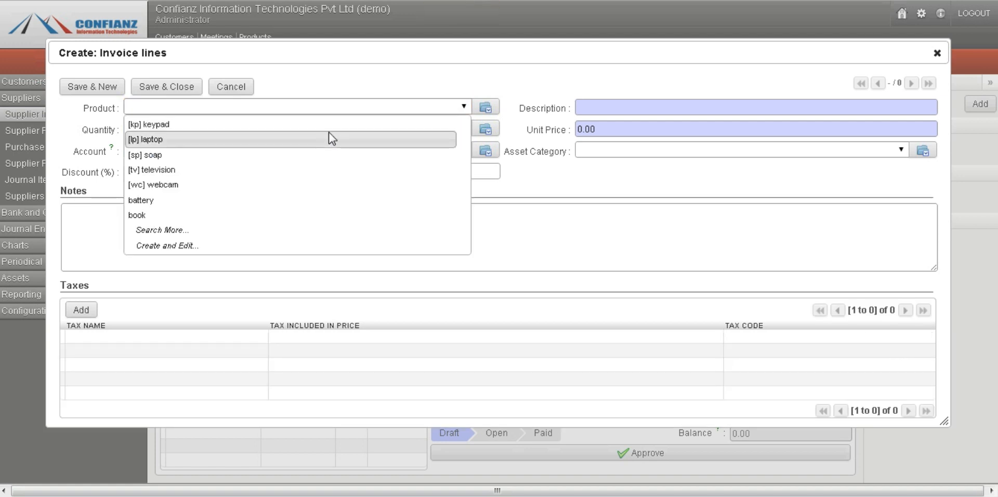
click(331, 138)
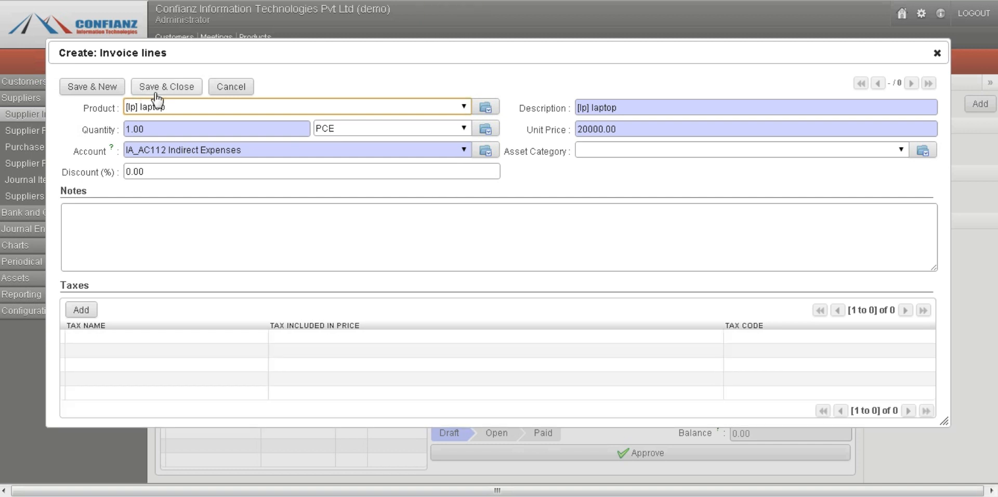
click(153, 89)
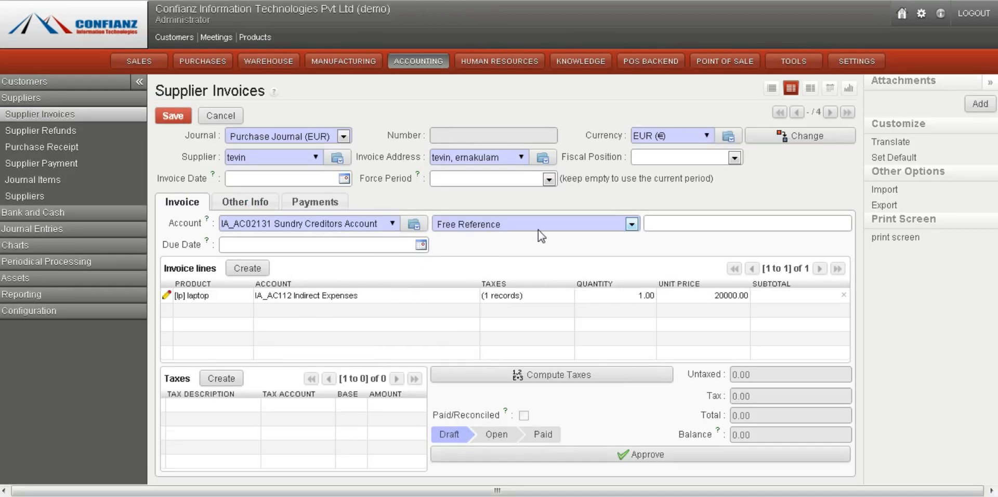
Set the invoice's Force Period to 01/2013
click(501, 180)
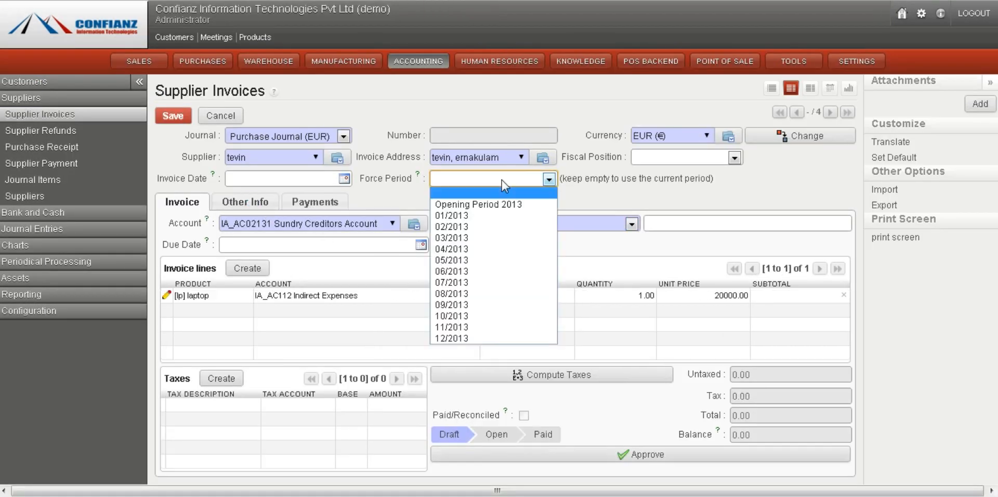
click(481, 216)
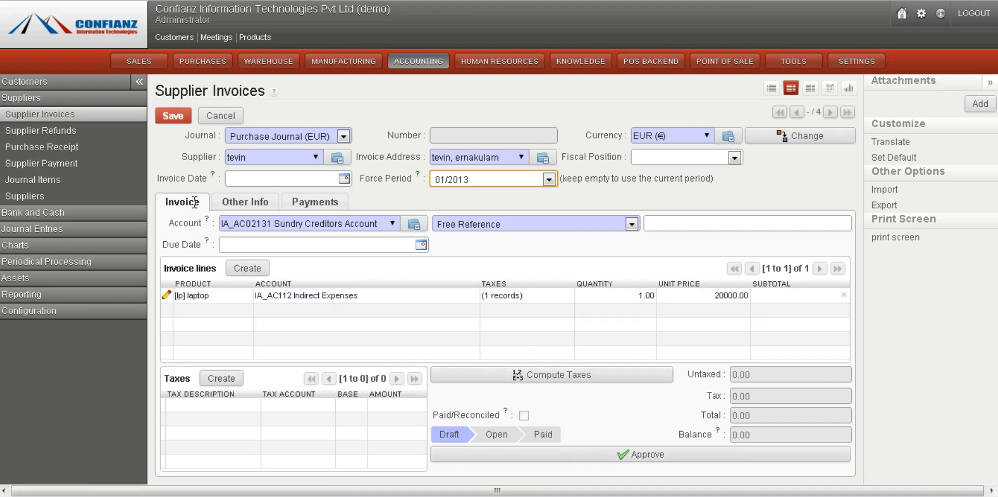
click(71, 133)
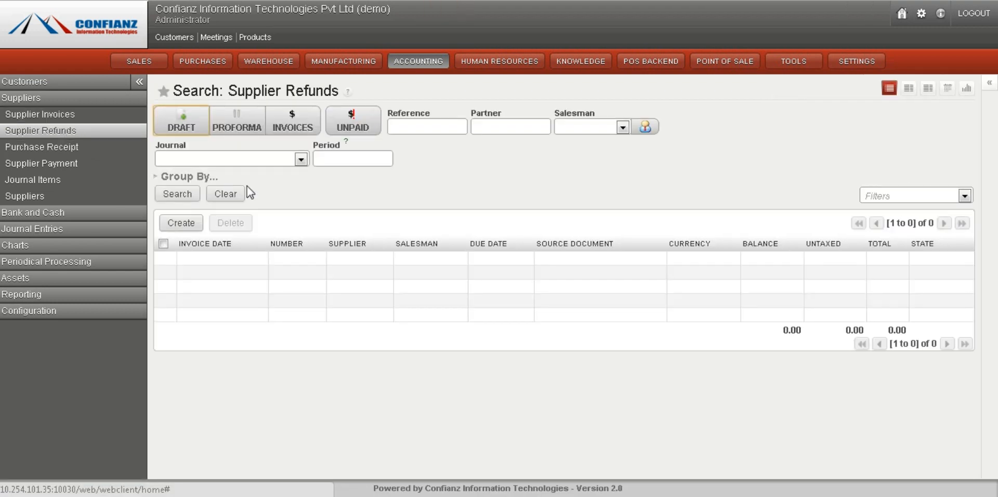
click(181, 223)
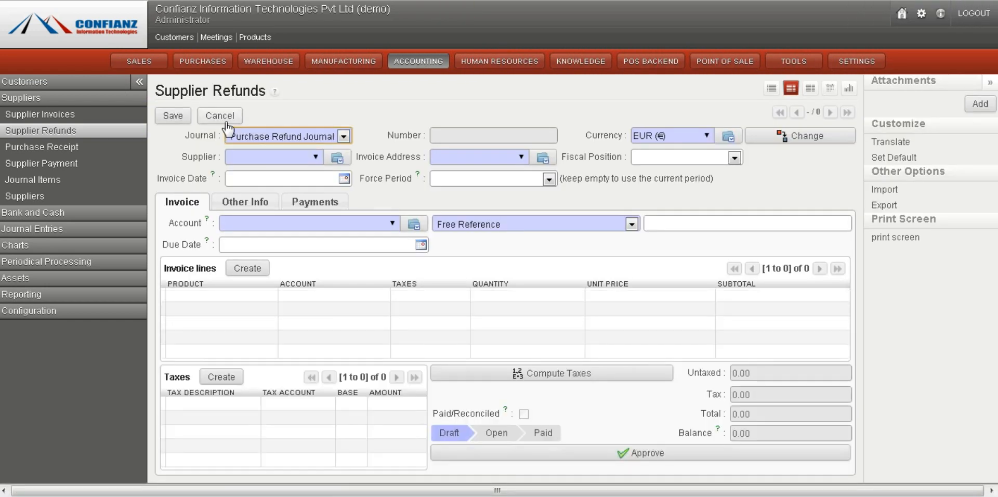
click(220, 115)
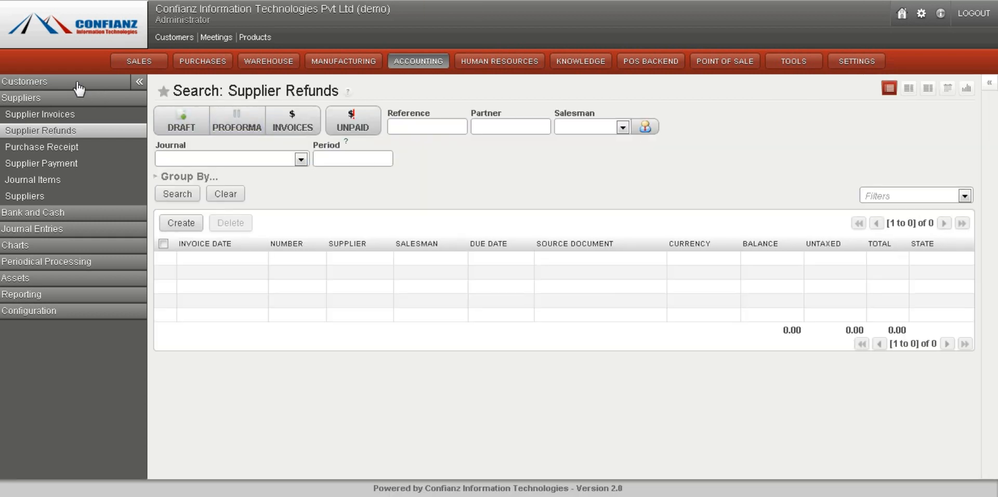
Open the posted sales receipt and review its journal items
click(77, 82)
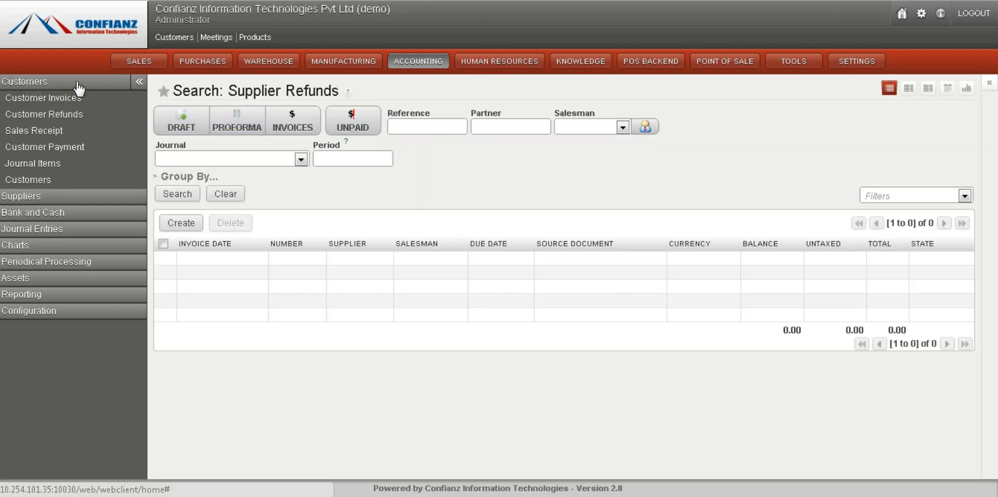
click(57, 131)
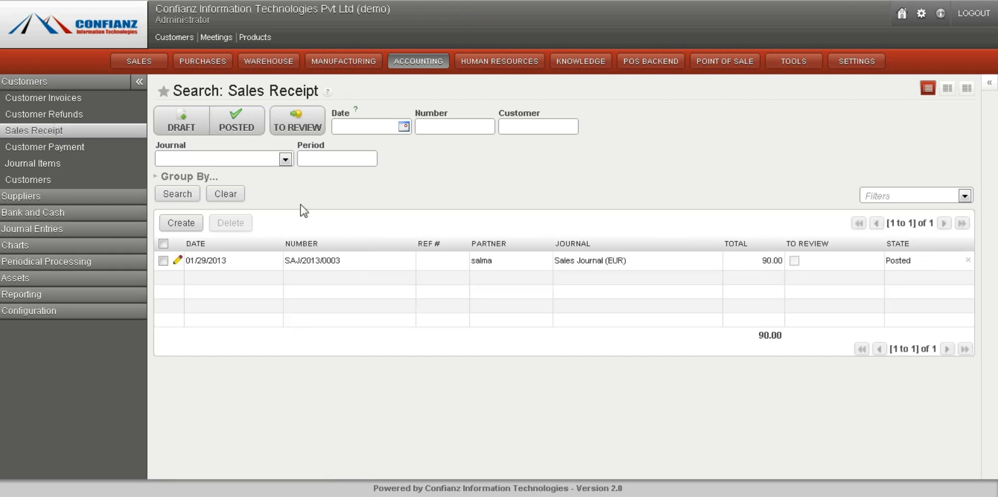
click(299, 262)
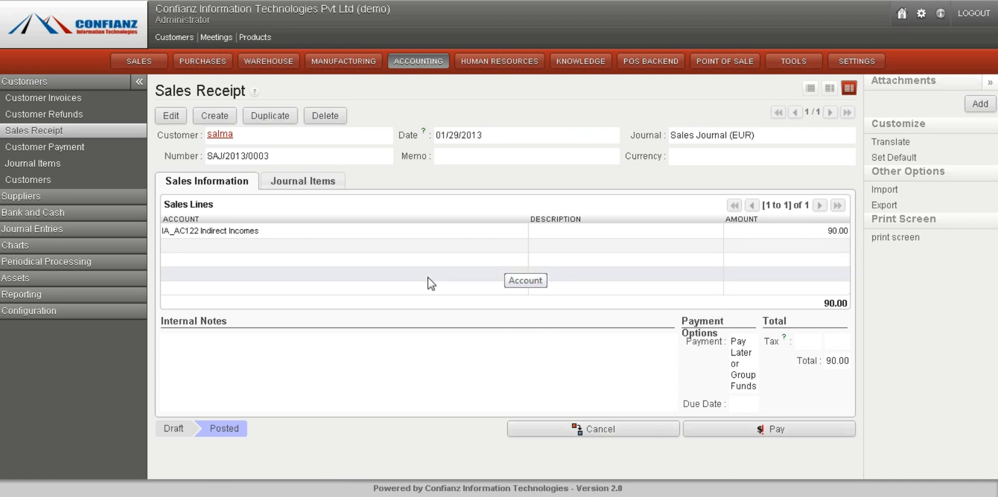
click(287, 187)
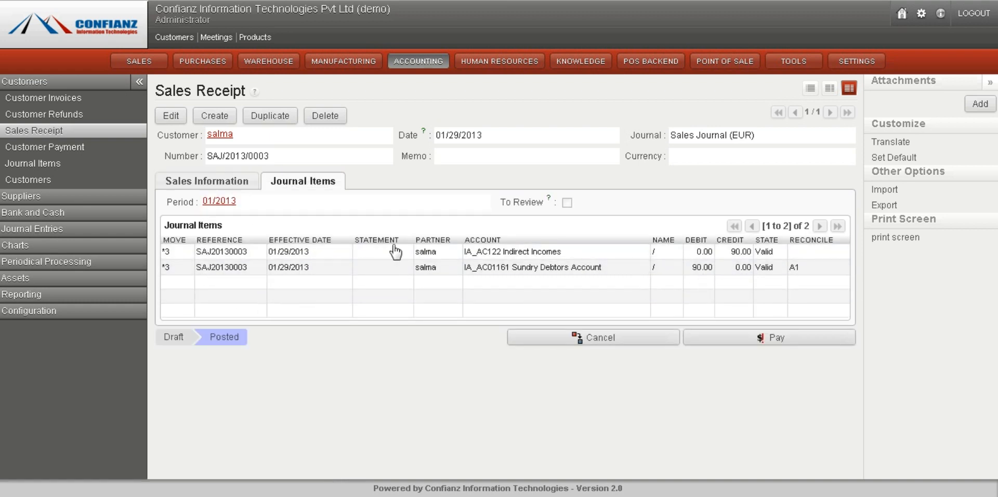
click(225, 180)
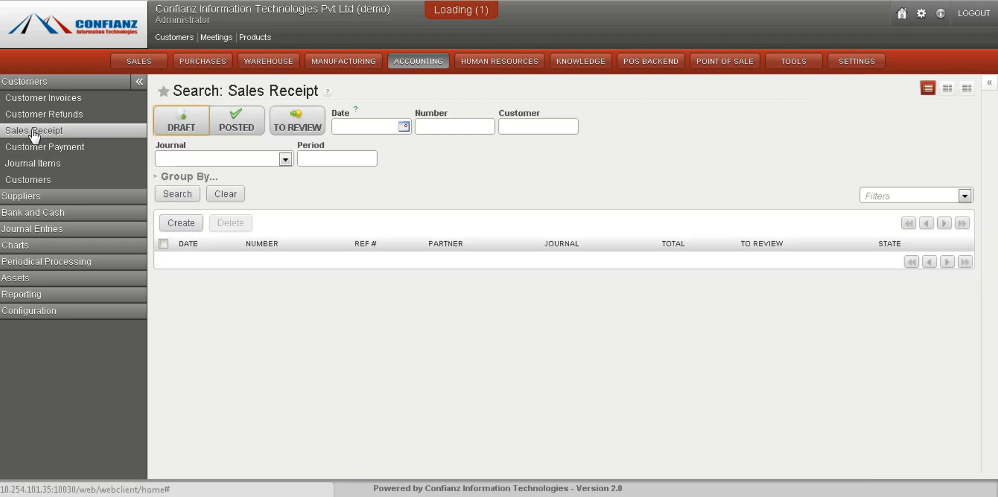
Open the first posted customer payment and review its payment information and journal items
click(50, 147)
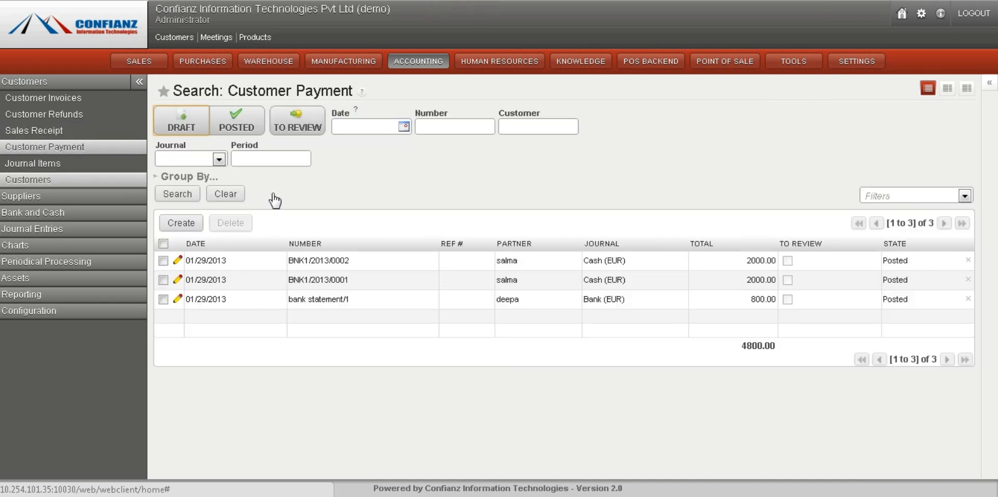
click(235, 194)
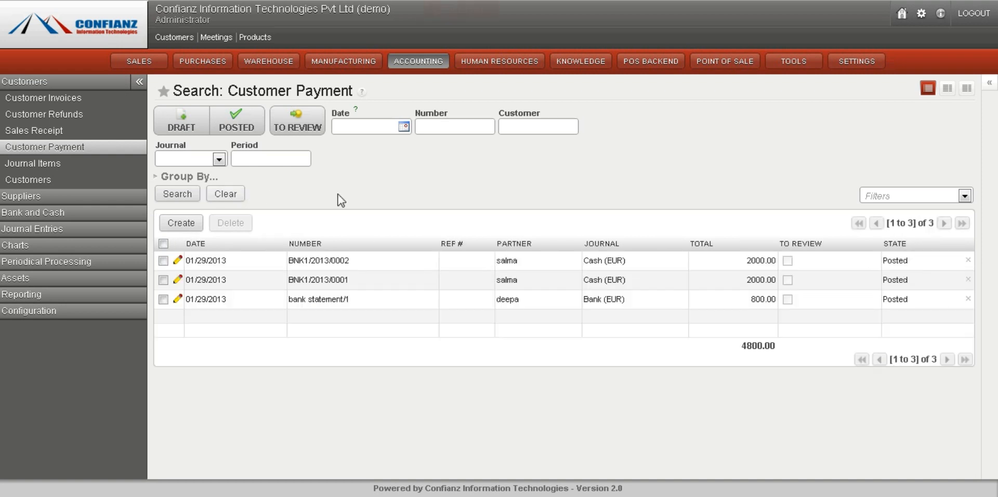
click(307, 266)
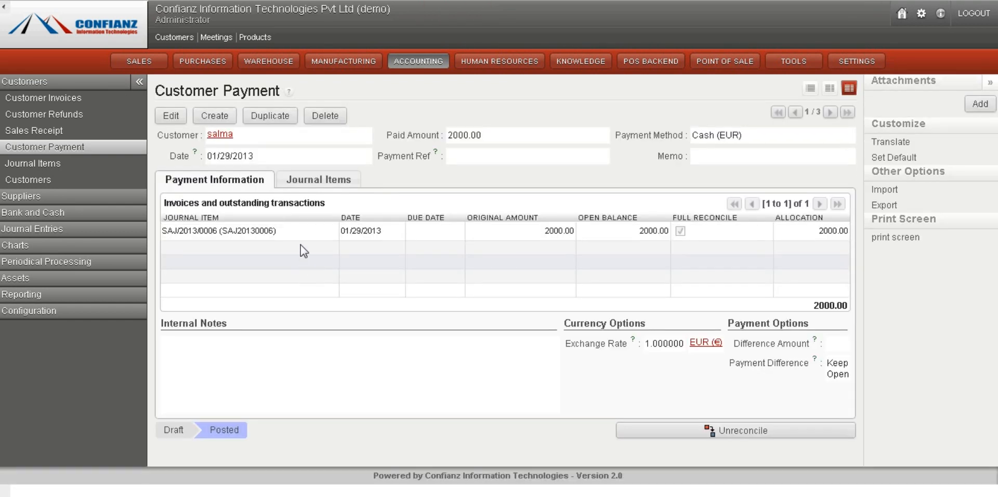
click(301, 180)
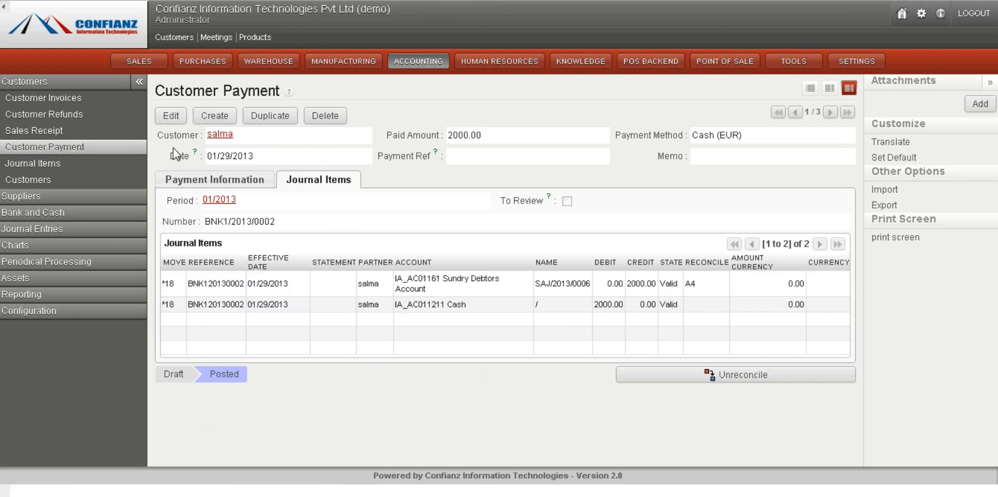
click(186, 182)
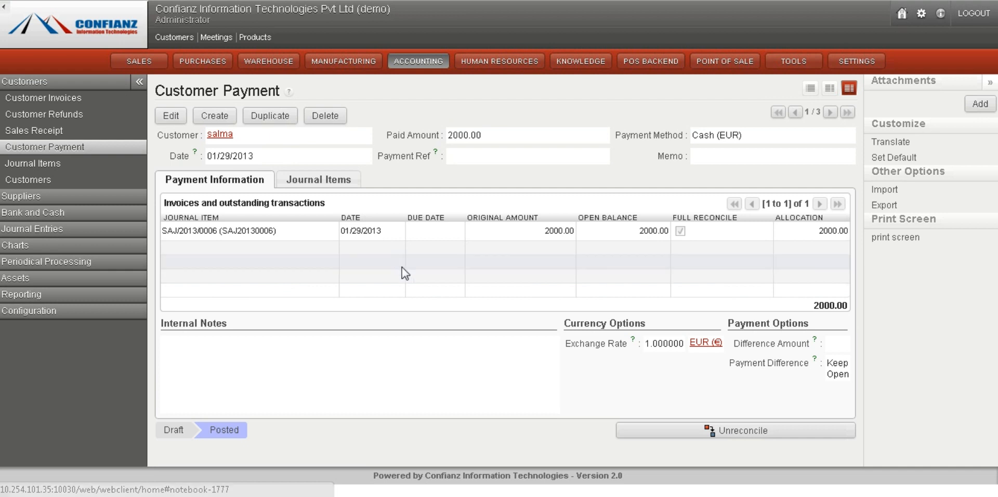
Open all journal items and filter them by the Sales Journal (EUR) for period 01/2013
click(52, 163)
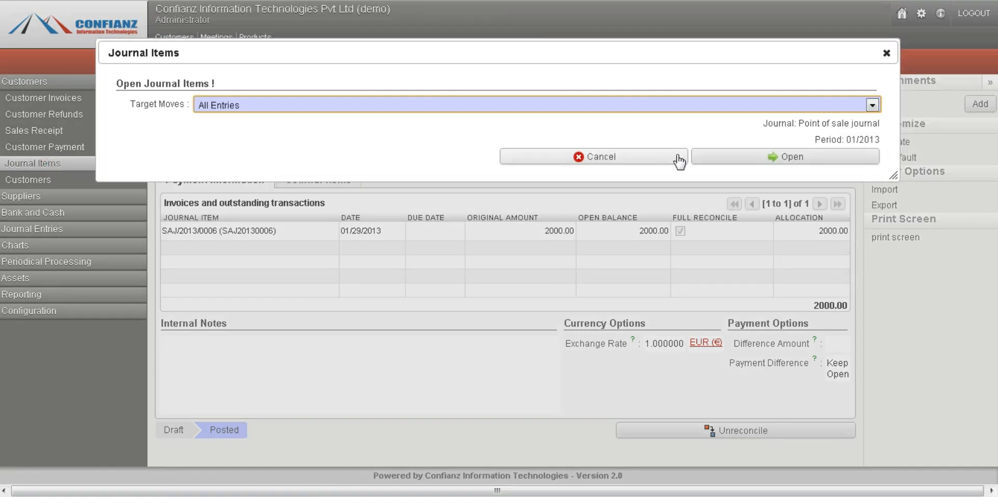
click(763, 160)
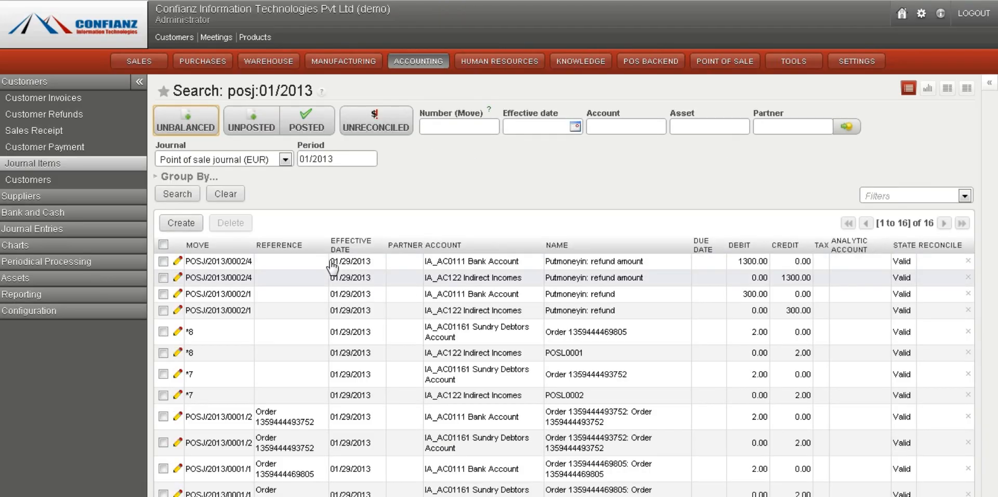
click(276, 160)
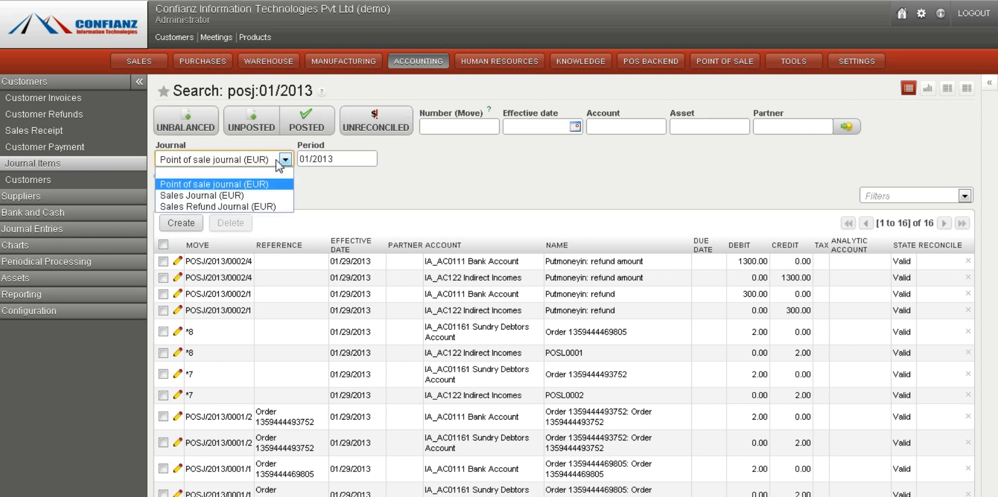
click(239, 198)
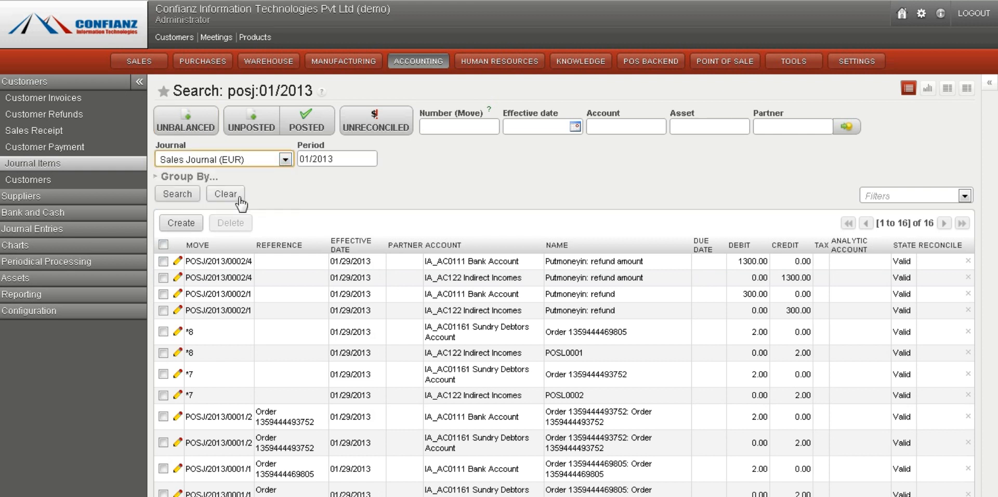
click(174, 195)
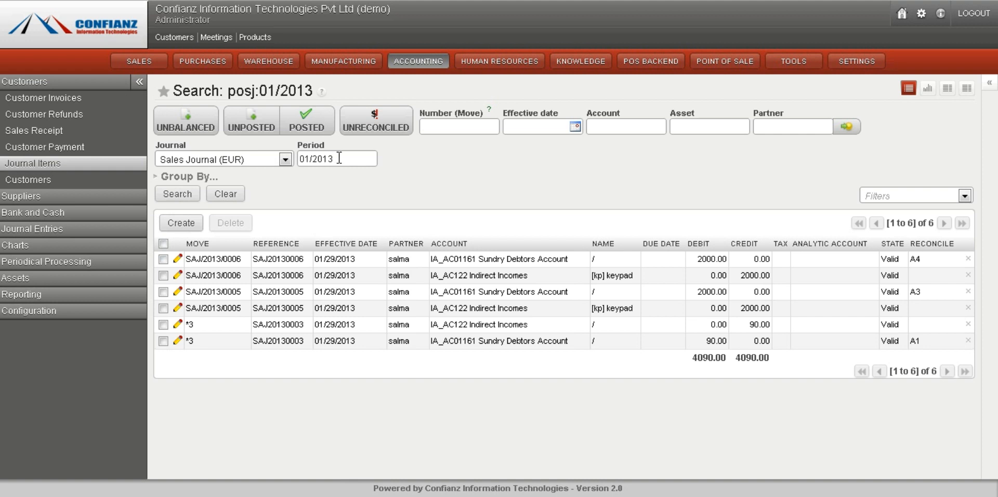
drag(339, 158, 300, 159)
click(318, 190)
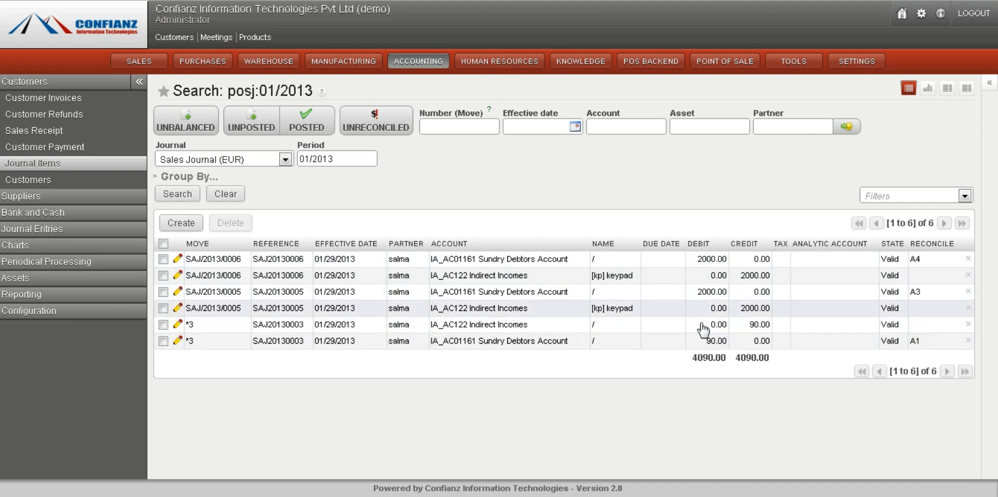
Browse the customer and supplier menus, opening a new purchase receipt form without saving it
click(22, 180)
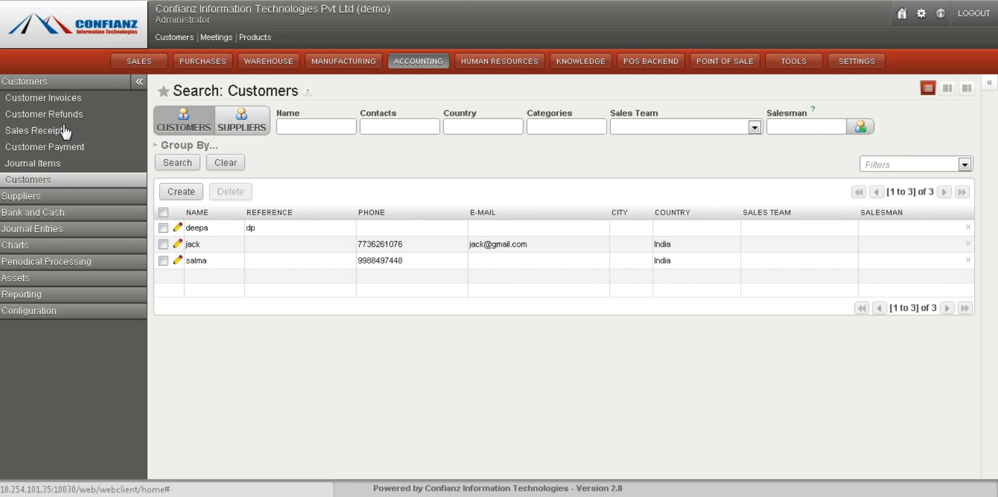
click(24, 198)
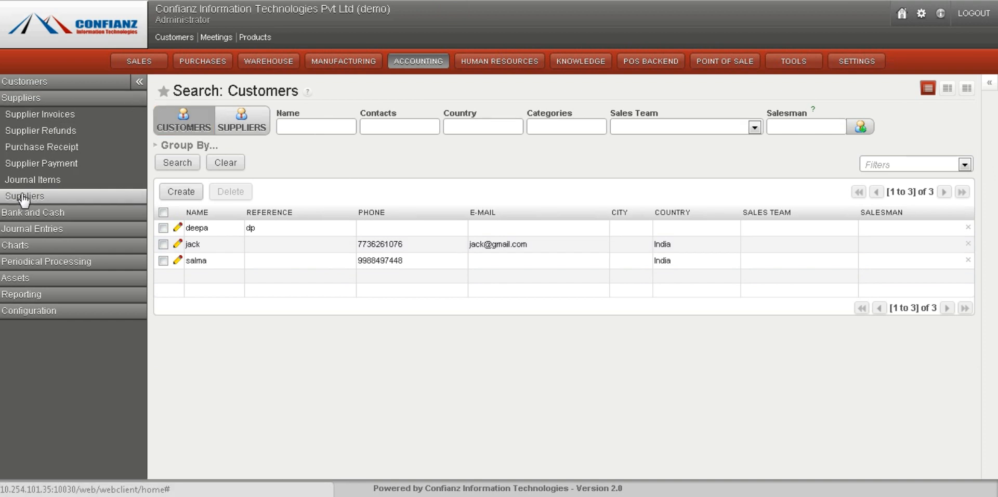
click(30, 150)
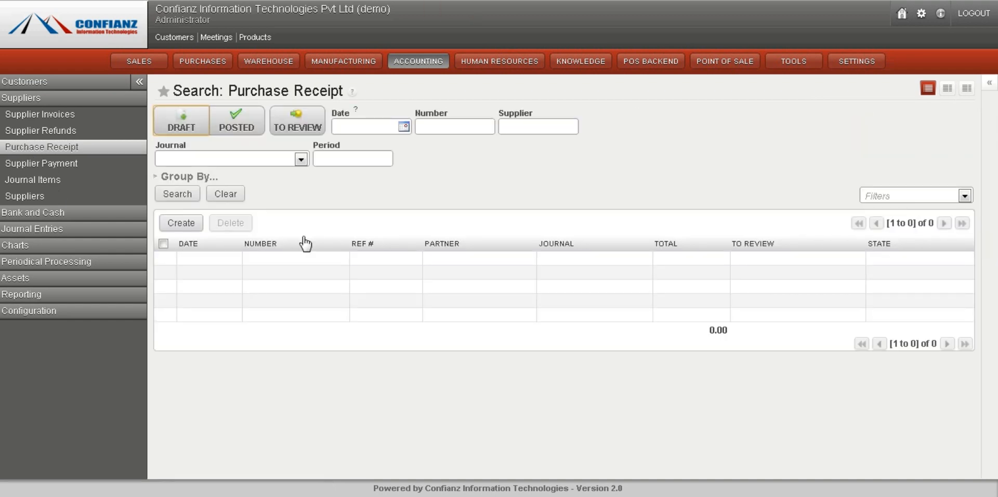
click(179, 223)
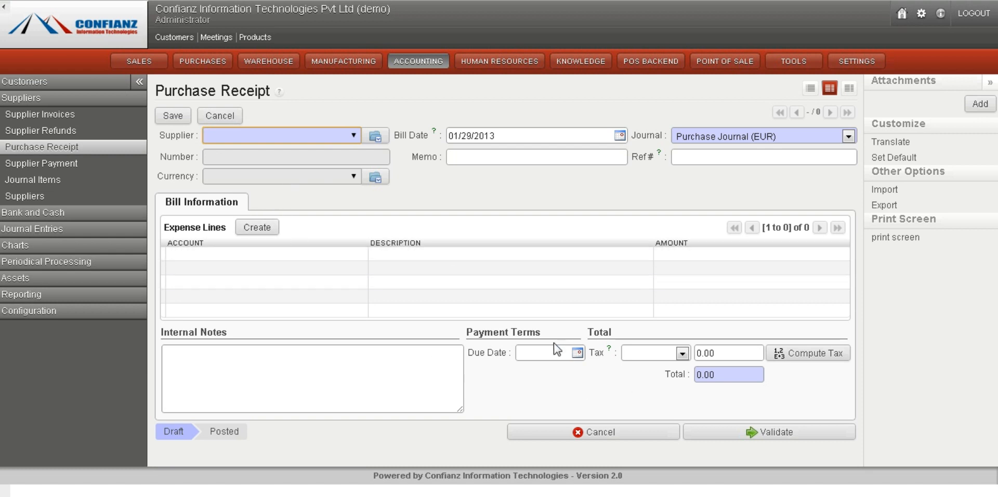
click(42, 165)
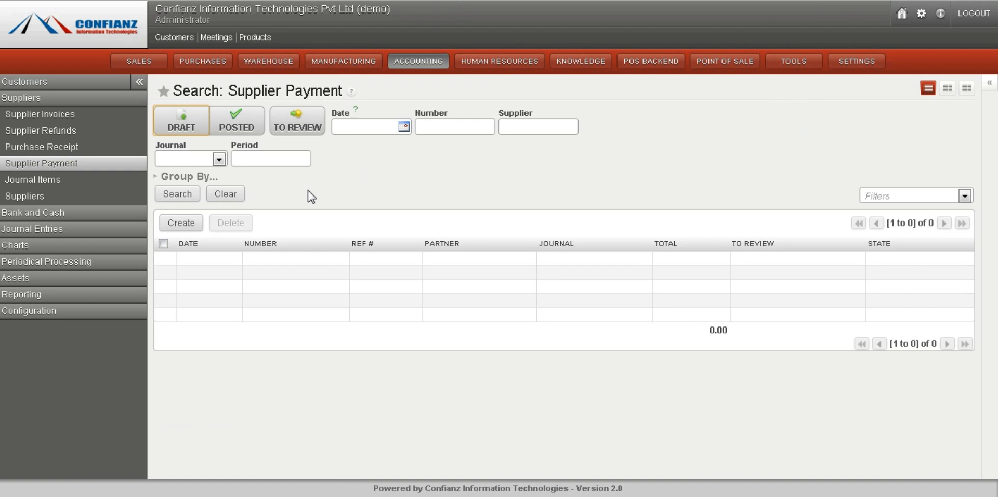
Open the supplier journal items dialog, cancel it, and view the suppliers list
click(58, 181)
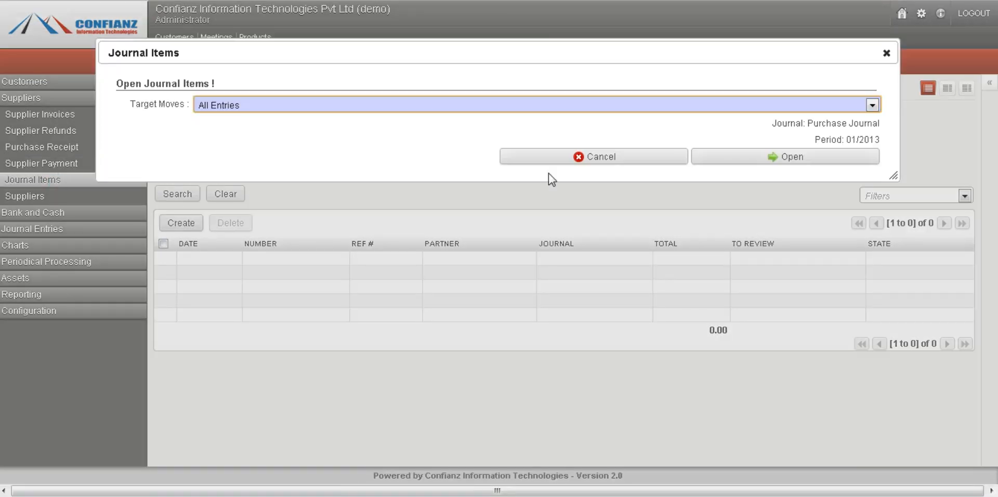
click(593, 158)
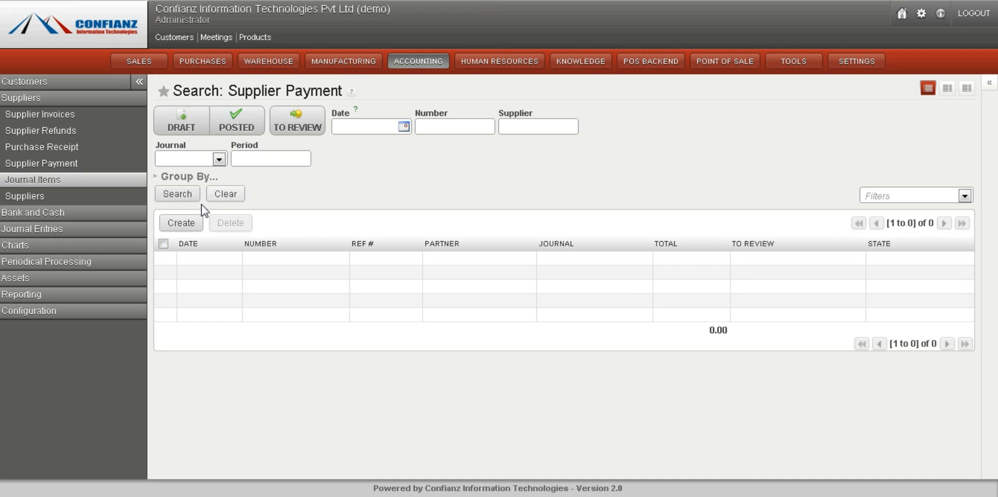
click(36, 200)
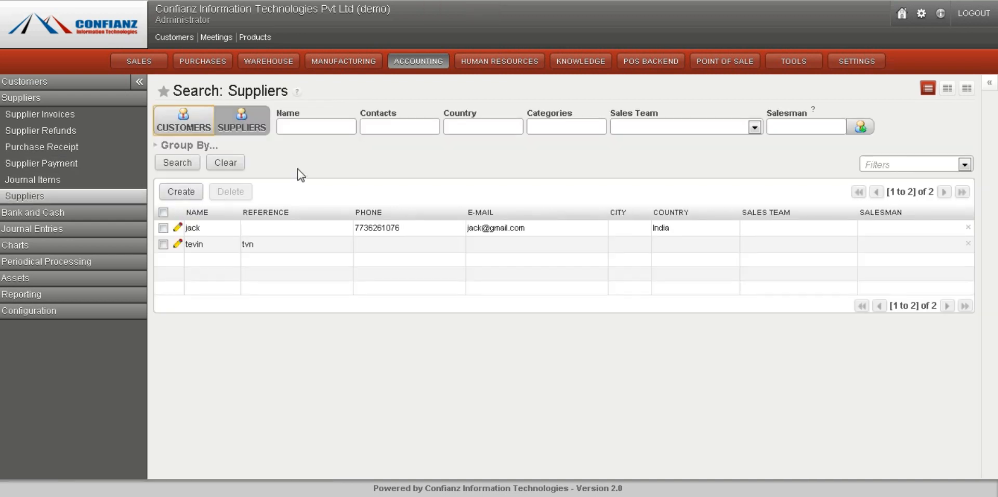
Open the bank statements list and start a new bank statement form without saving it
click(37, 214)
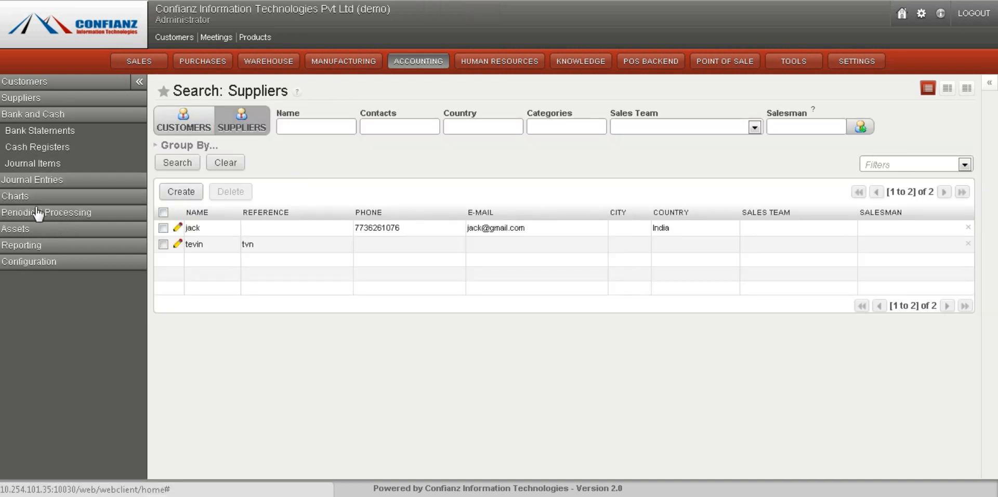
click(45, 115)
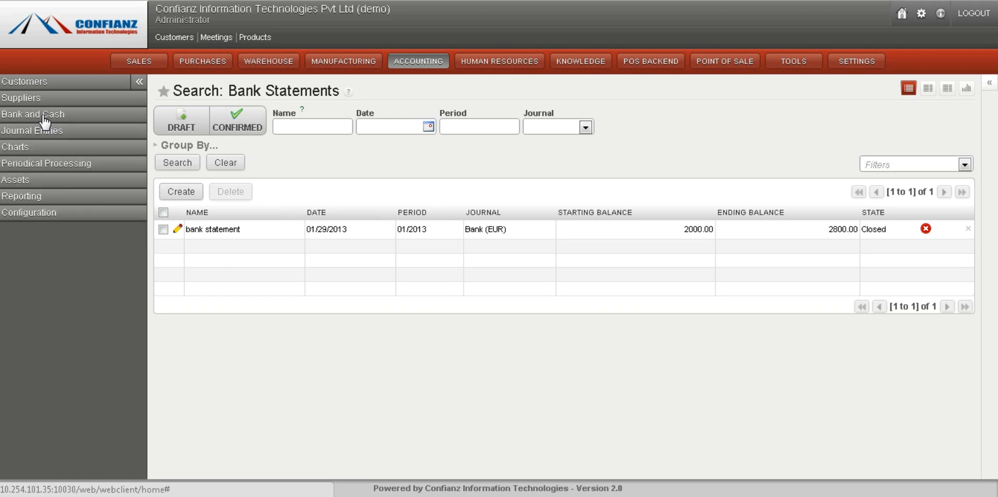
click(45, 116)
click(21, 131)
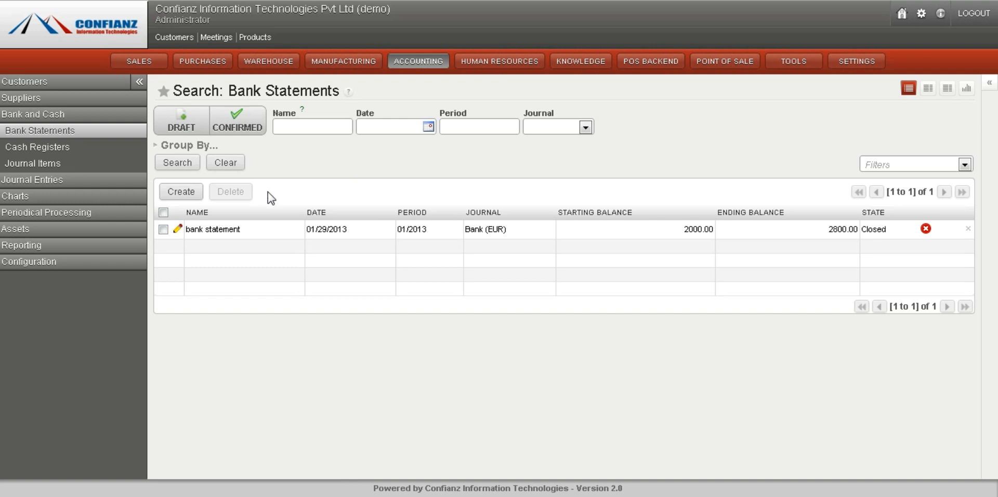
click(181, 193)
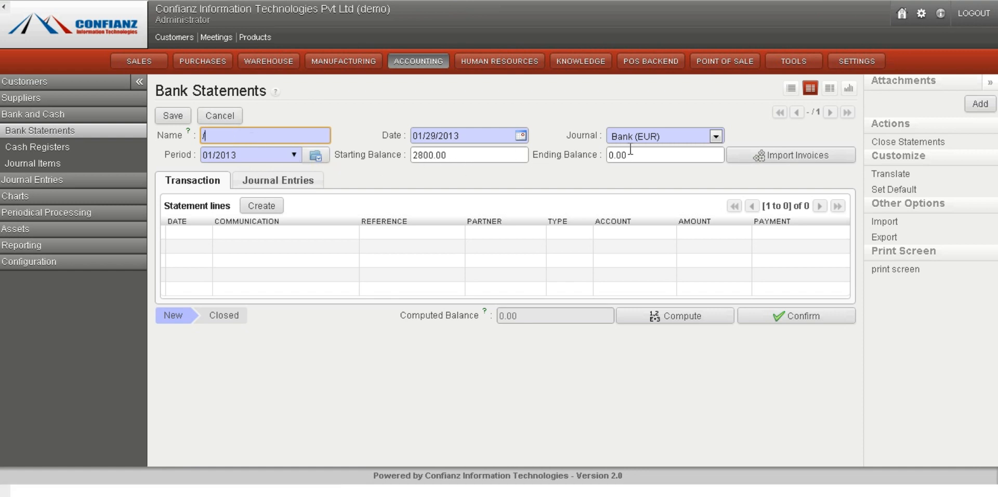
click(94, 132)
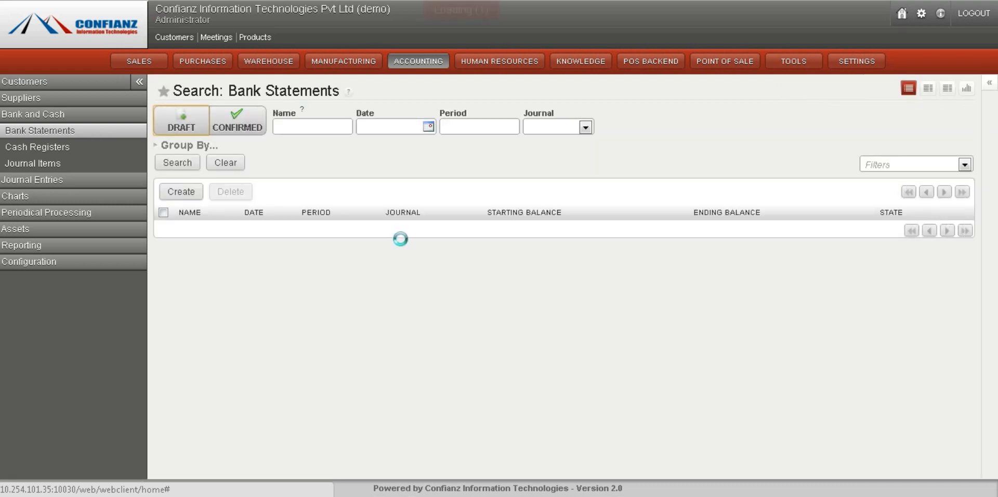
Open the closed bank statement and review its starting balance, ending balance and statement lines
click(411, 233)
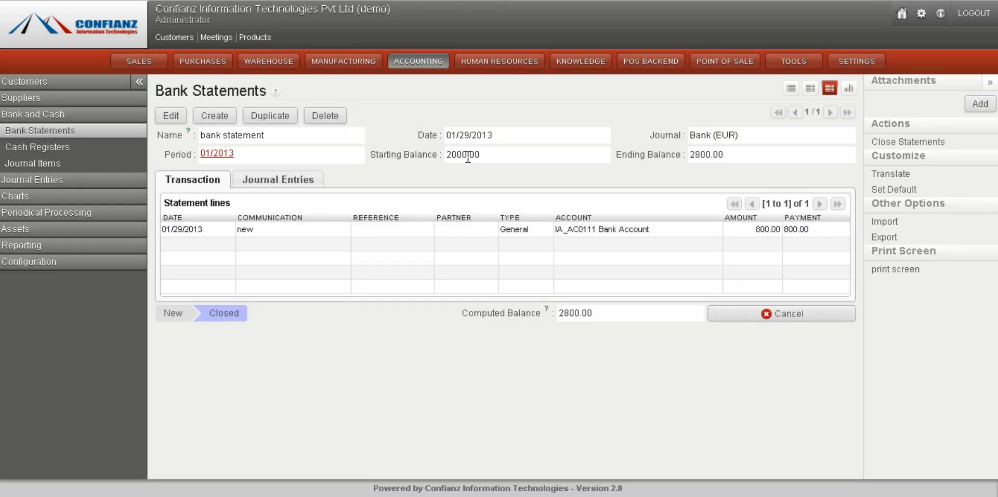
drag(492, 155, 442, 159)
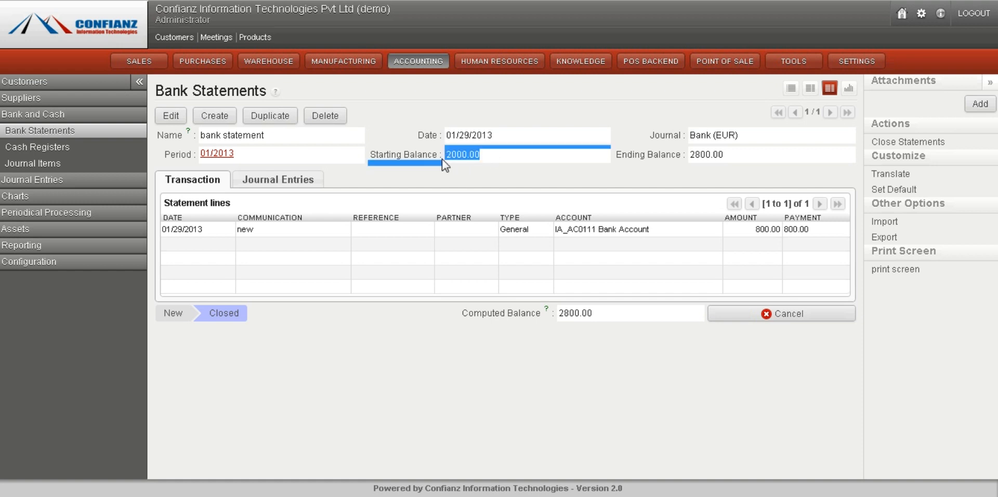
click(479, 158)
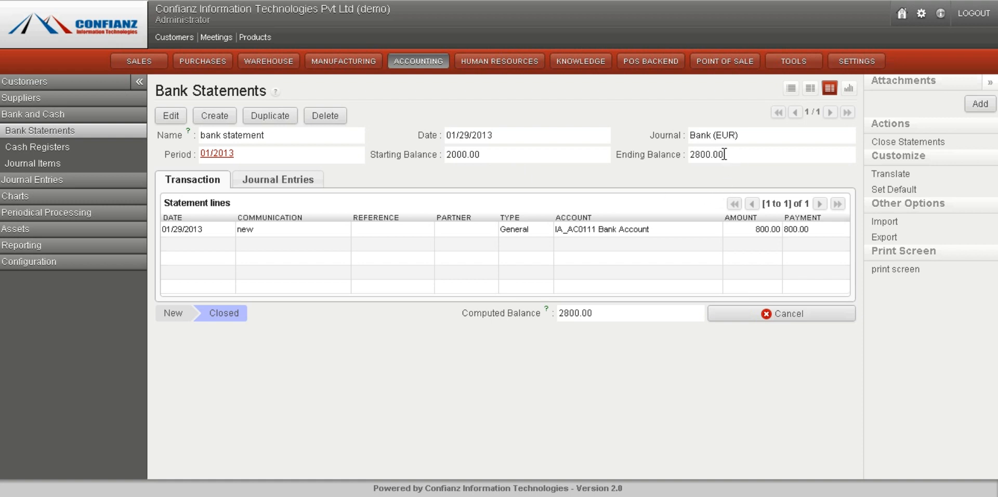
drag(727, 154, 690, 158)
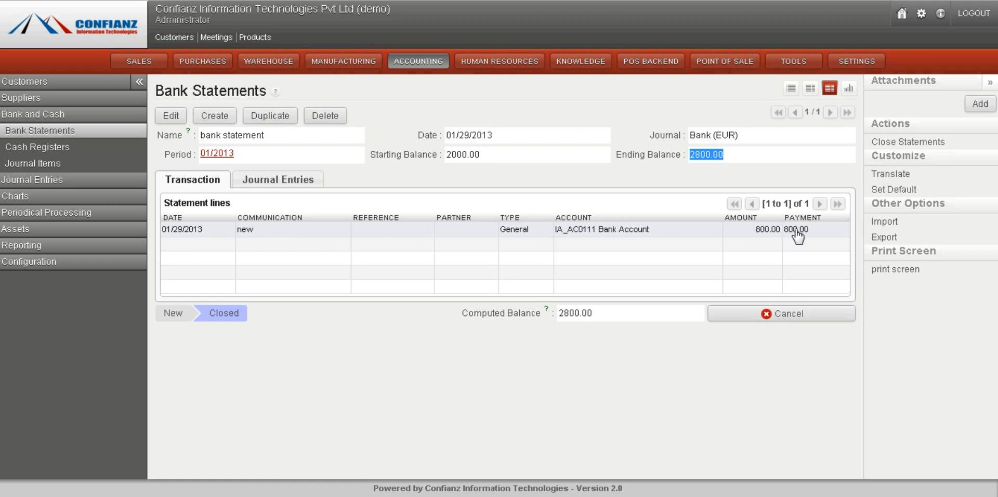
click(445, 163)
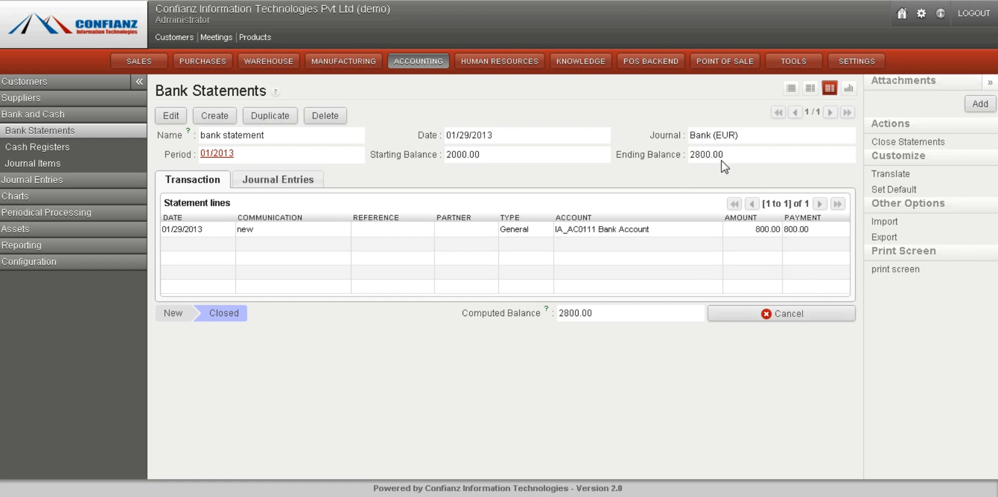
drag(724, 153, 653, 163)
click(629, 173)
click(72, 135)
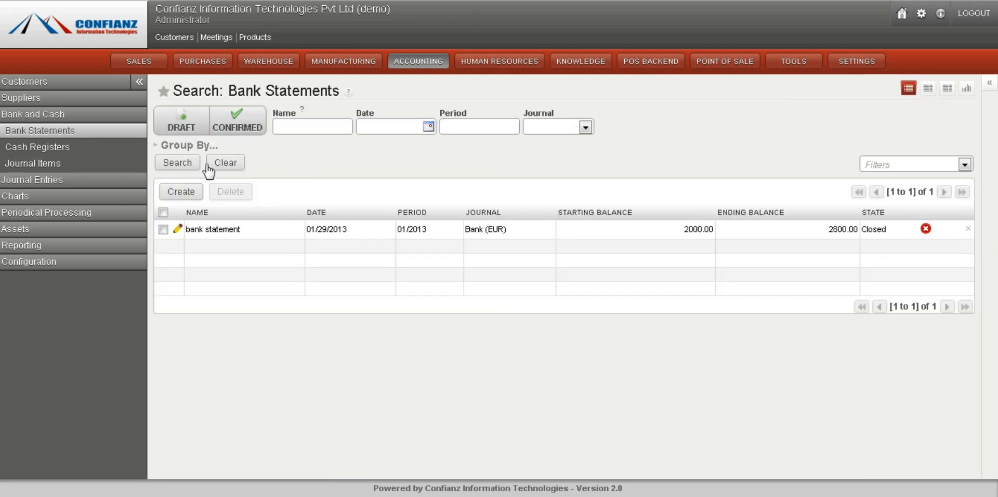
Open the cash registers list and a new cash register form without saving it
click(52, 147)
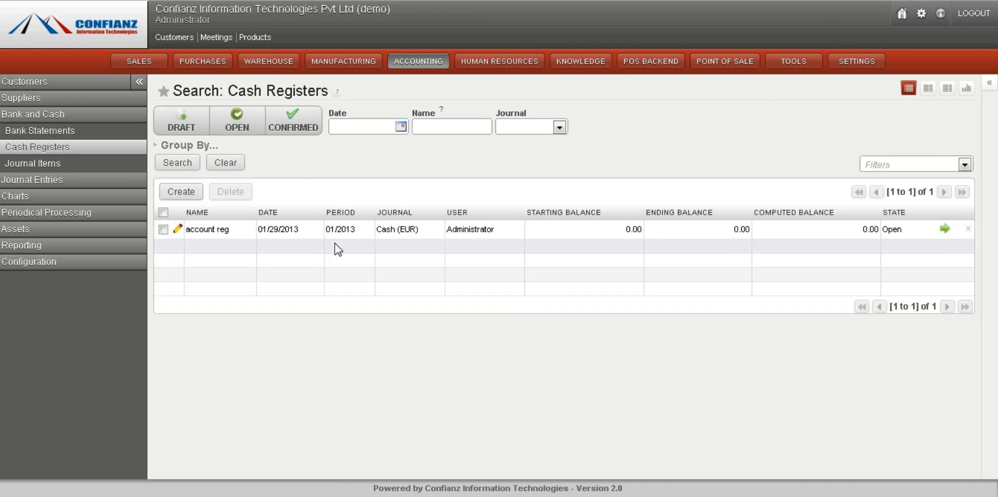
click(186, 198)
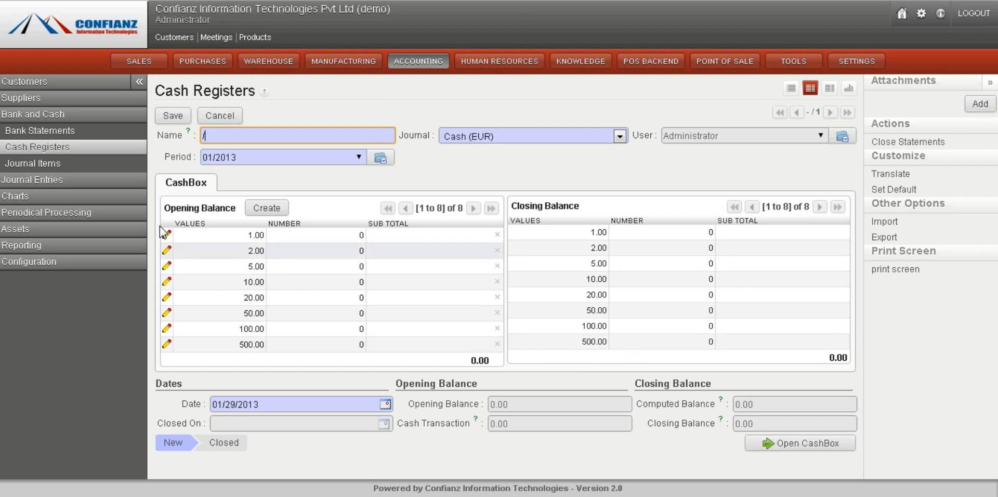
click(84, 152)
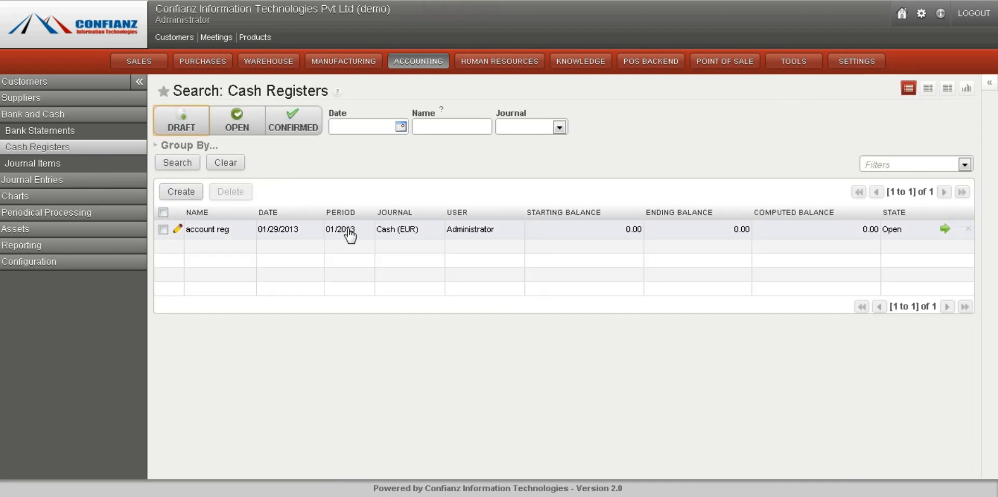
Open the account reg cash register and review its CashBox opening and closing balances
click(350, 232)
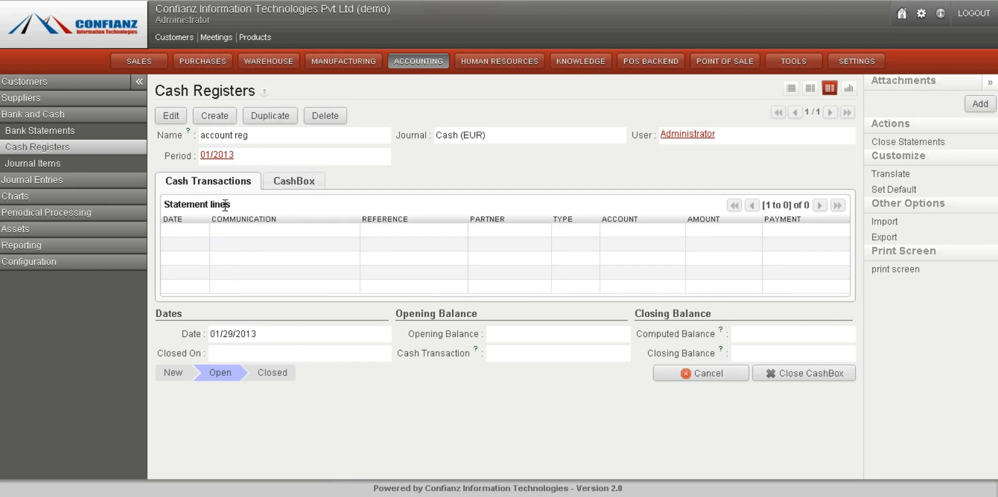
click(284, 181)
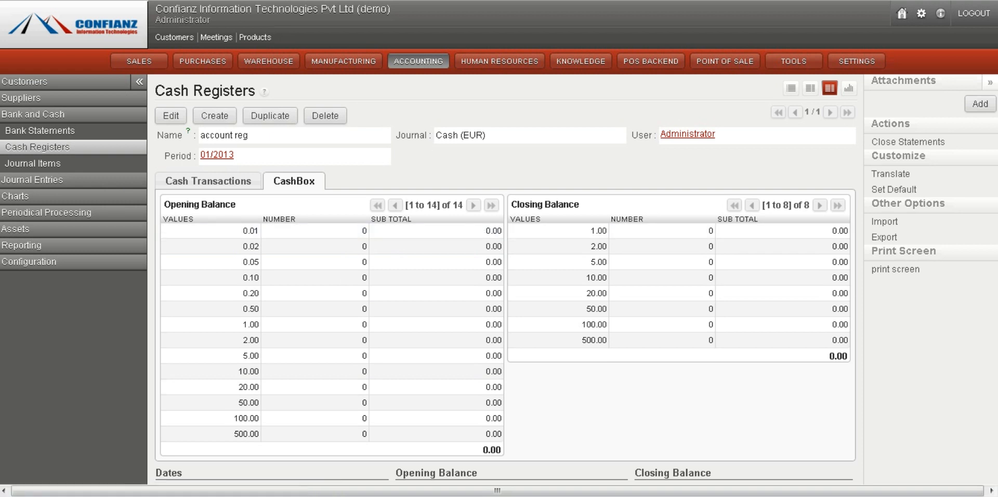
scroll(770, 426, down, 2)
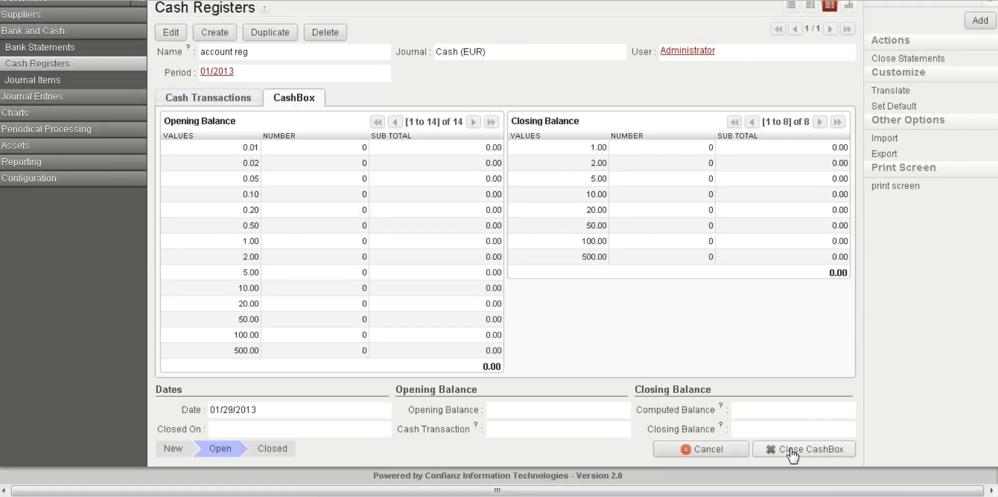
scroll(263, 270, up, 2)
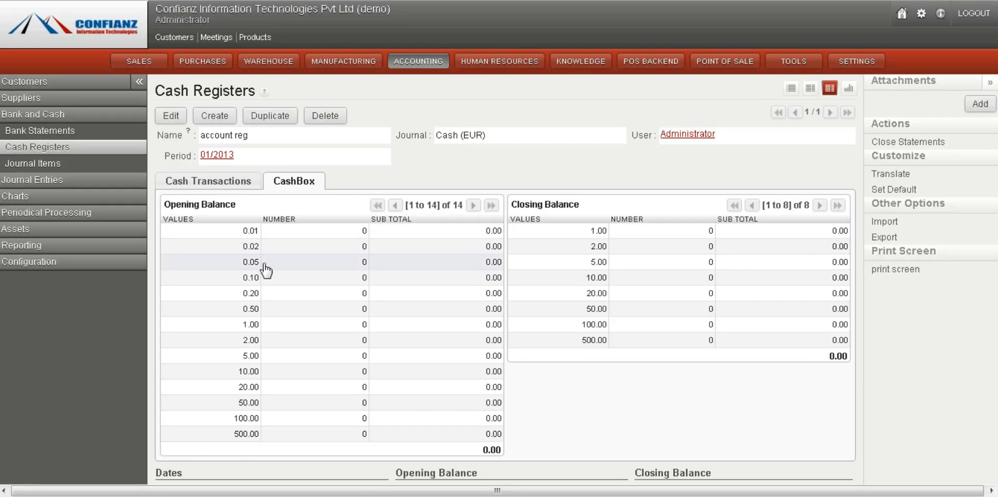
click(82, 151)
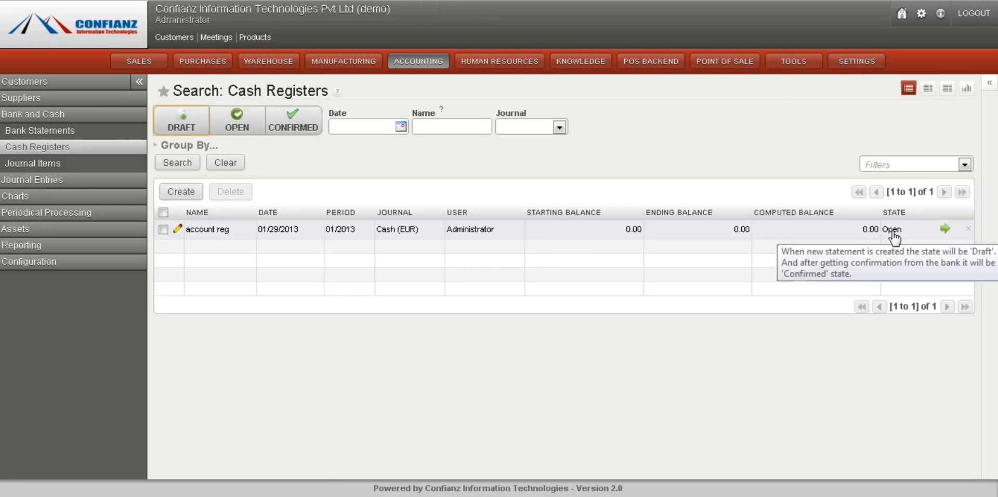
Open all bank journal items for period 01/2013
click(32, 163)
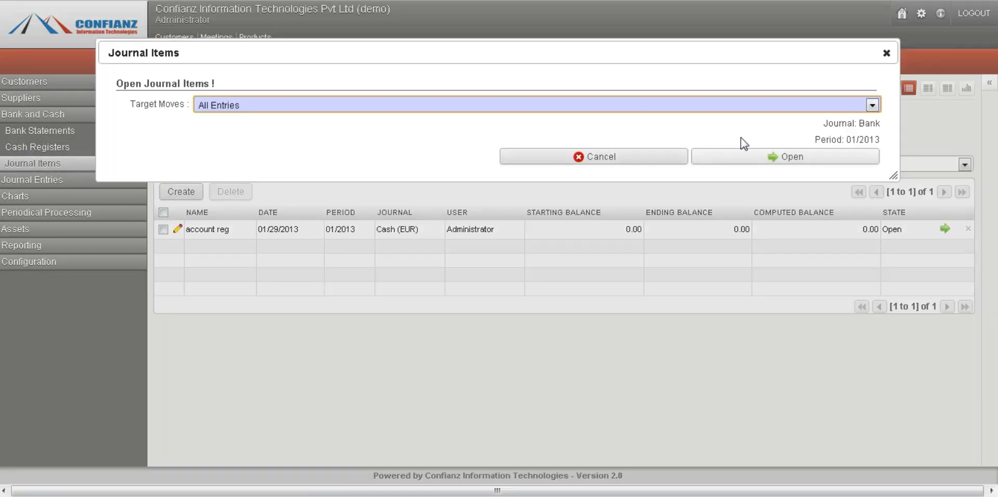
click(769, 109)
click(768, 112)
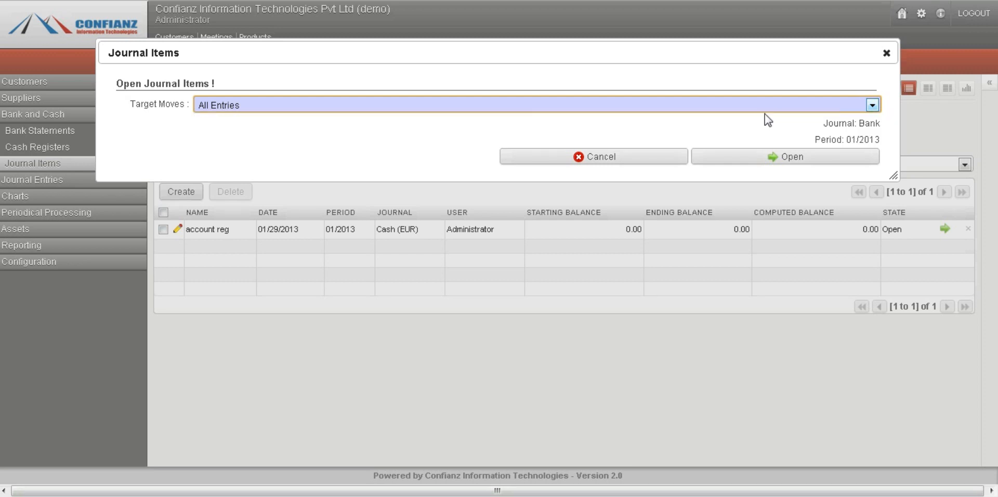
click(755, 157)
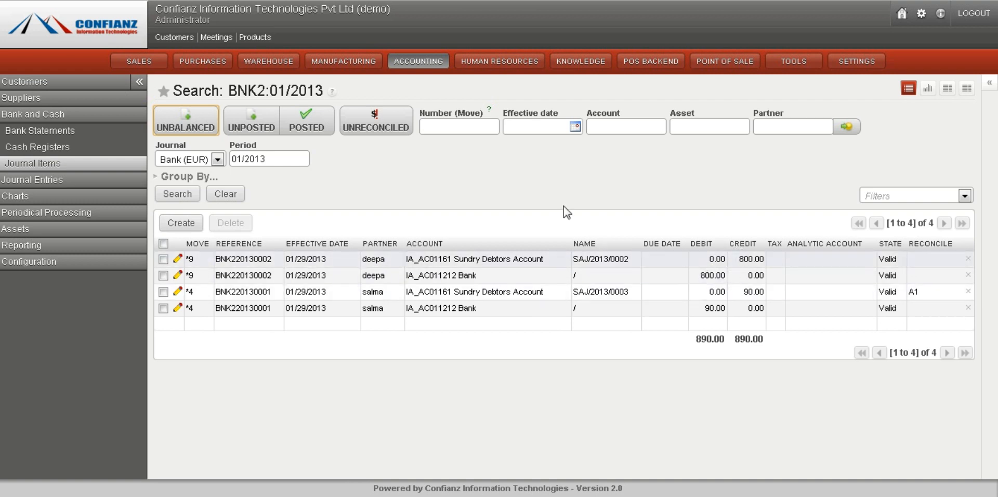
Open the journal entries list and toggle the Posted filter on and off
click(32, 179)
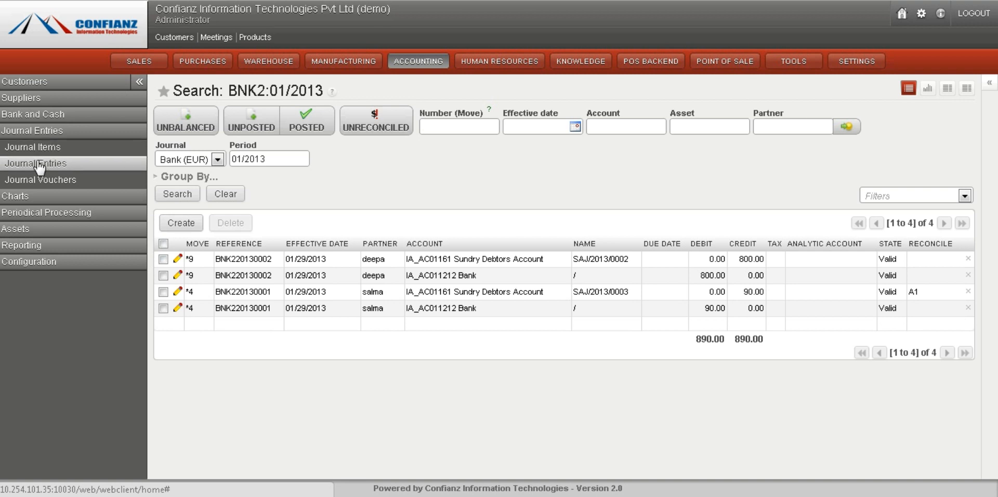
click(39, 165)
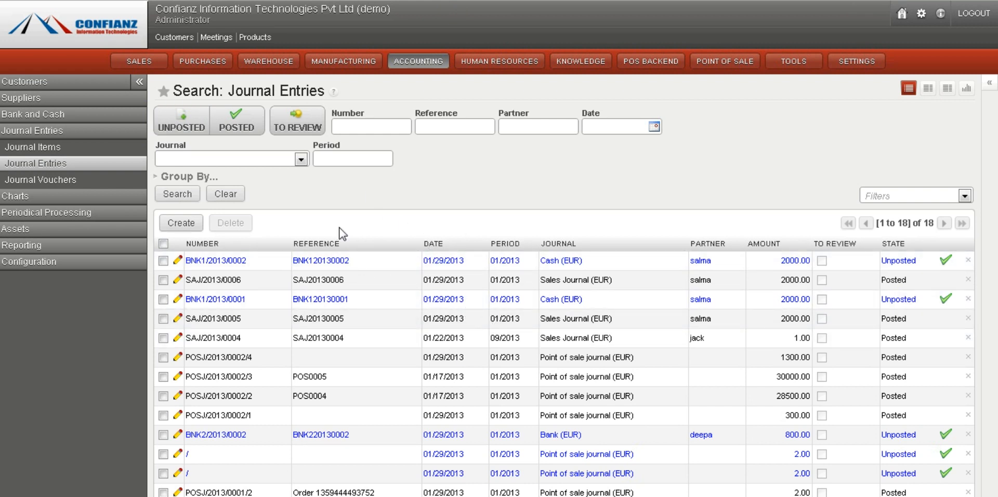
click(239, 195)
mouse_move(890, 304)
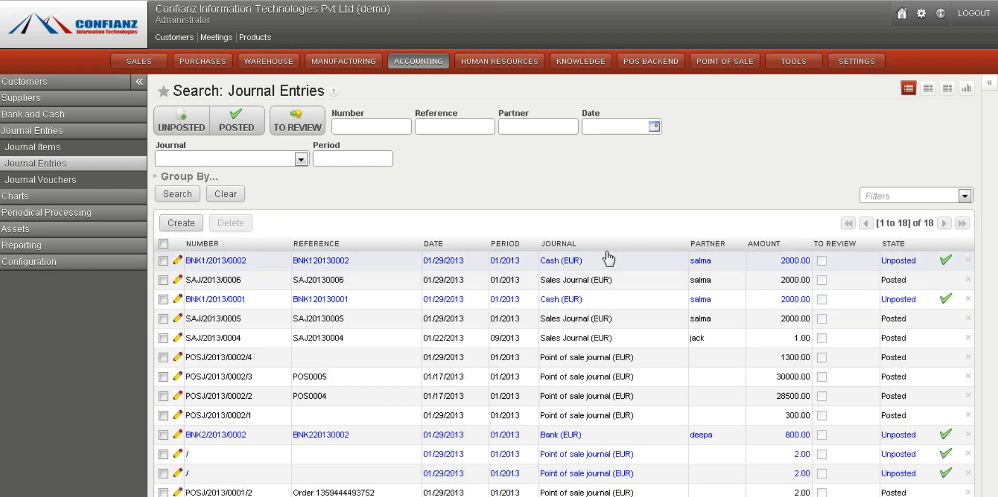
click(238, 129)
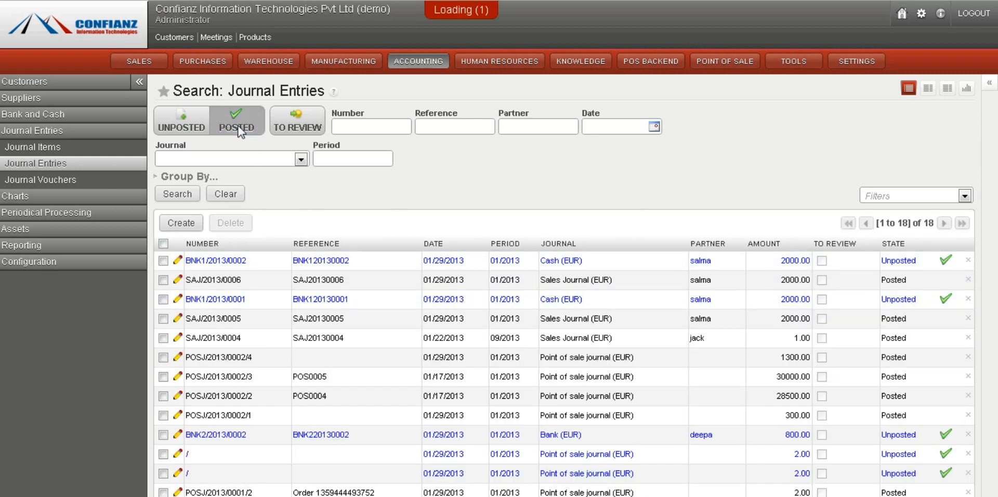
click(238, 128)
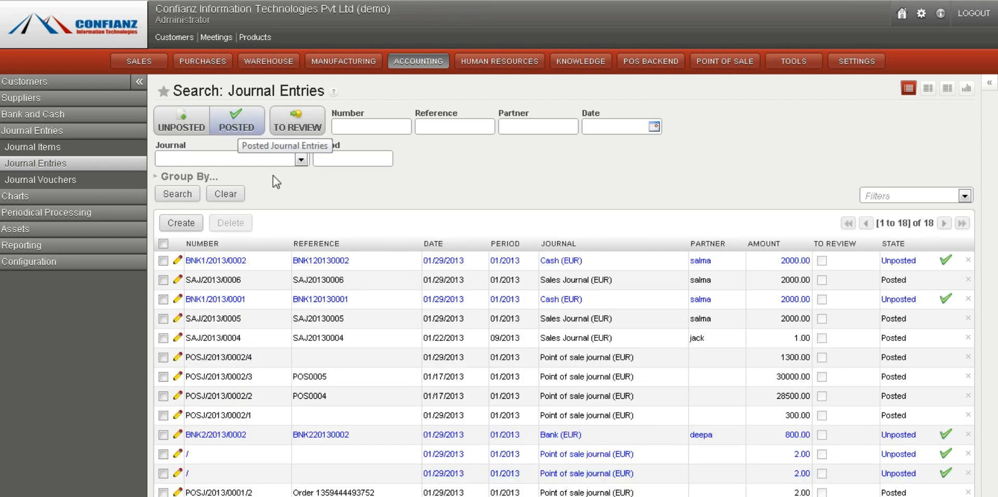
Open the BNK1/2013/0002 journal entry to review its journal items
click(426, 262)
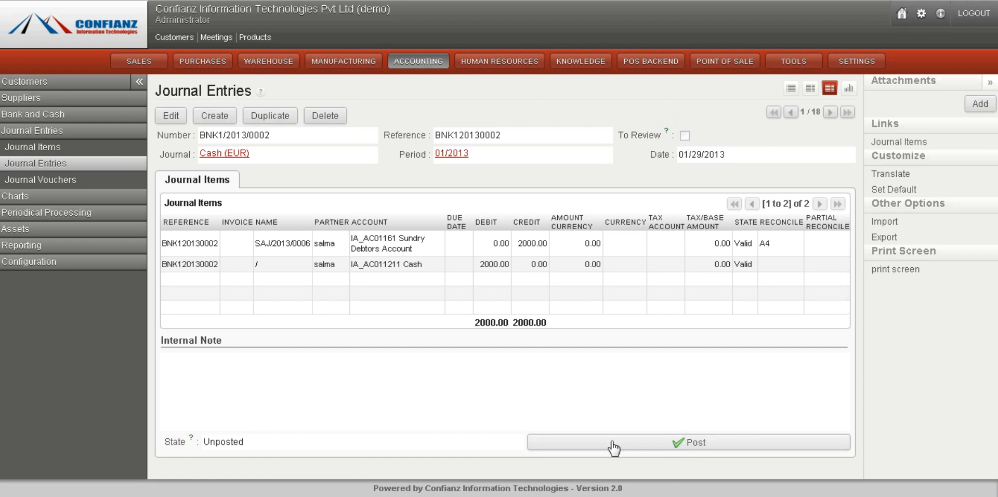
List journal items filtered by the Cash (EUR) journal
click(50, 151)
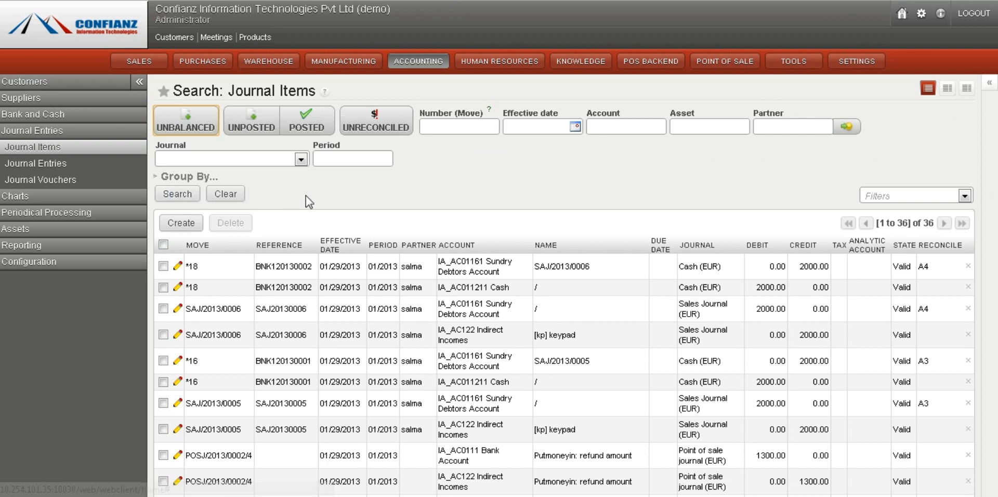
click(298, 160)
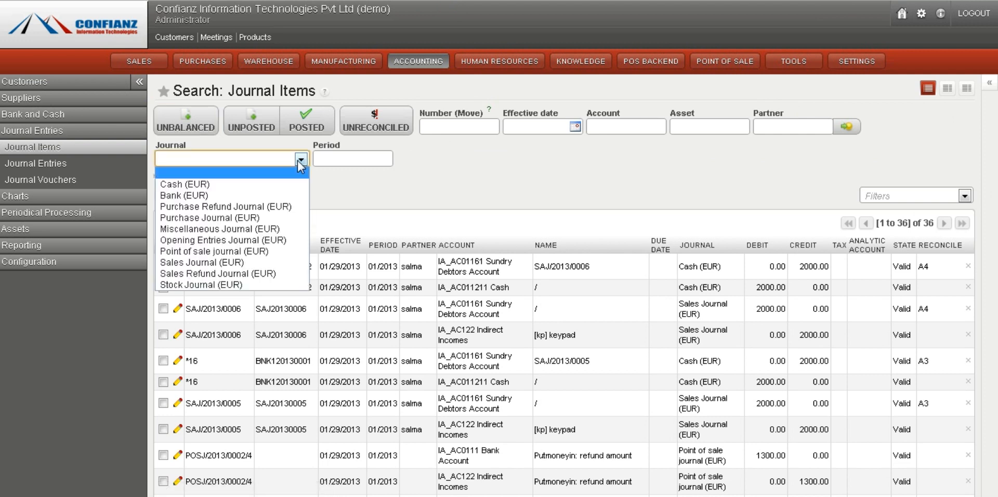
click(264, 186)
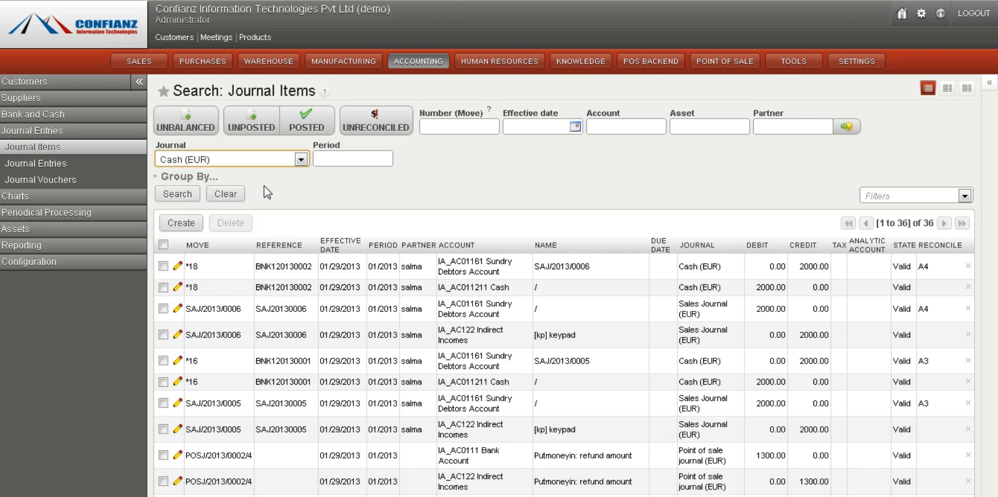
click(190, 196)
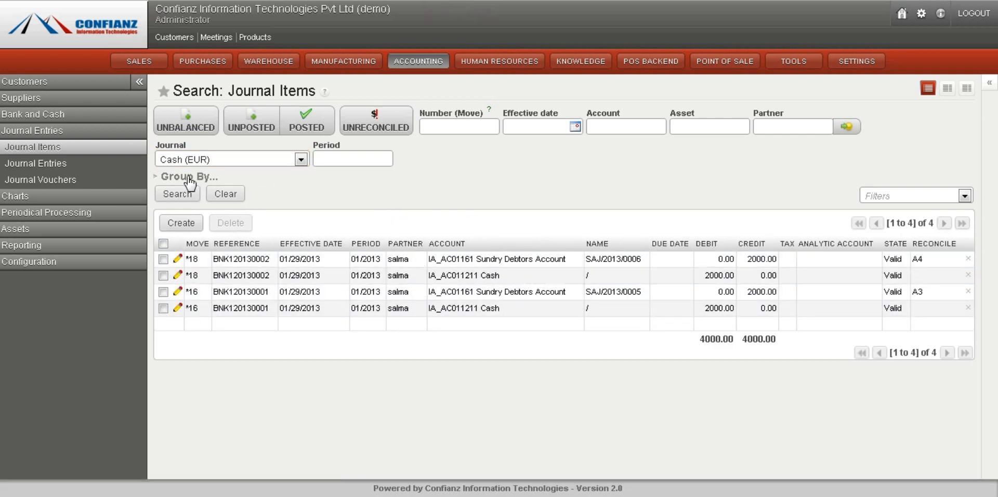
Open the journal vouchers list and a new voucher form, browsing the partner and default type options
click(39, 182)
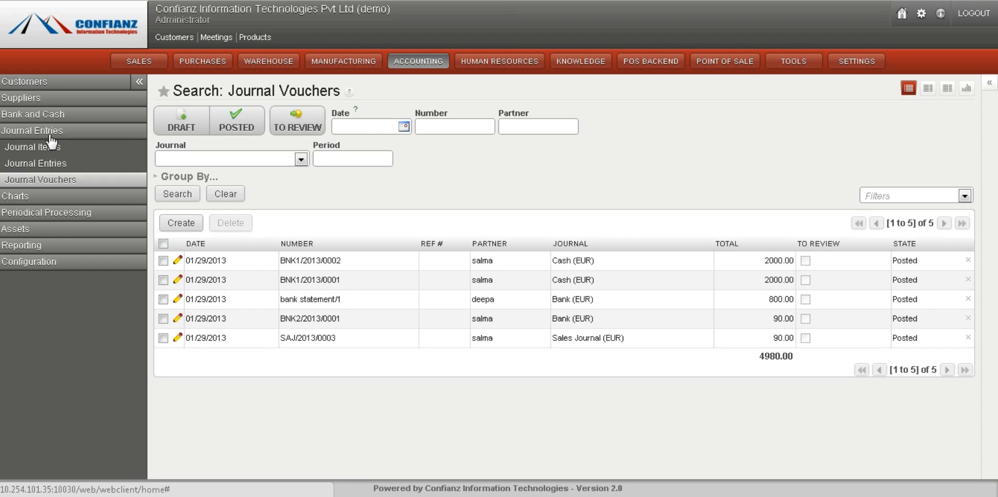
click(38, 182)
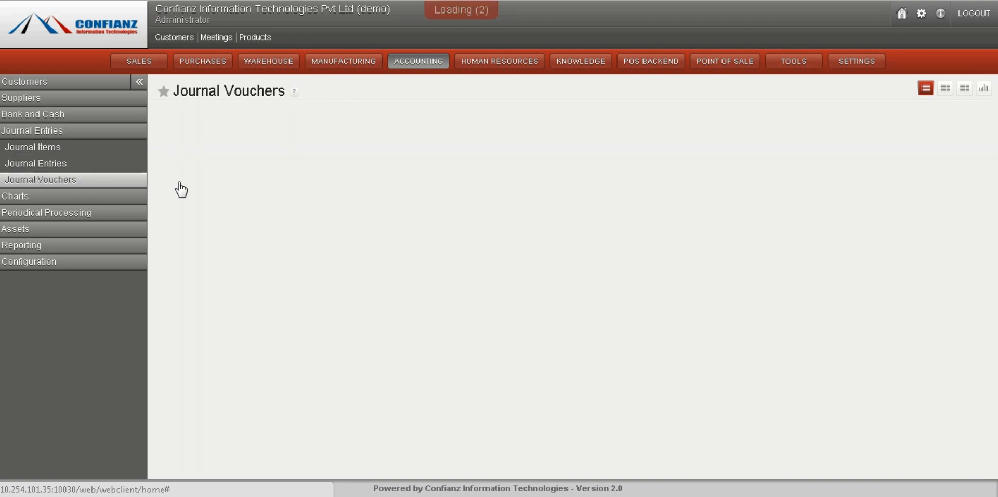
click(191, 223)
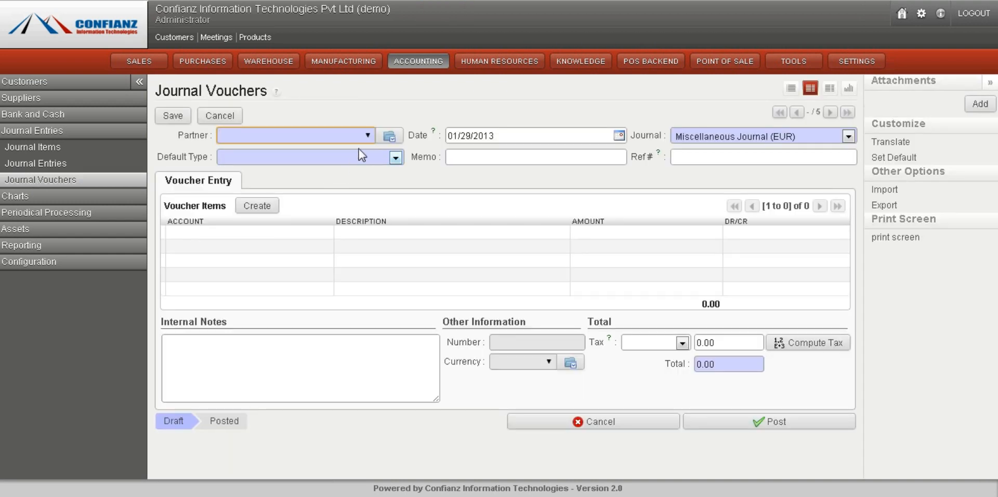
click(368, 137)
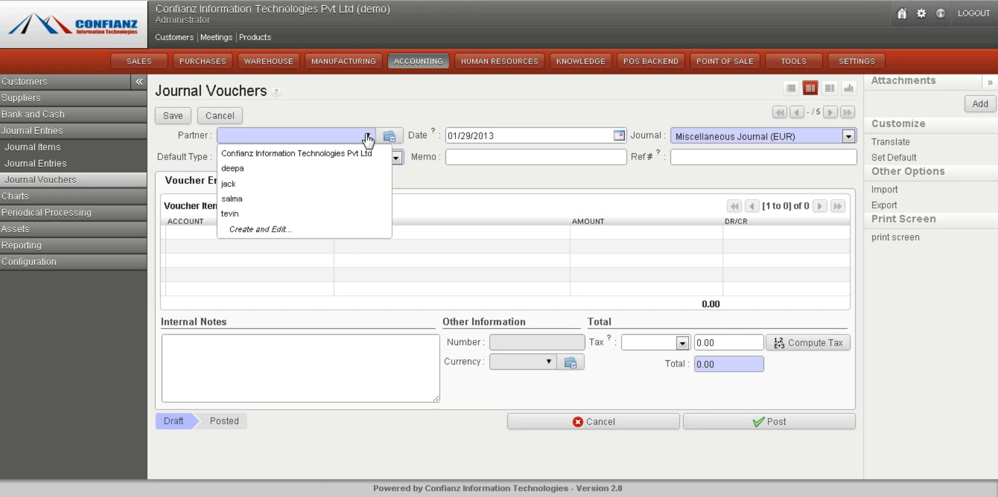
click(368, 137)
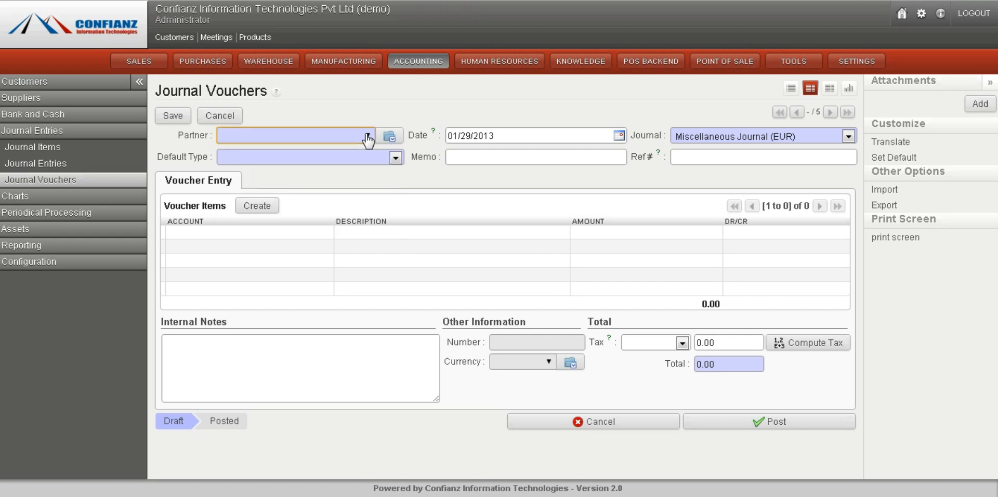
click(396, 160)
click(397, 160)
click(396, 160)
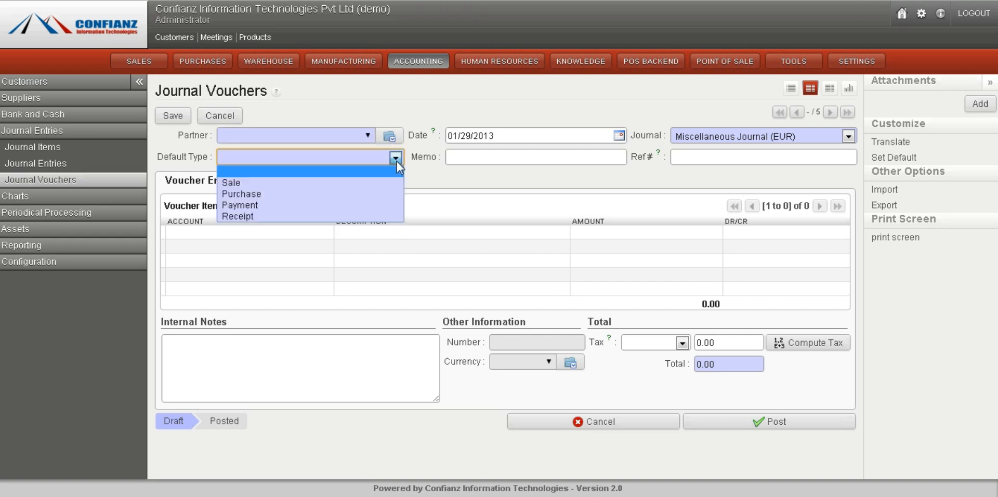
click(397, 160)
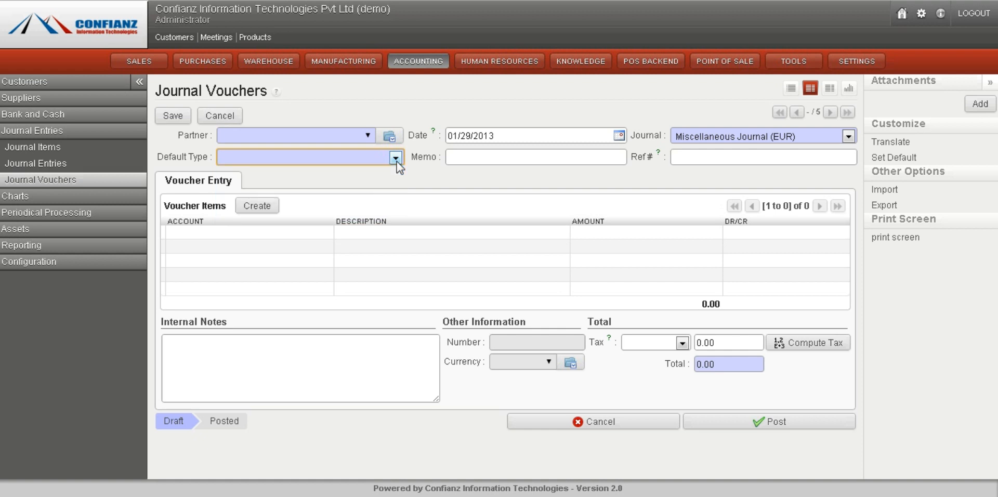
Add a voucher line with account 0 Confianz Information Technologies Pvt Ltd without saving the voucher
click(249, 209)
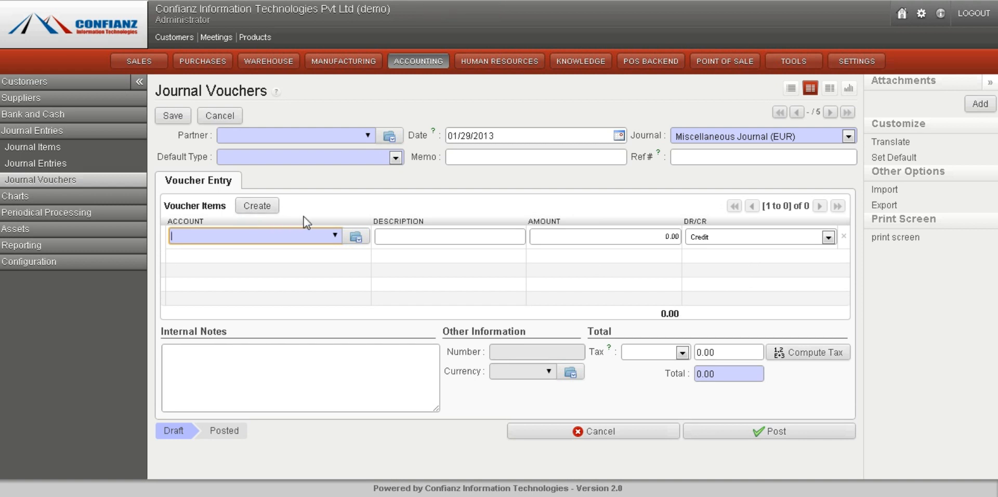
click(337, 236)
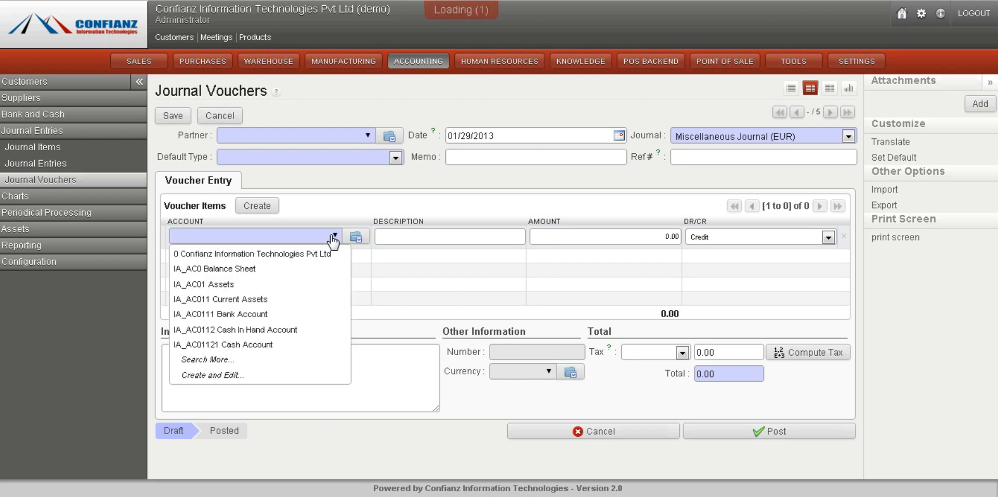
click(297, 253)
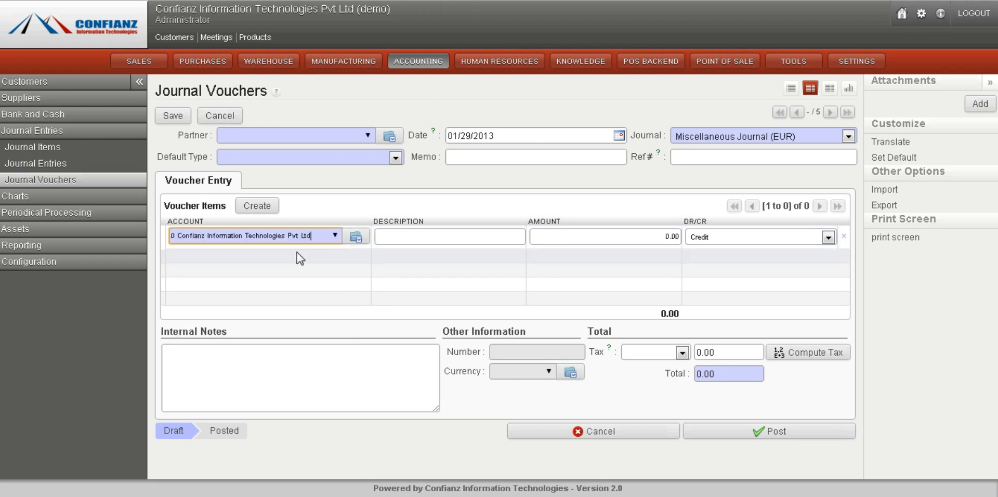
click(647, 237)
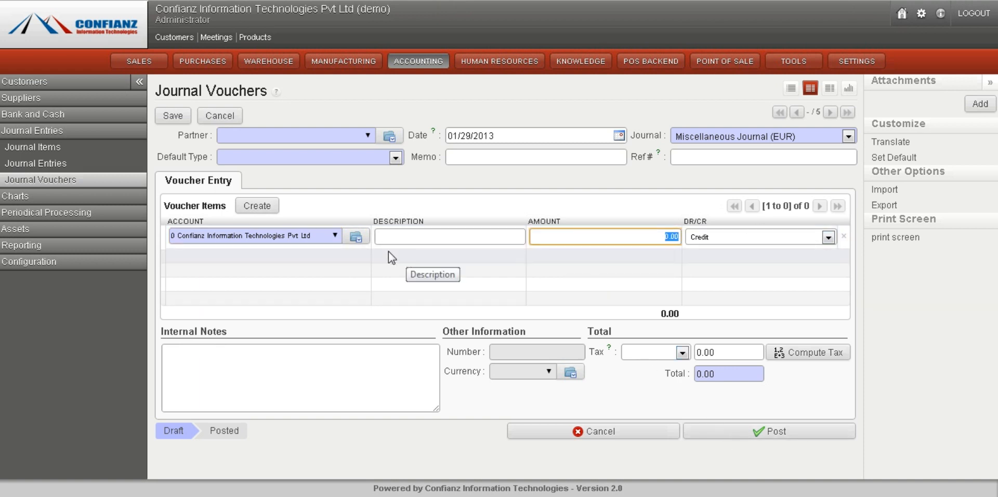
Open the chart of accounts for fiscal year 2013 and expand the Balance Sheet and Assets accounts
click(29, 199)
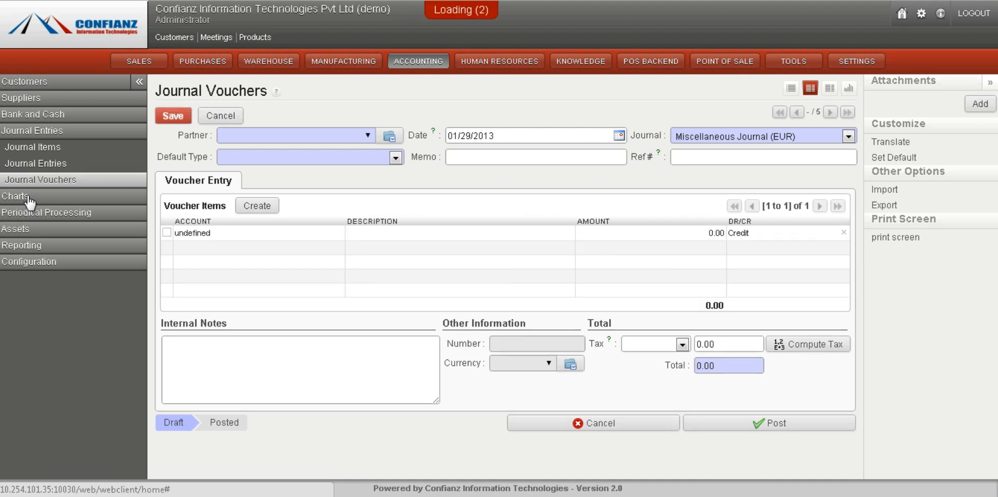
click(34, 163)
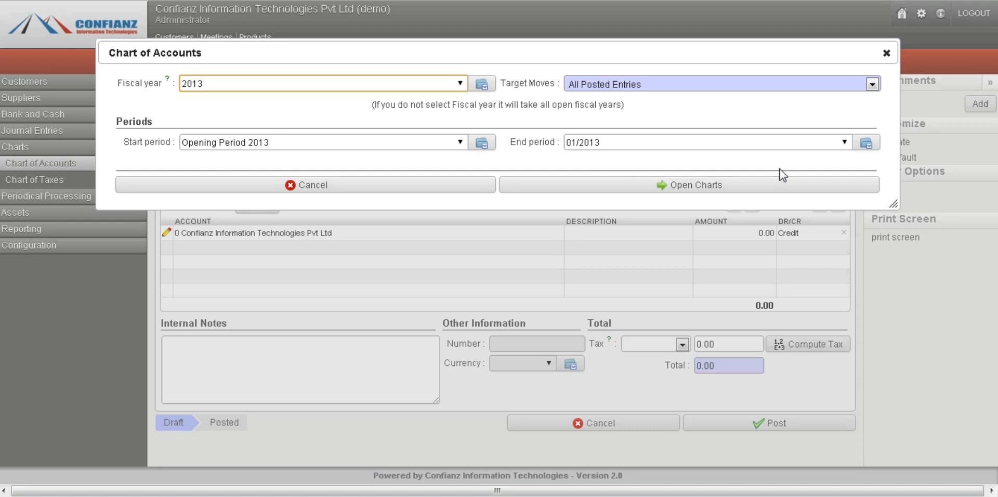
click(747, 193)
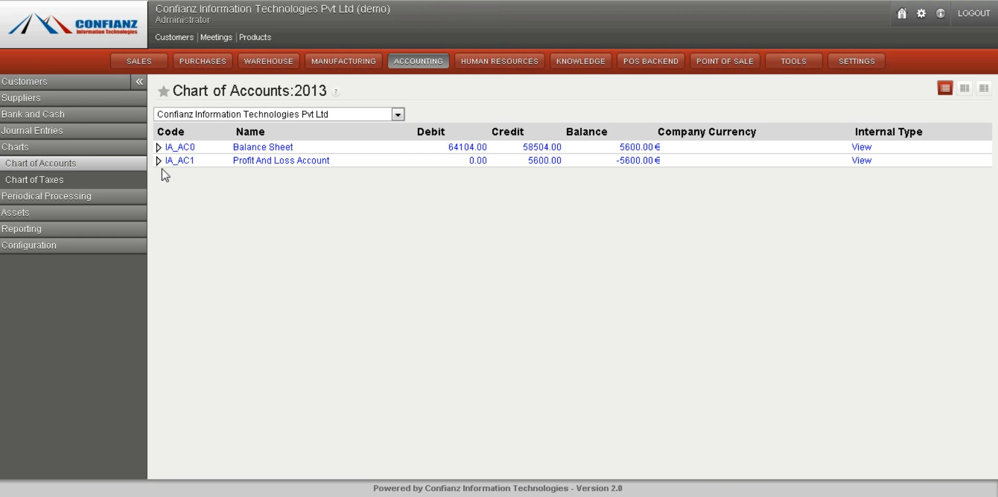
click(158, 147)
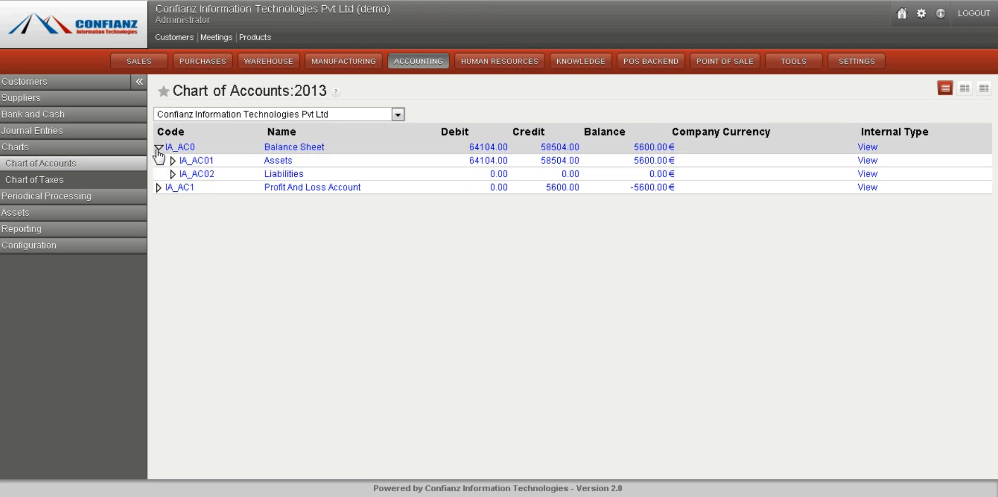
click(174, 162)
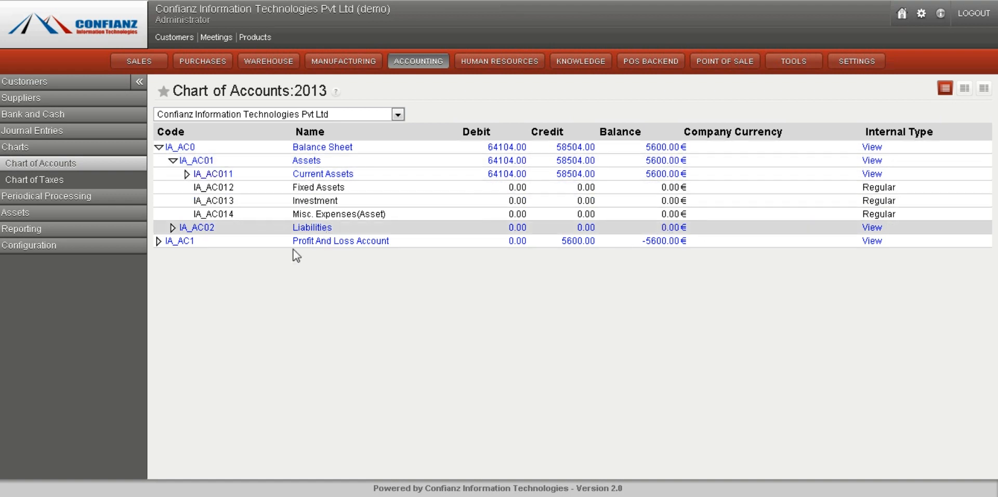
Open the chart of taxes for period 01/2013 and expand Tax Balance to Pay and Tax Bases
click(70, 181)
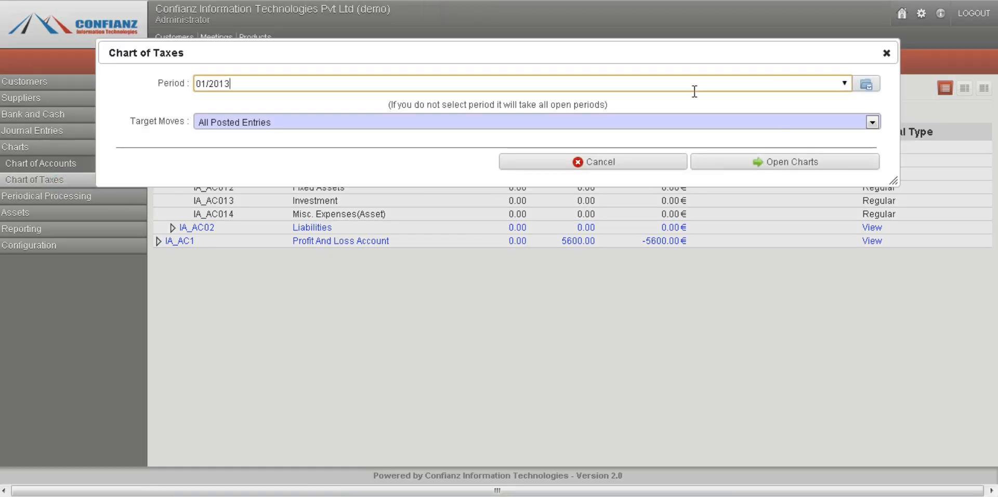
click(781, 164)
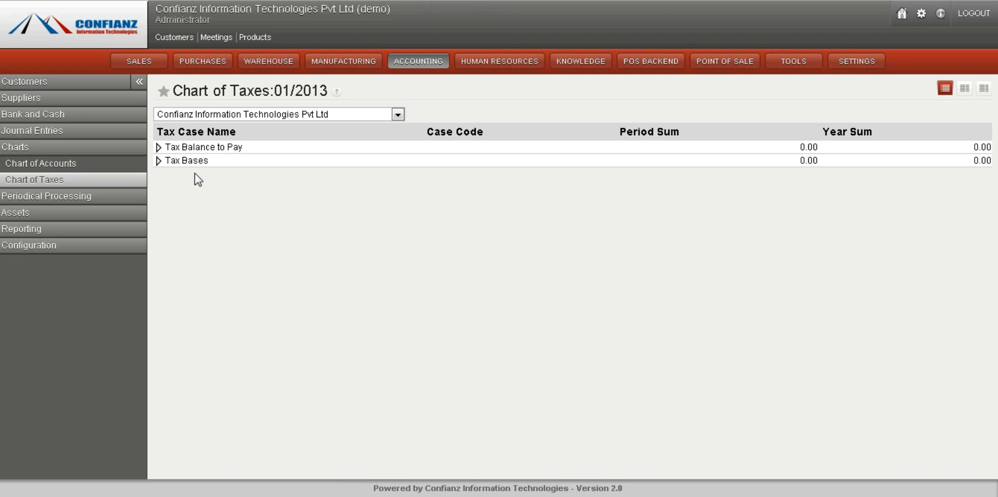
click(158, 148)
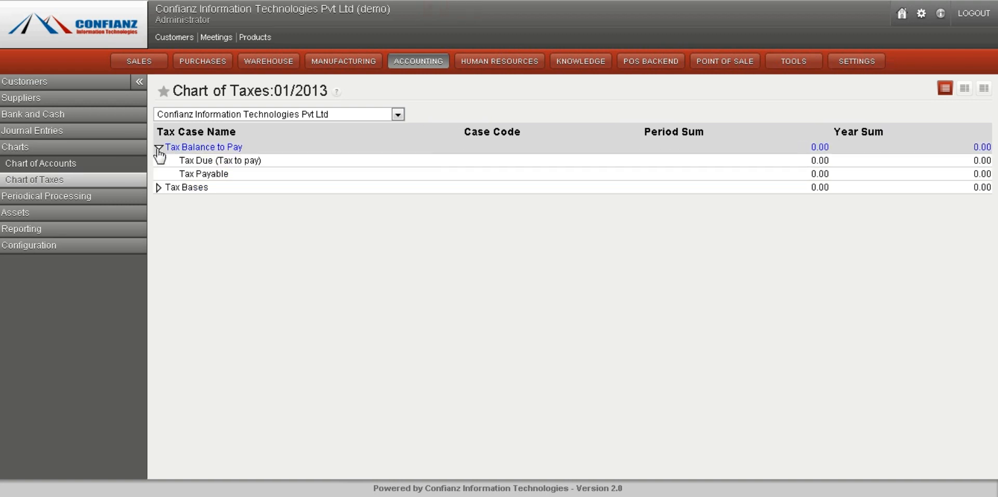
click(158, 148)
click(159, 147)
click(158, 188)
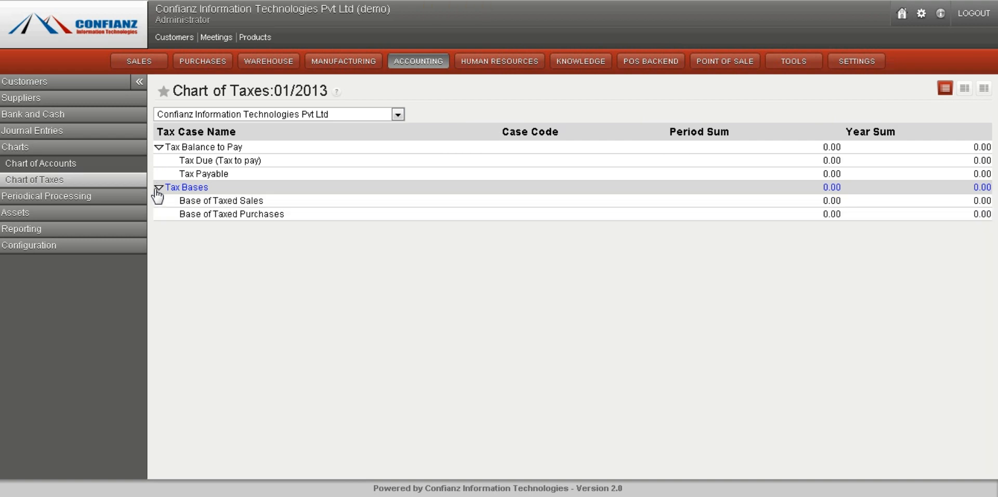
click(47, 198)
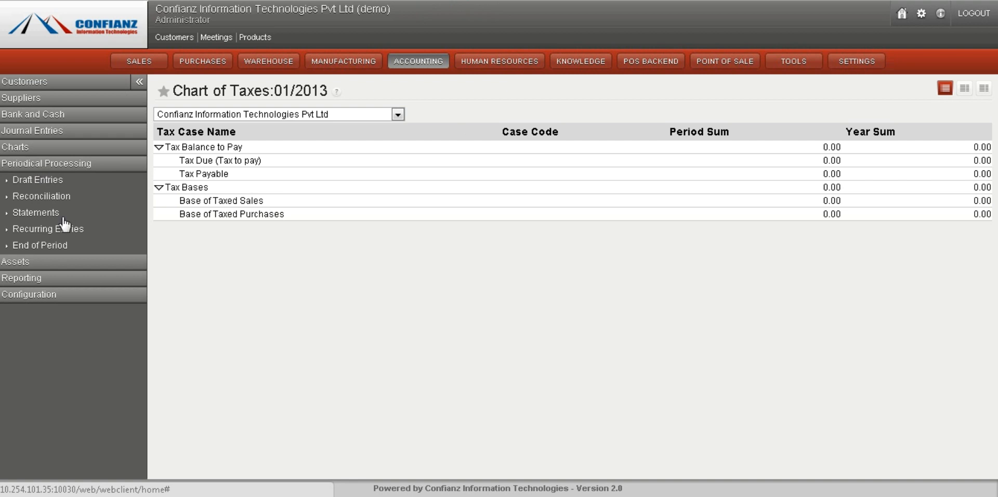
click(38, 180)
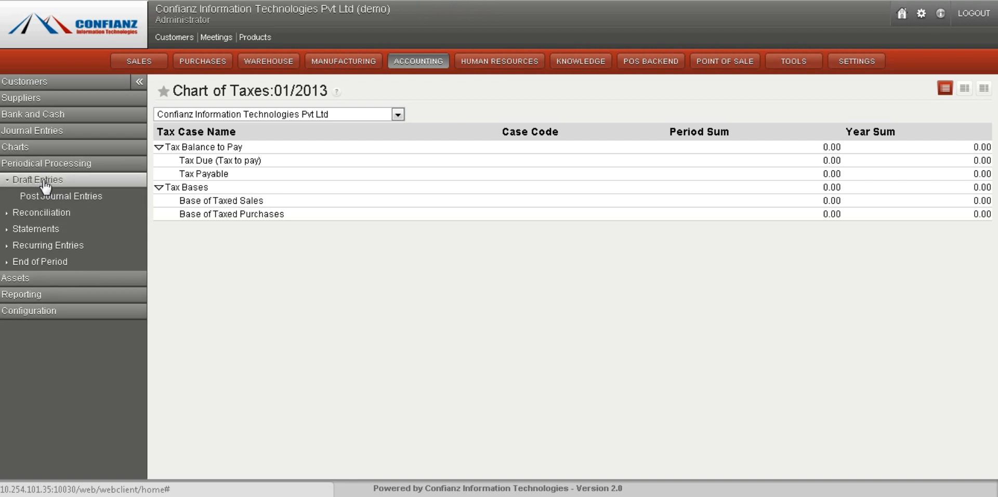
click(44, 184)
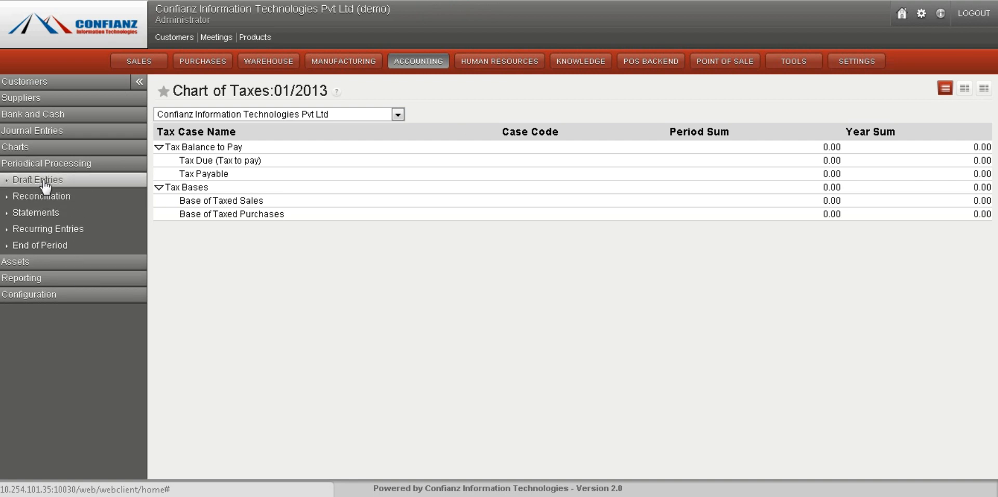
Open the fiscal years list and a new fiscal year form, cancelling it without saving
click(29, 296)
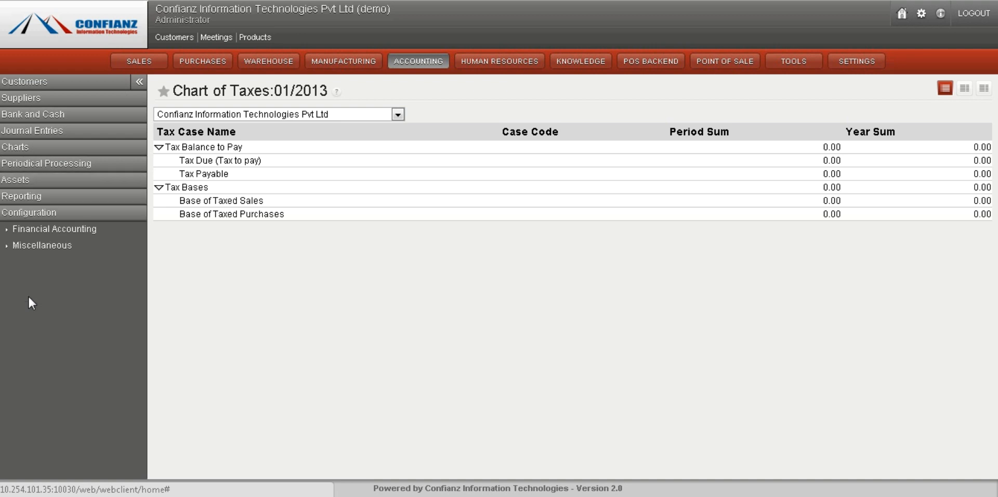
click(36, 233)
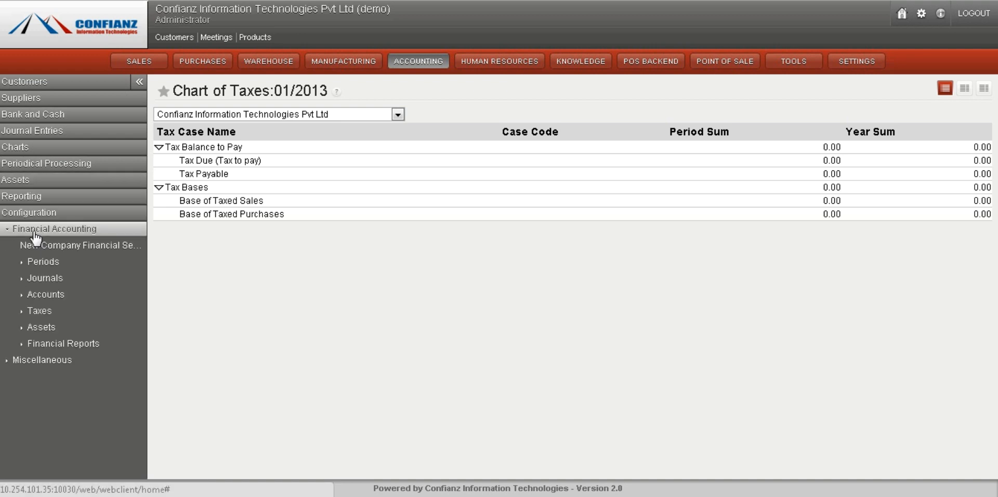
click(60, 274)
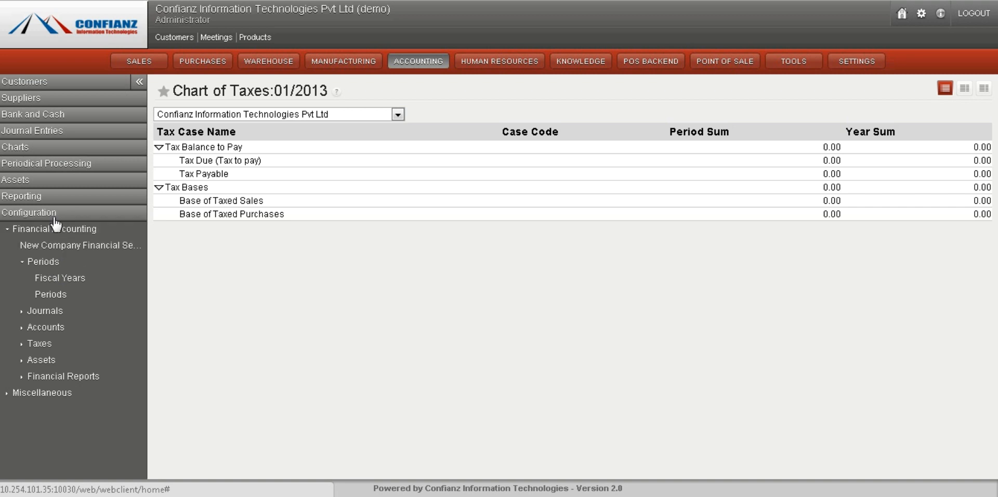
click(64, 283)
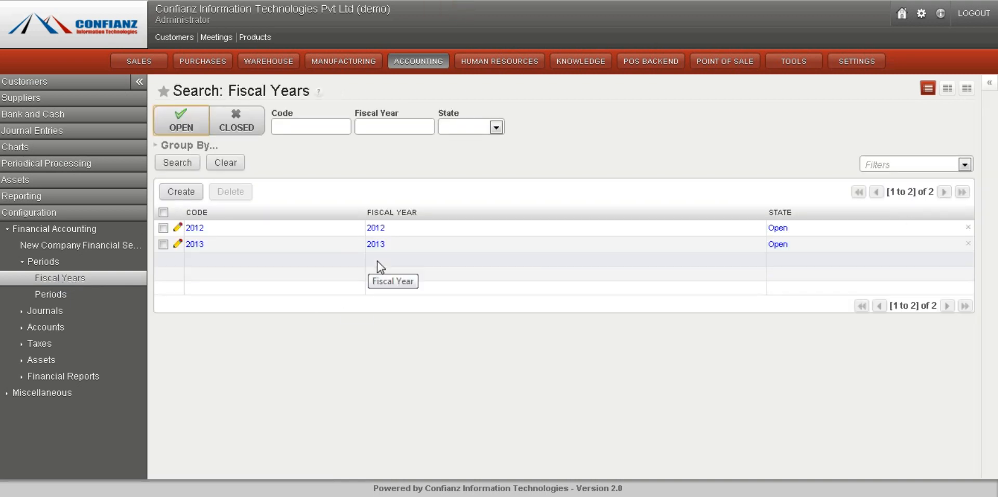
click(179, 192)
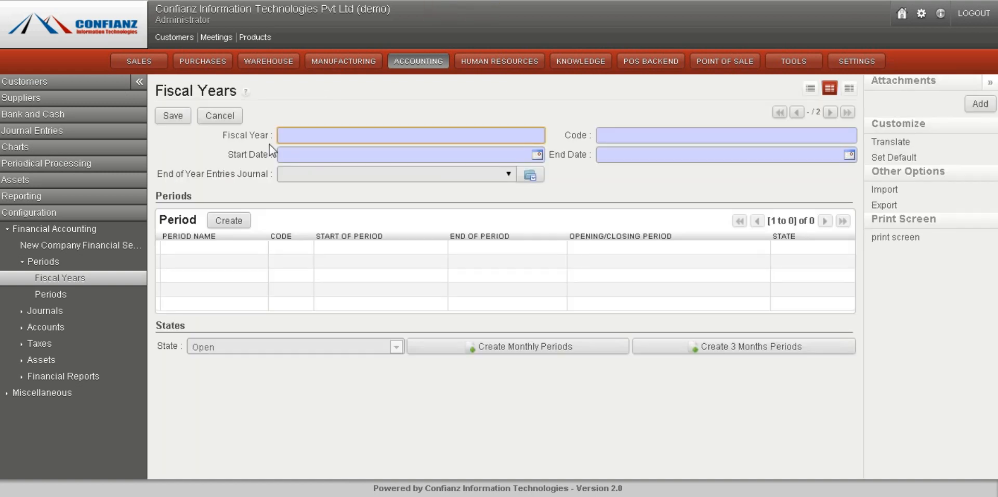
click(230, 116)
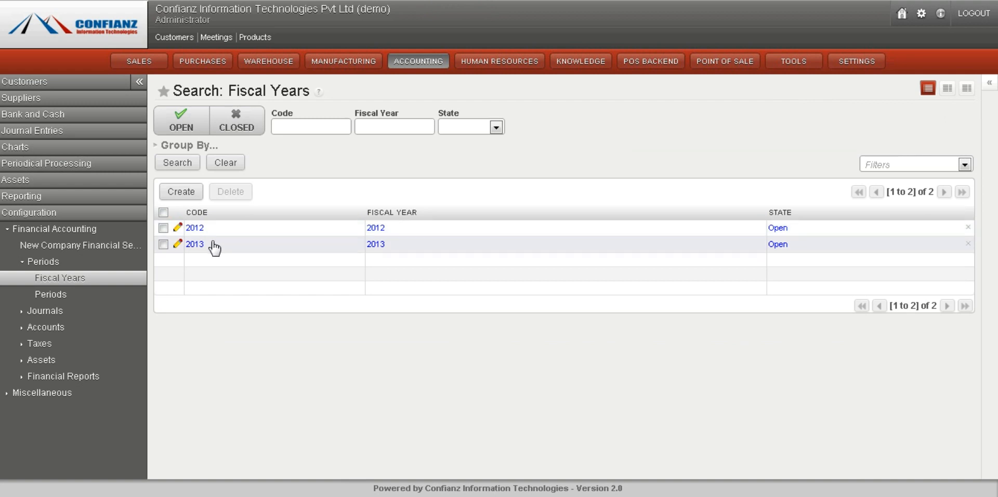
Open the 2013 fiscal year to review its periods
click(214, 244)
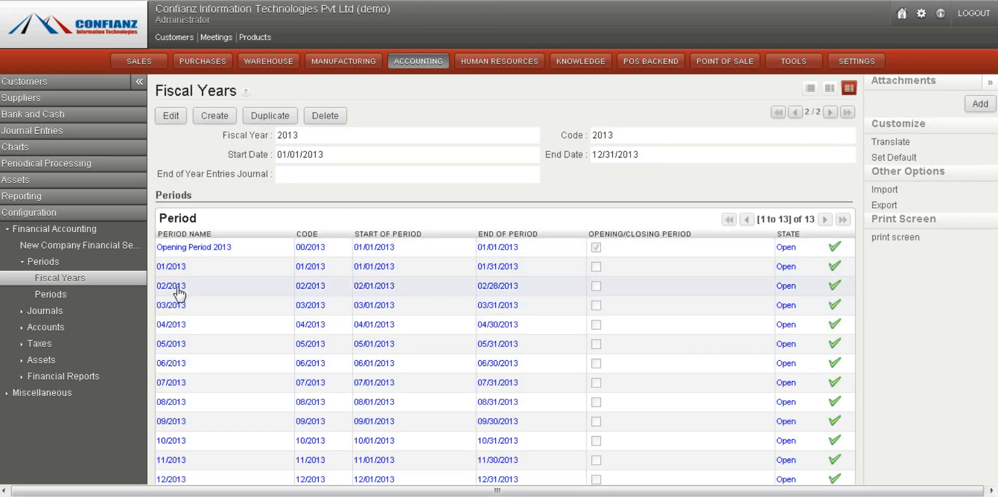
Open the periods list, select all periods, and clear the search to list every period
scroll(987, 283, down, 3)
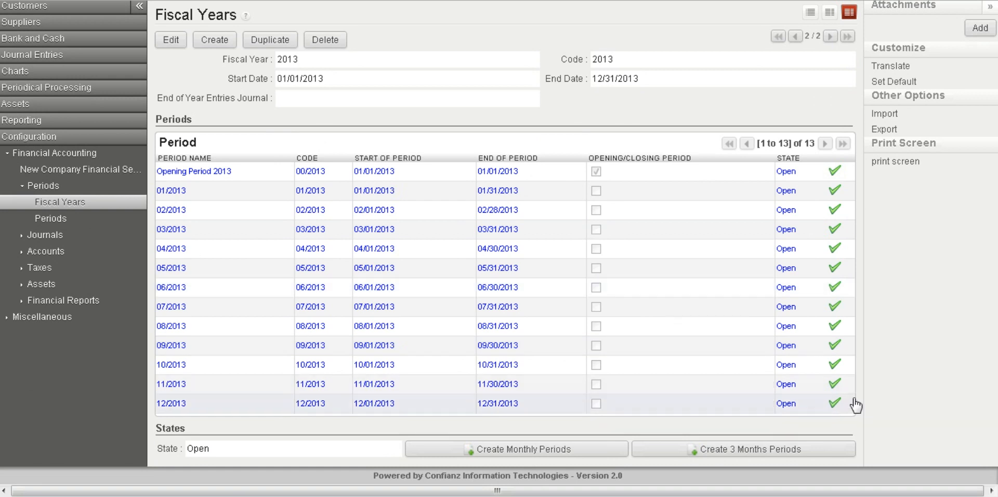
scroll(499, 248, up, 3)
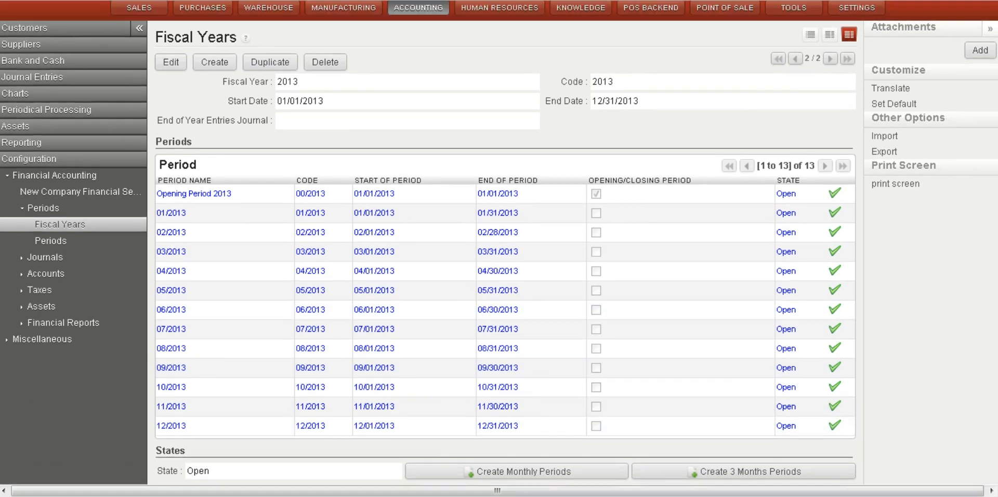
scroll(499, 249, down, 3)
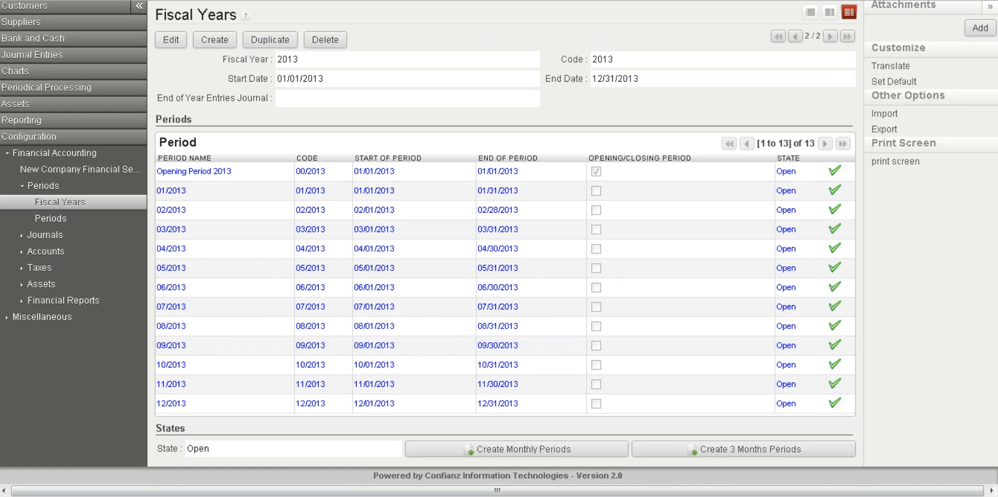
scroll(622, 427, up, 3)
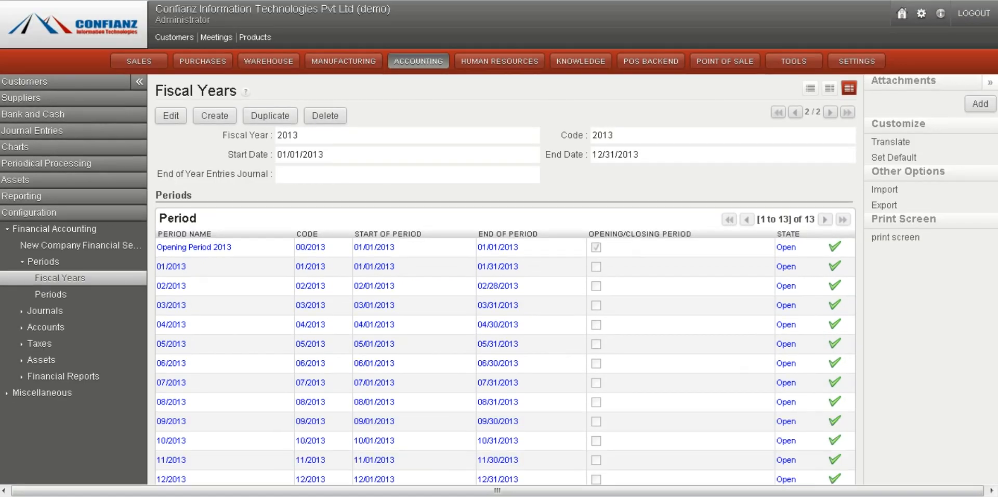
click(80, 305)
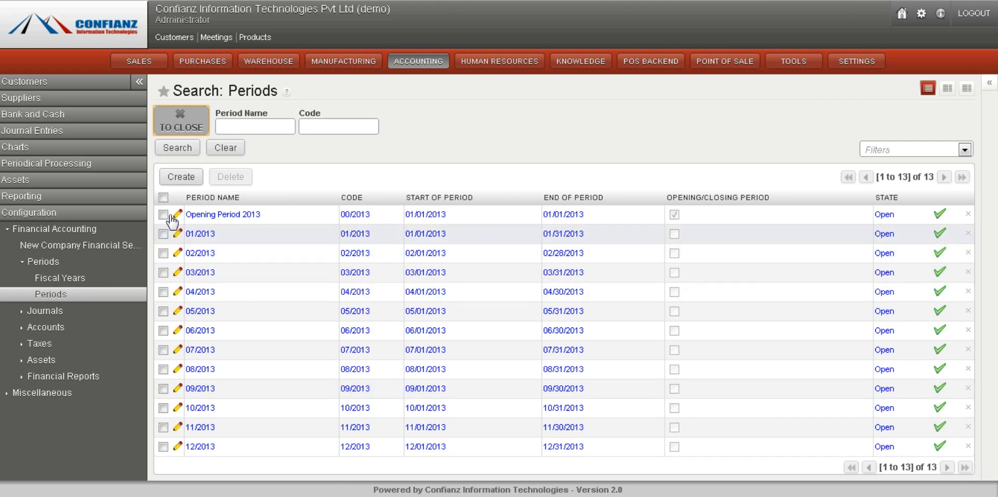
click(163, 197)
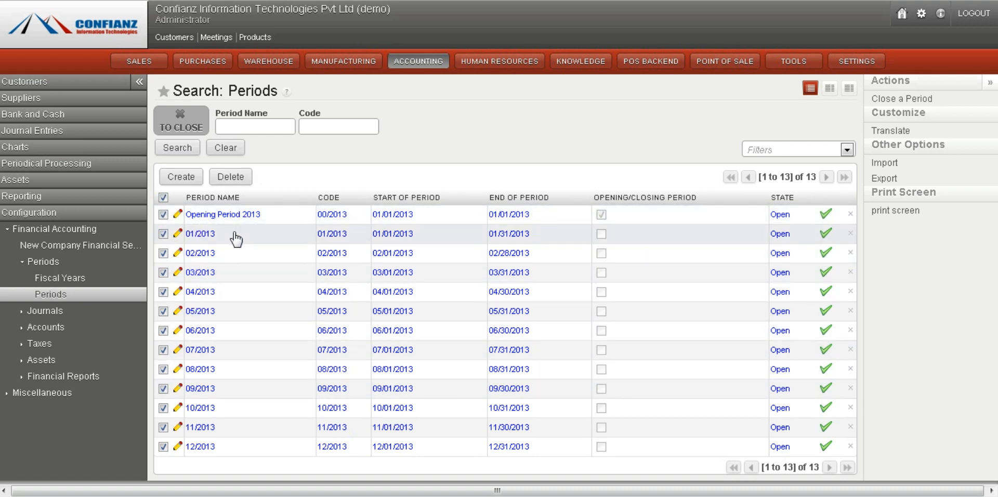
click(163, 198)
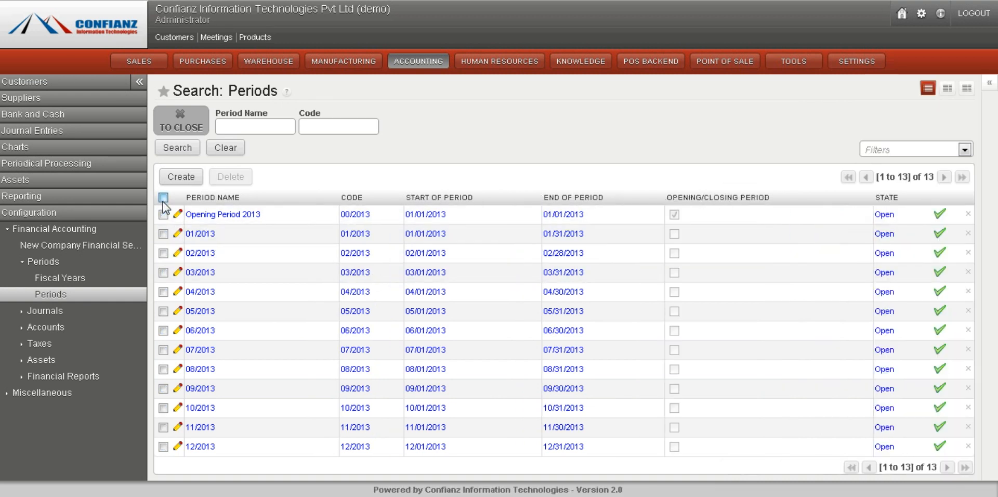
click(163, 198)
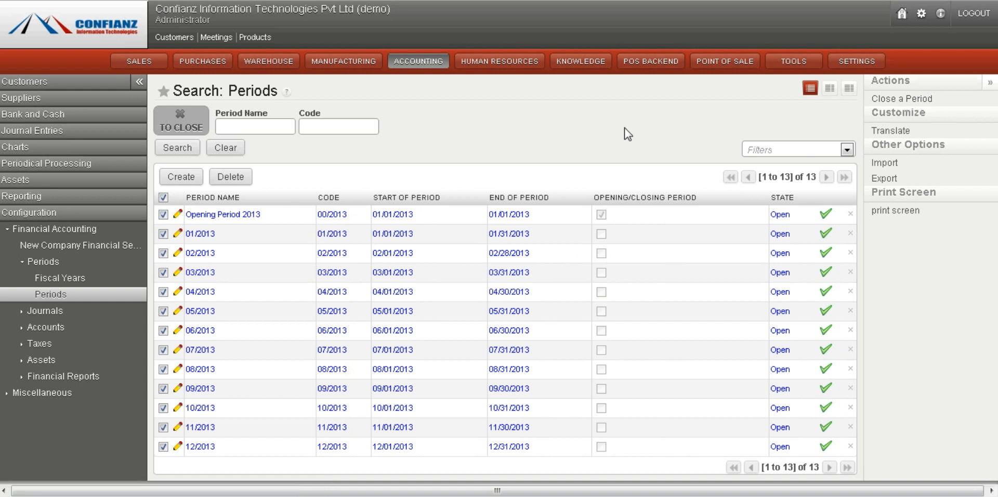
click(229, 150)
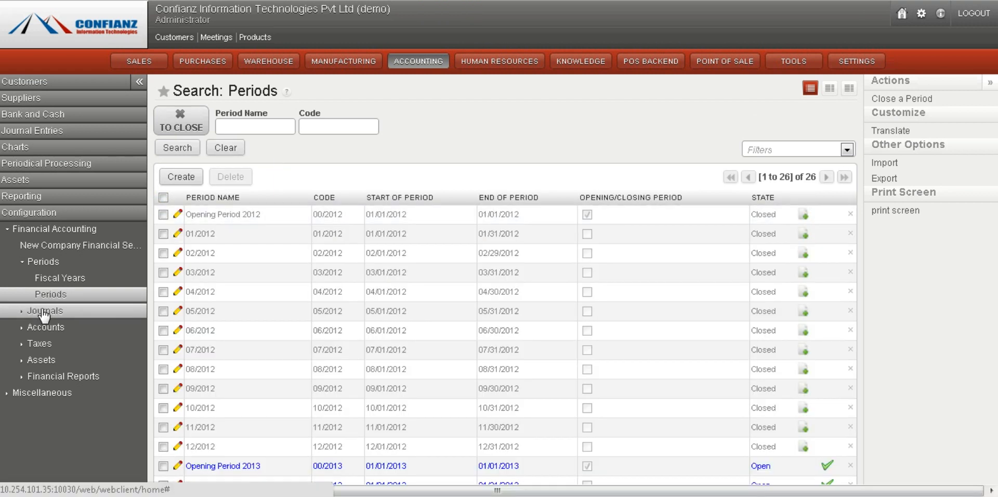
Open the journals list and a new journal form, leaving it without saving
click(45, 312)
click(48, 294)
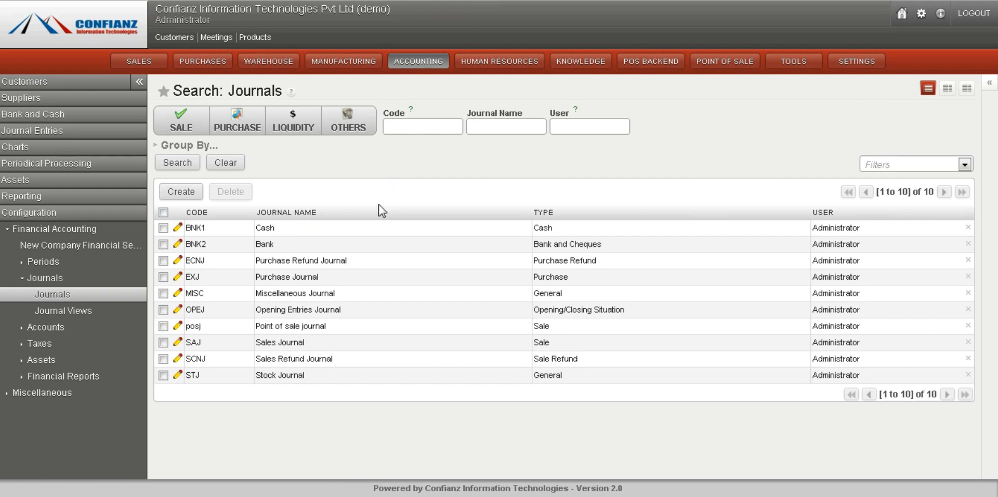
click(189, 192)
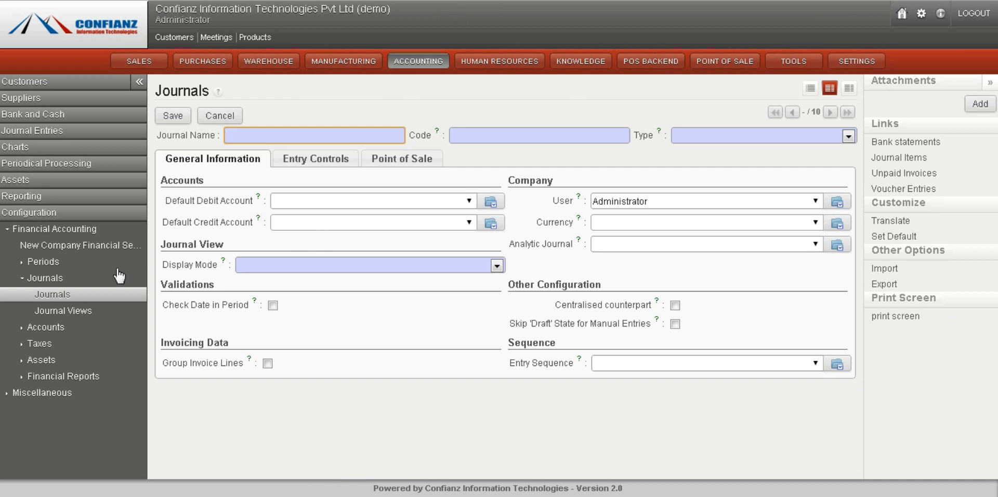
click(94, 300)
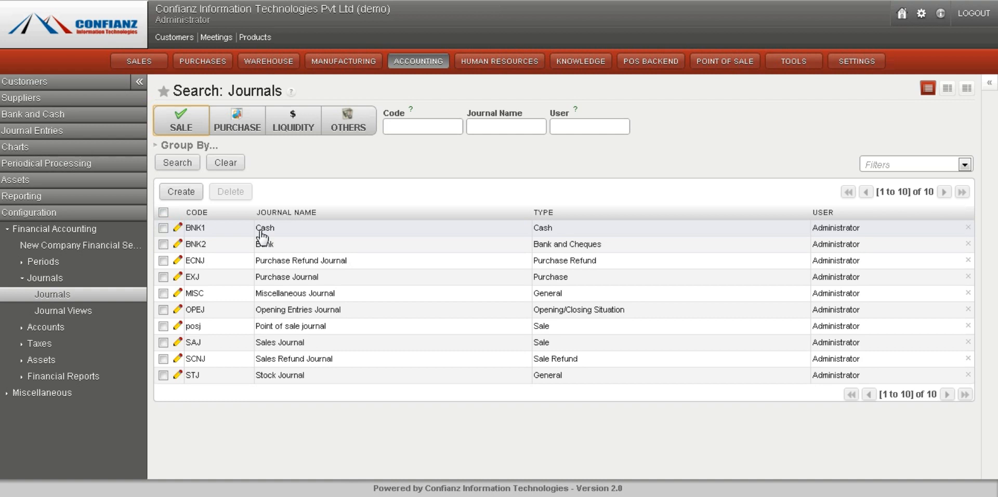
Open the Cash journal to review its settings
click(262, 228)
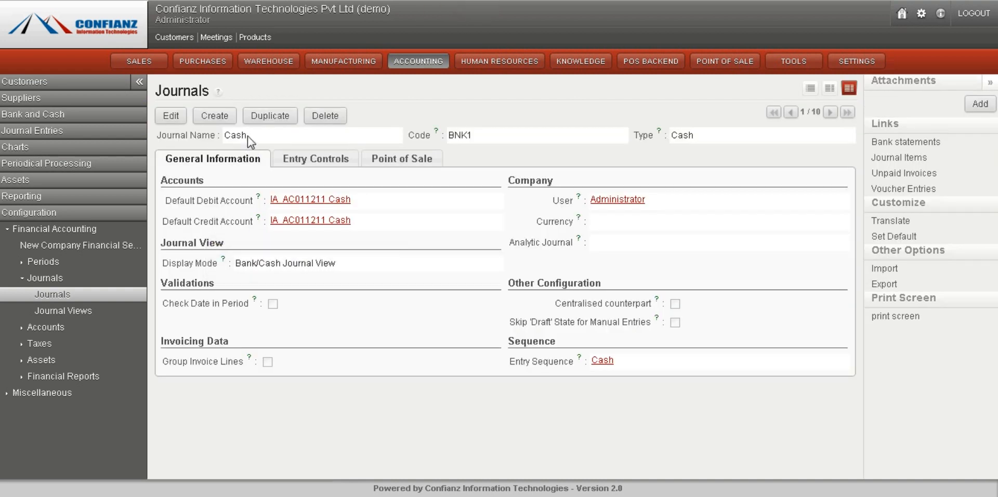
drag(247, 136, 226, 138)
click(526, 119)
Open the journal views list and the Bank/Cash Journal (Multi-Currency) View
click(68, 312)
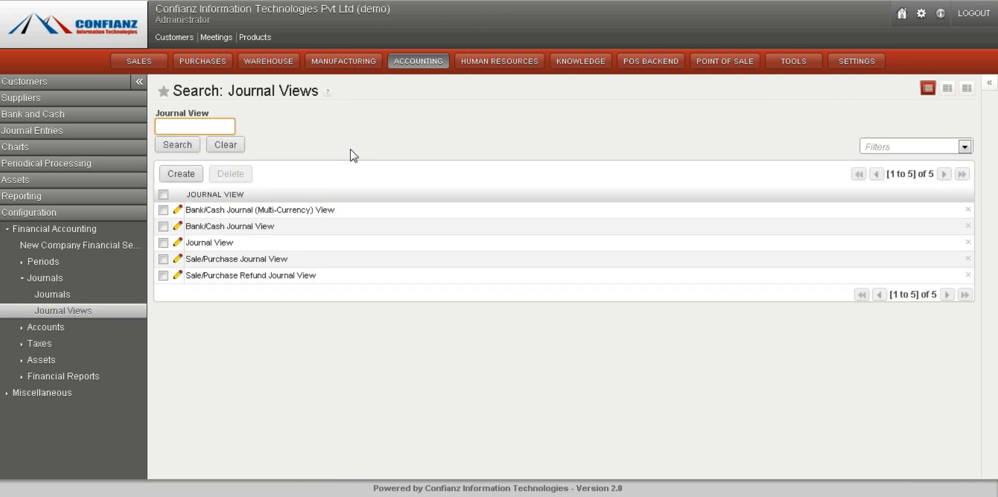
click(280, 210)
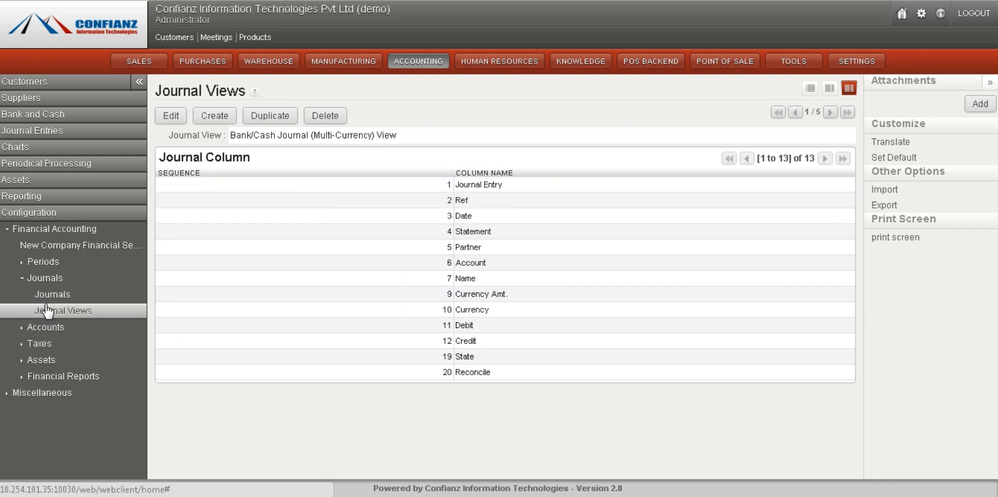
click(66, 280)
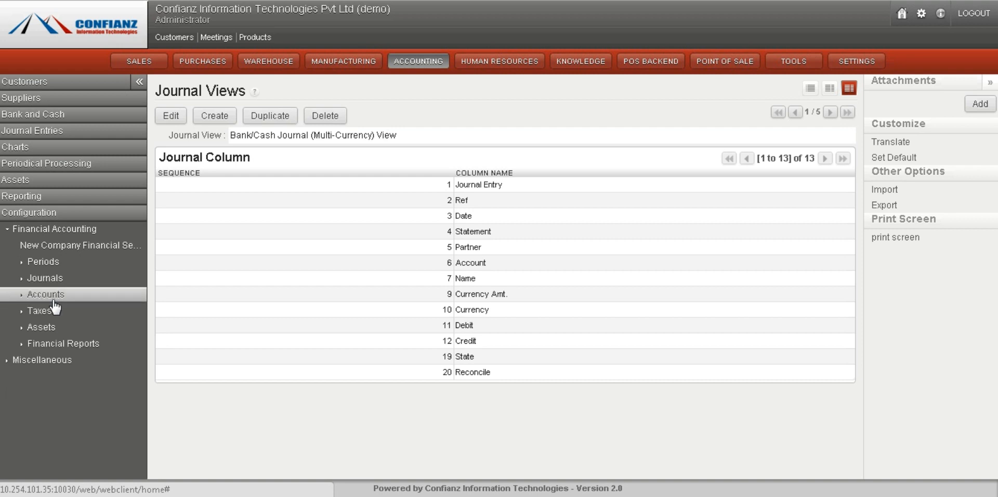
Open the accounts list and a new account form, then move to the Balance Sheet account record
click(55, 295)
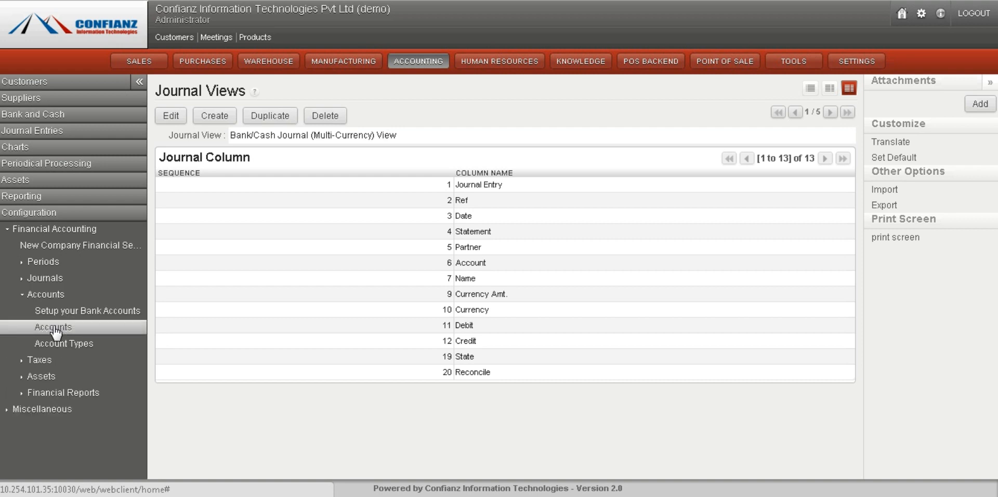
click(54, 329)
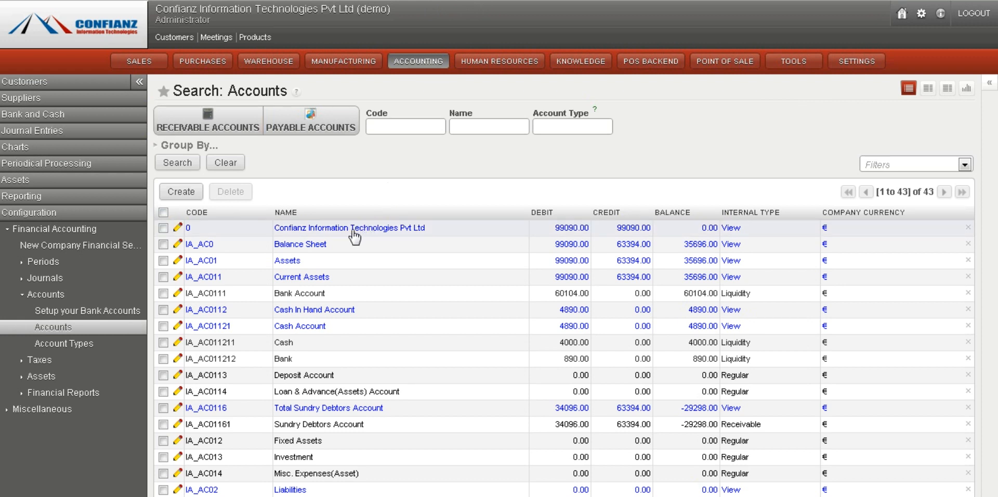
click(177, 194)
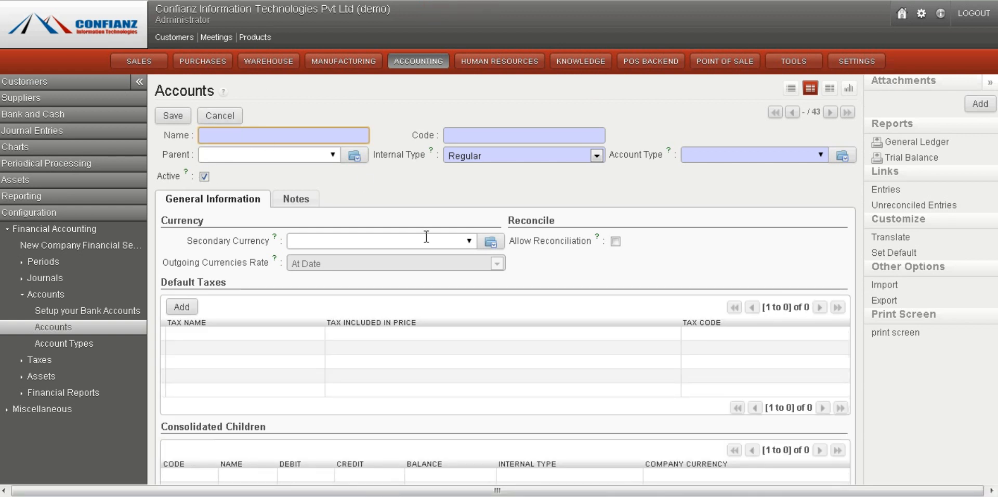
click(829, 112)
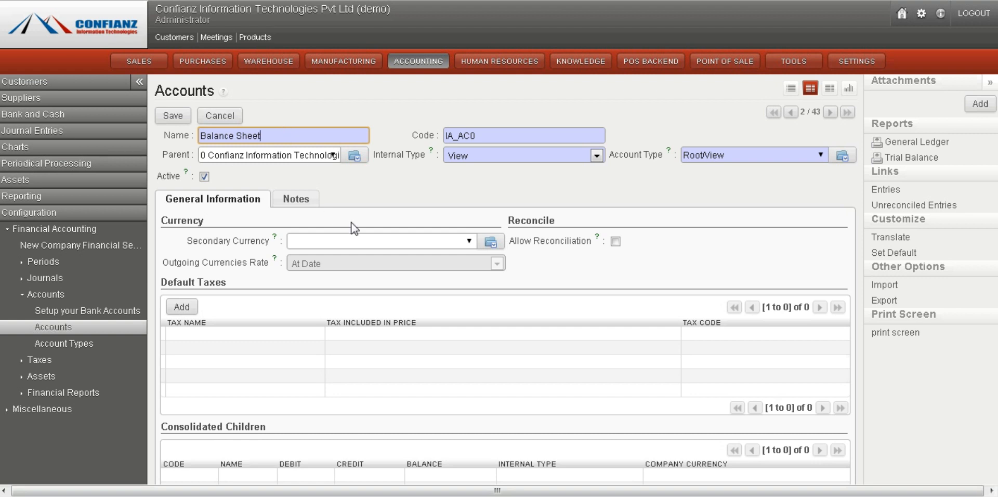
Review the Balance Sheet account's internal type options and its Notes and General Information tabs
click(488, 157)
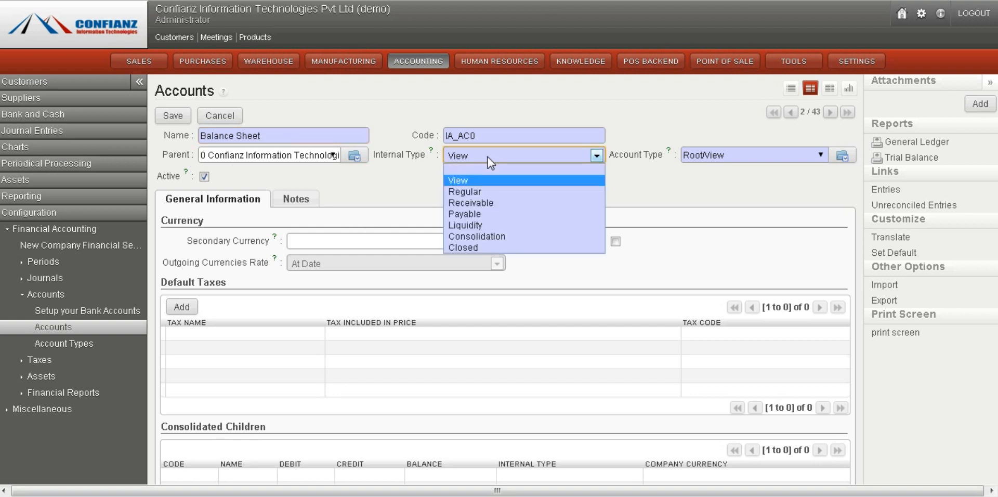
click(487, 157)
click(487, 157)
click(487, 158)
click(427, 203)
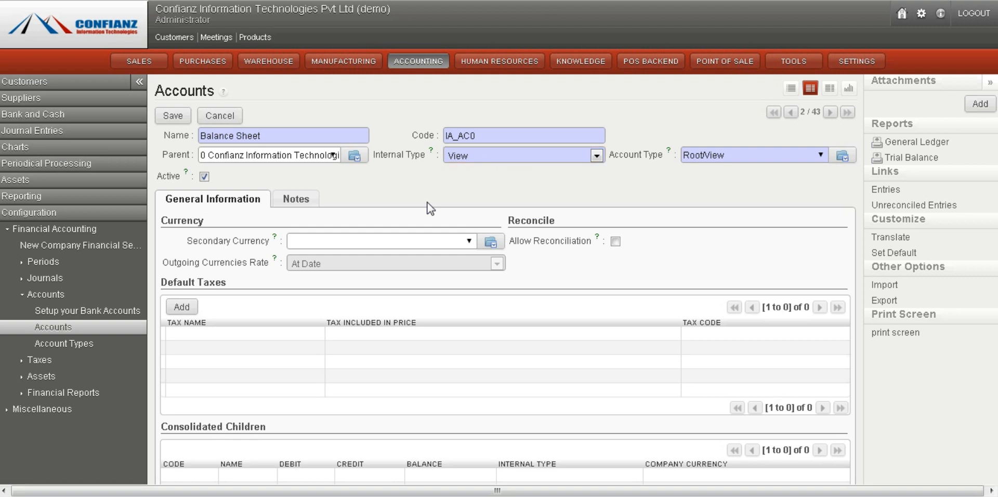
click(294, 201)
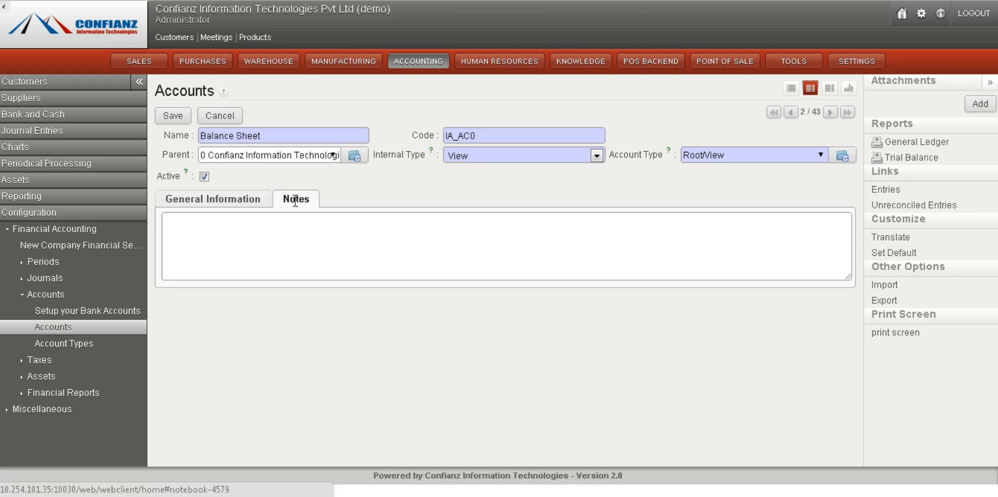
click(220, 202)
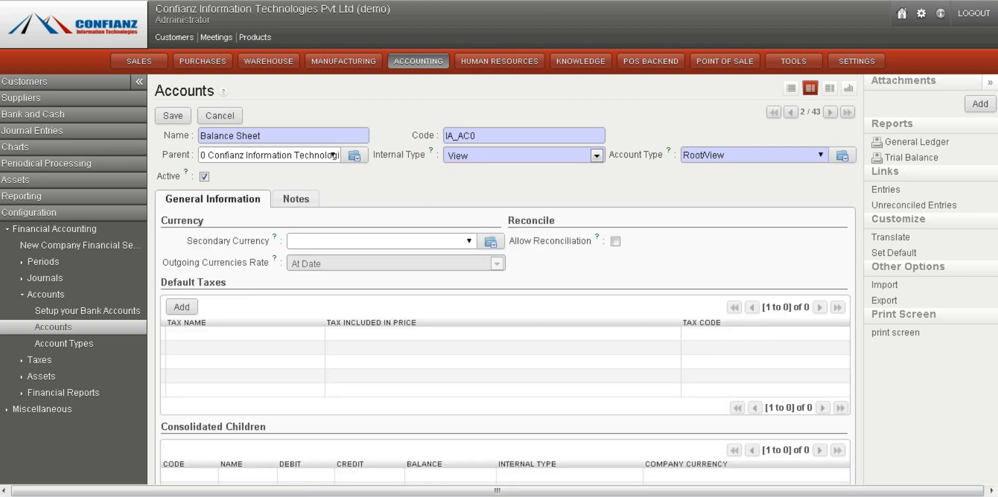
scroll(499, 279, down, 3)
scroll(499, 279, up, 3)
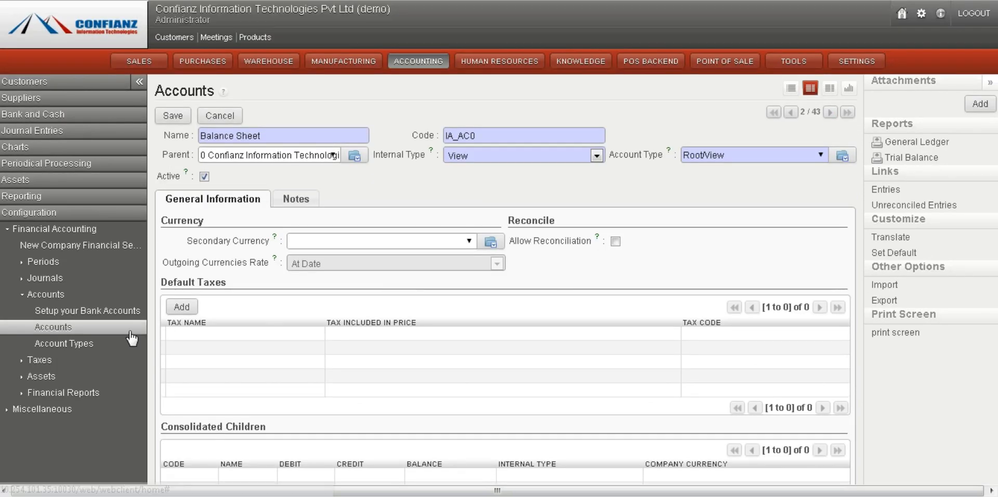
Open the account types list and edit the Cash account type
click(65, 344)
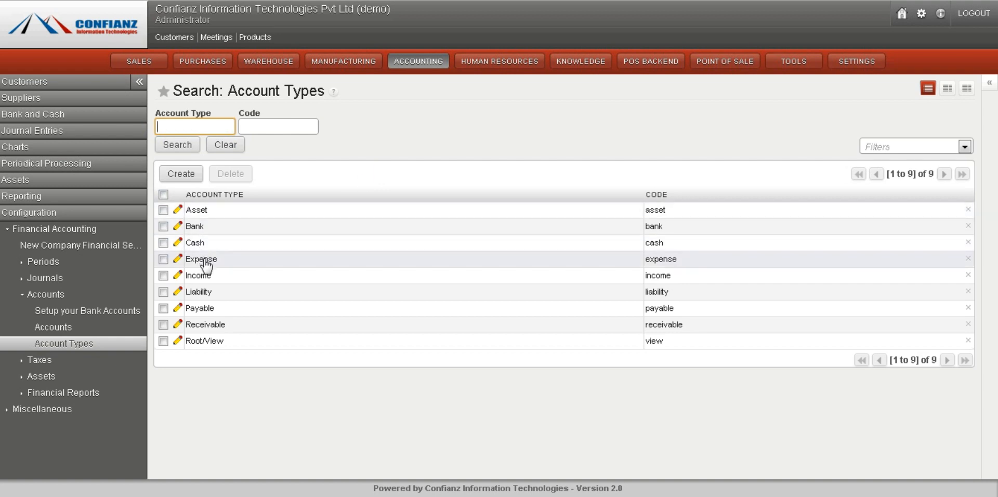
click(221, 243)
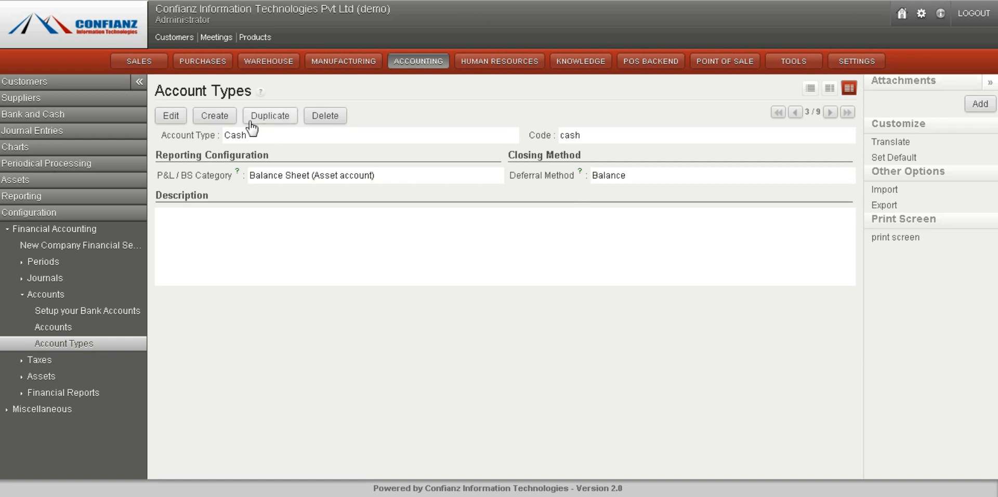
click(176, 117)
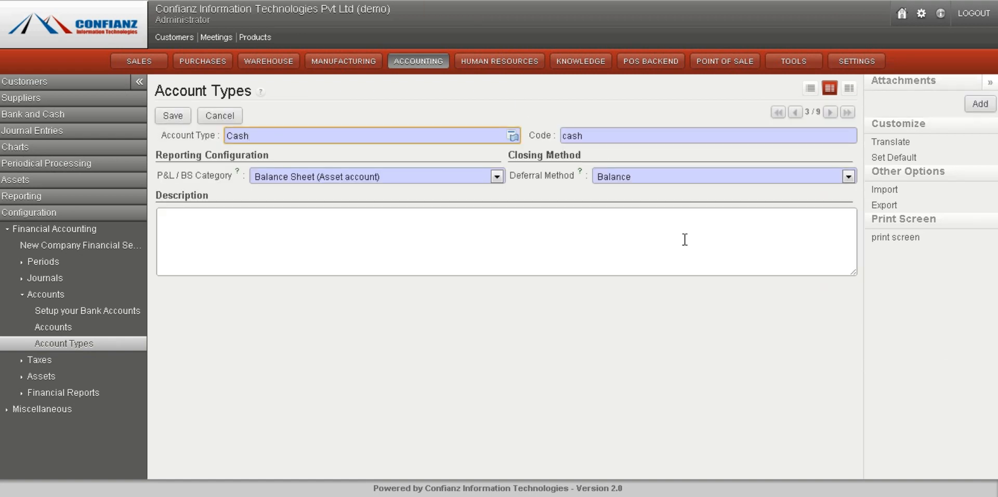
Review the Cash account type's deferral method and P&L / BS category options, keeping Balance and Balance Sheet (Asset account)
click(681, 176)
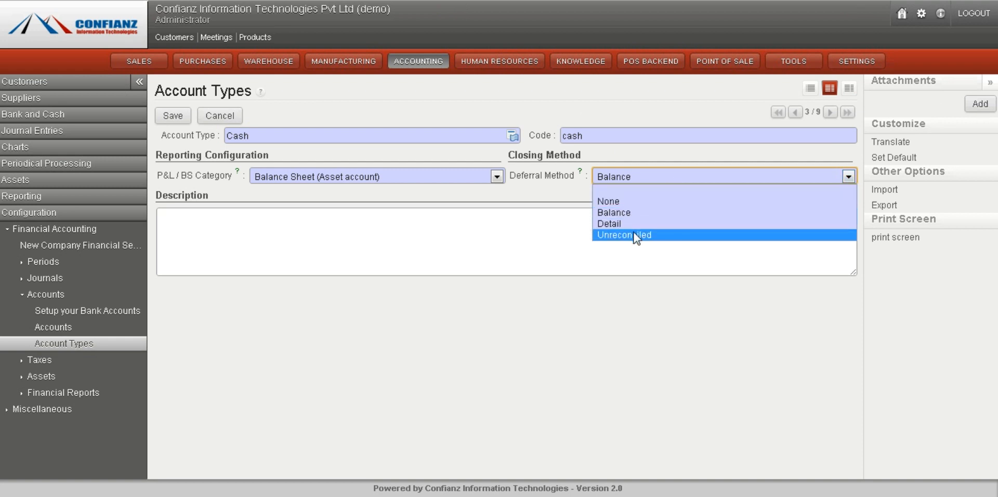
click(628, 177)
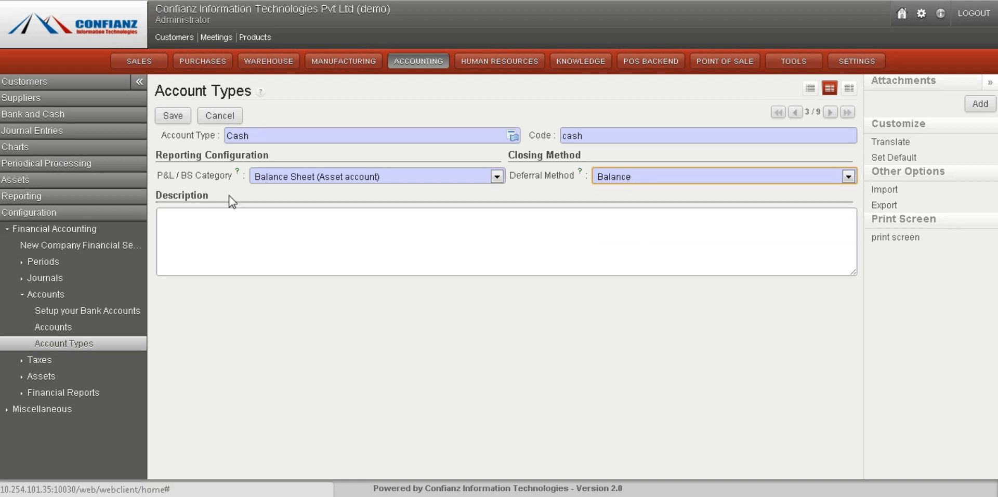
click(347, 176)
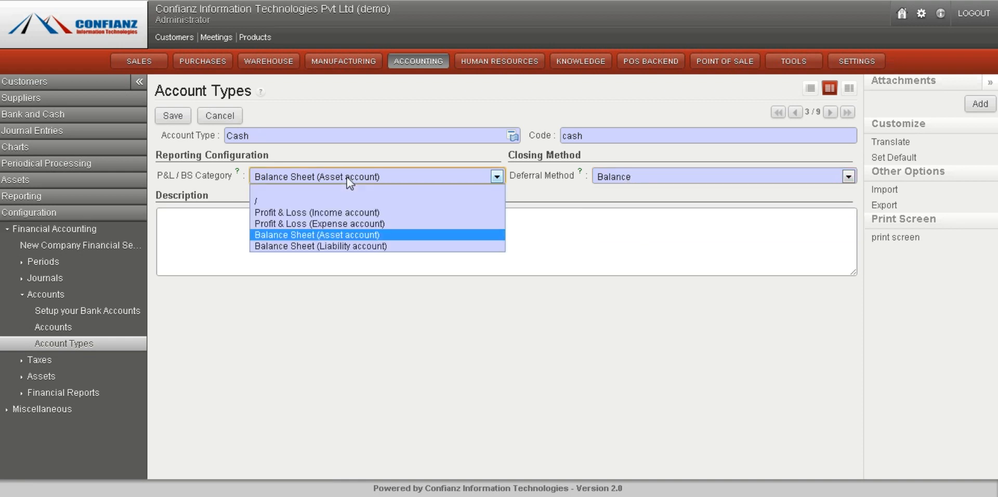
click(348, 177)
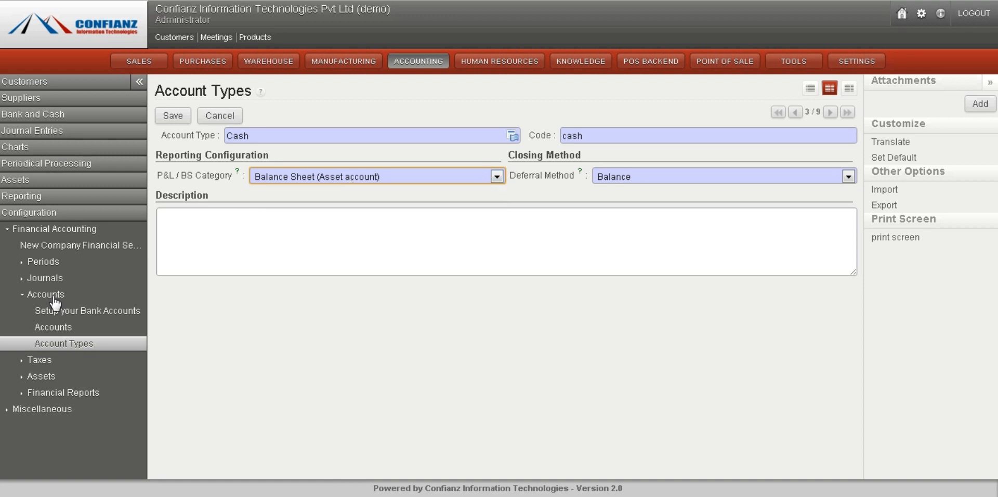
Open the taxes list and the 10%tax record to review its tax definition
click(39, 363)
click(65, 327)
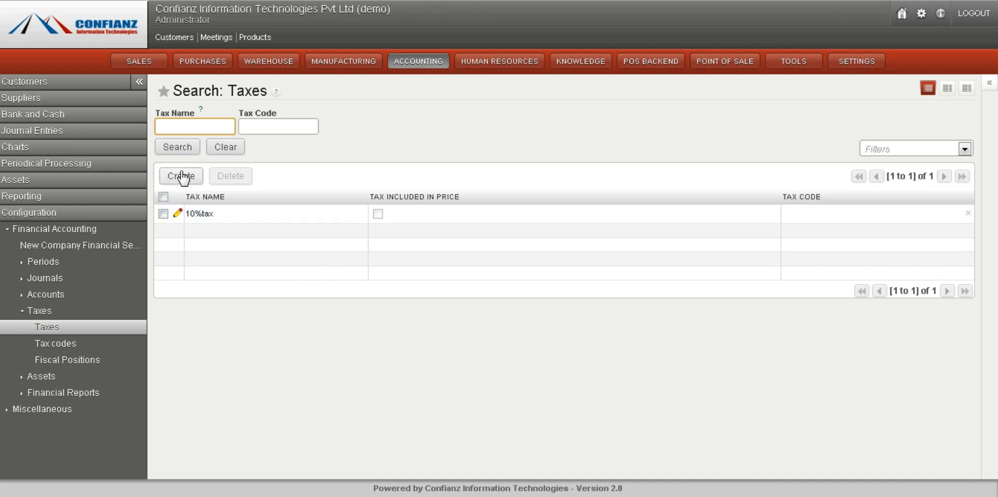
click(219, 215)
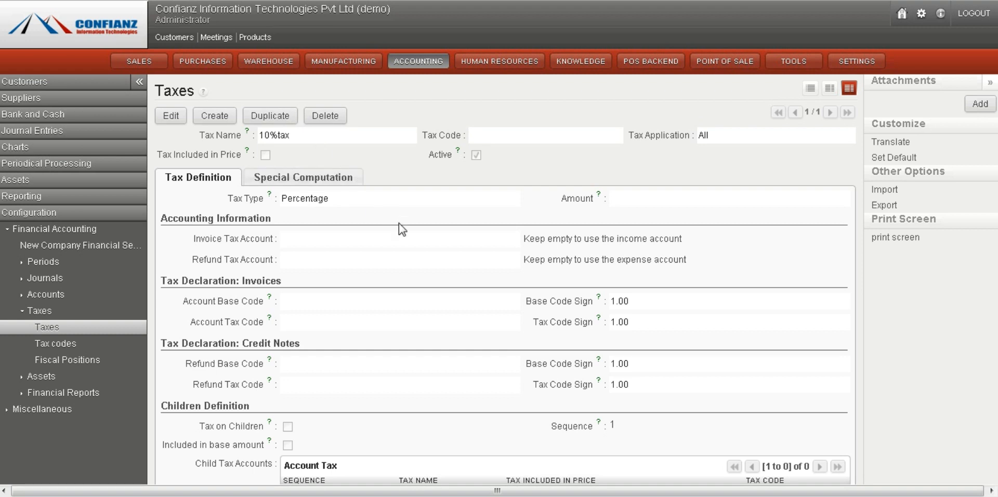
scroll(499, 279, down, 2)
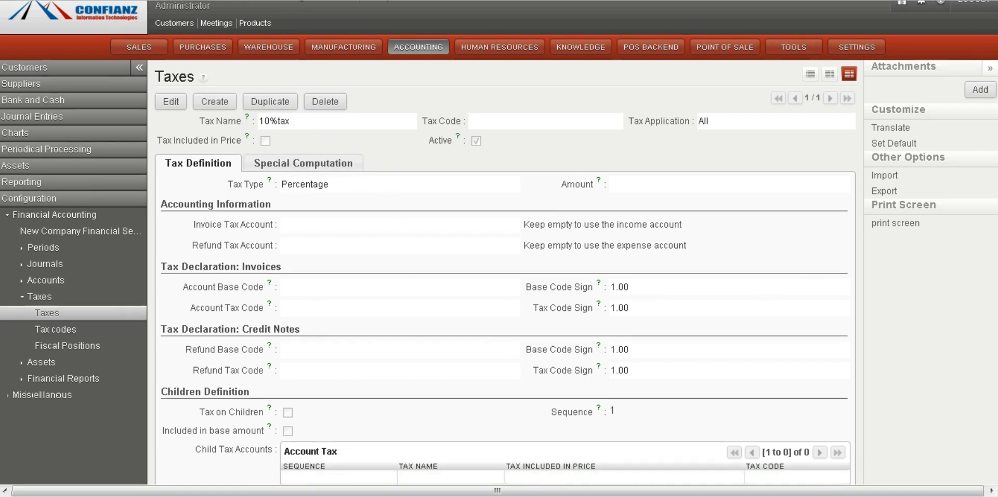
Open the asset categories list and review the building category's accounting and depreciation settings
scroll(499, 279, up, 2)
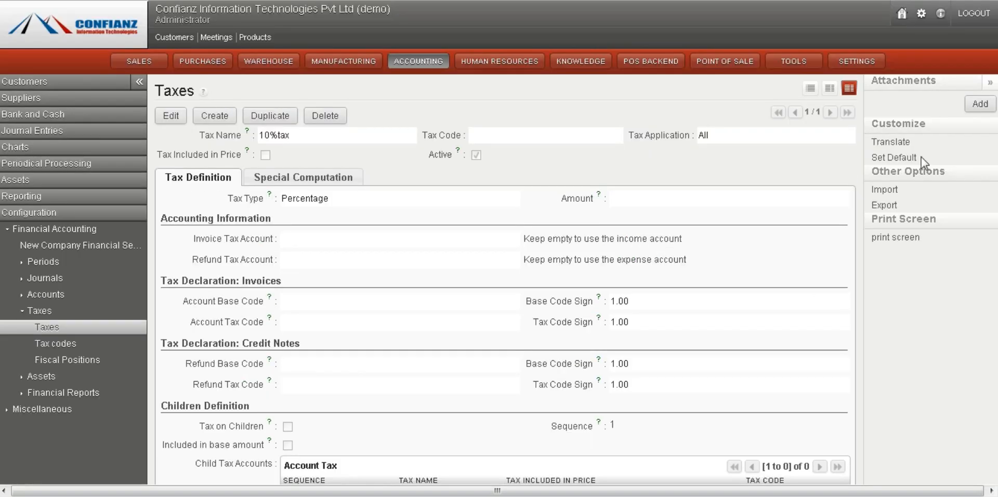
click(40, 375)
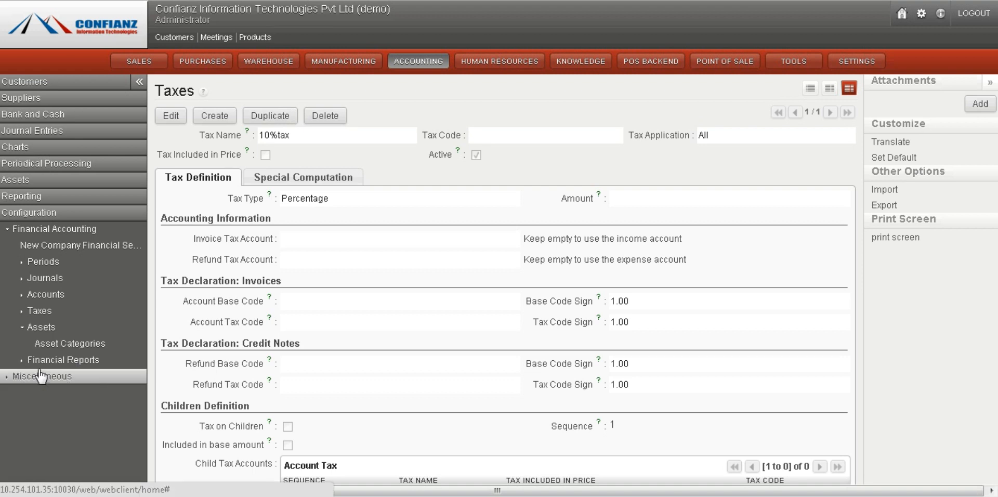
click(55, 347)
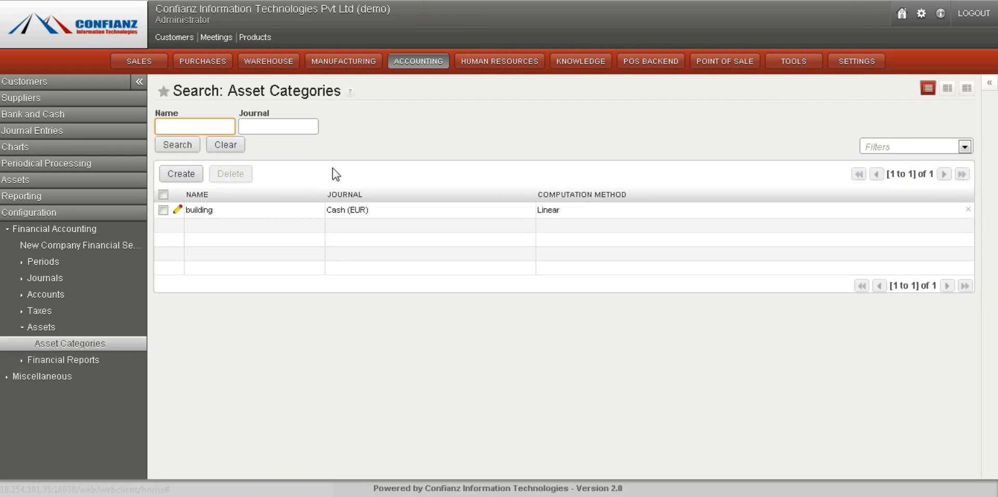
click(372, 147)
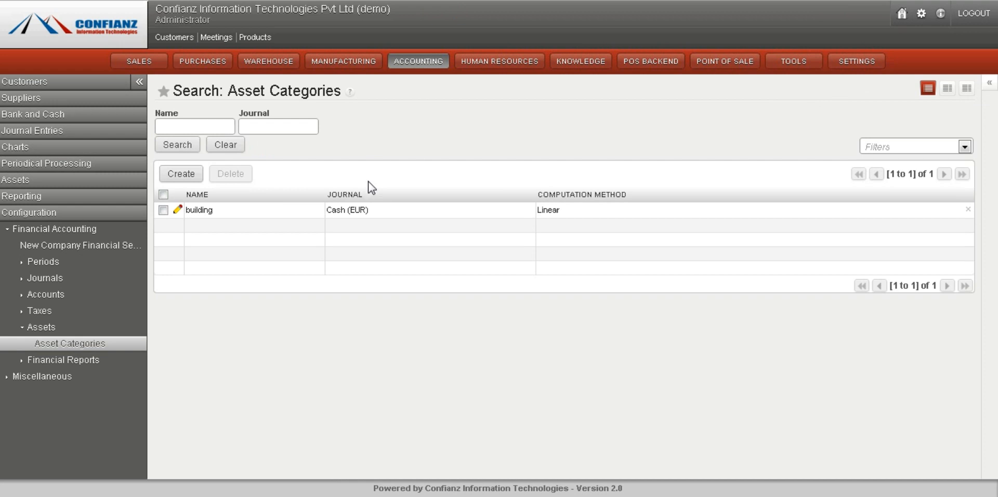
click(349, 212)
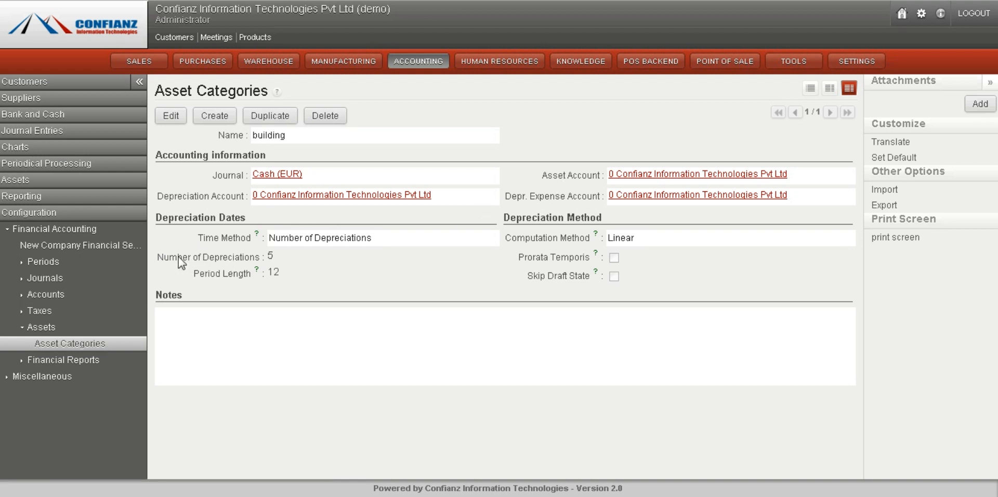
drag(178, 258, 236, 260)
click(243, 269)
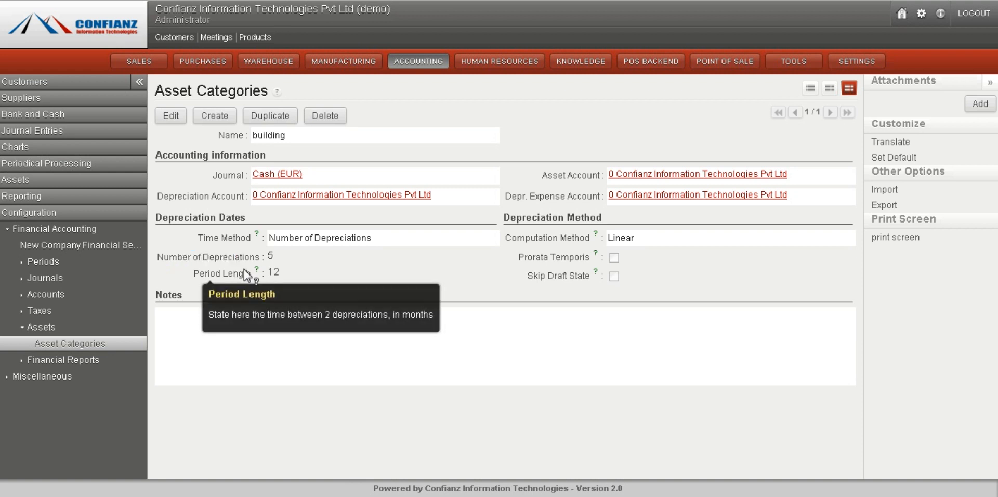
Open the payment terms list and the 30% Advance End 30 Days payment term
click(63, 360)
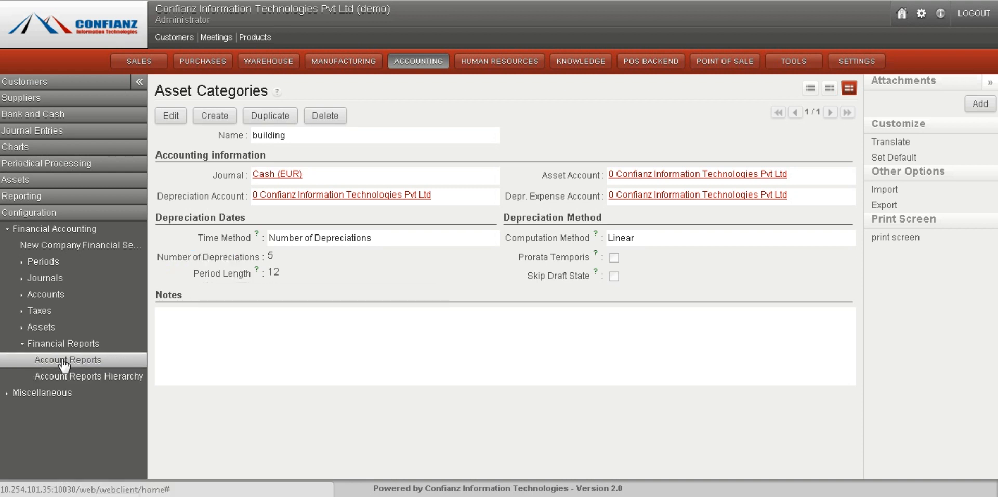
click(55, 394)
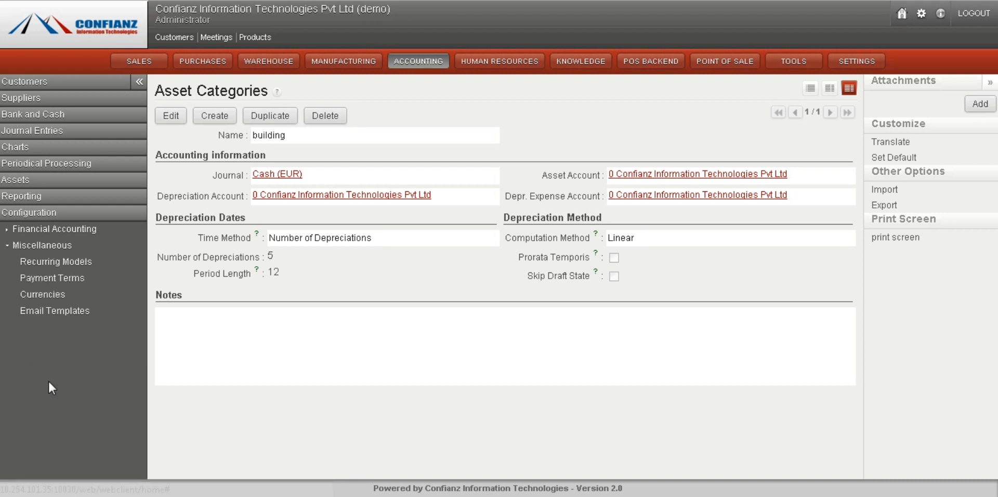
click(62, 281)
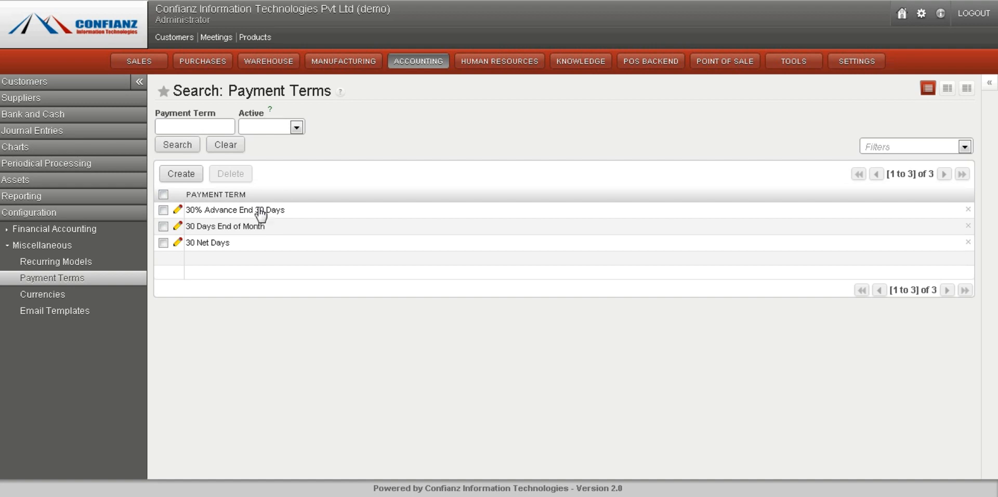
click(233, 213)
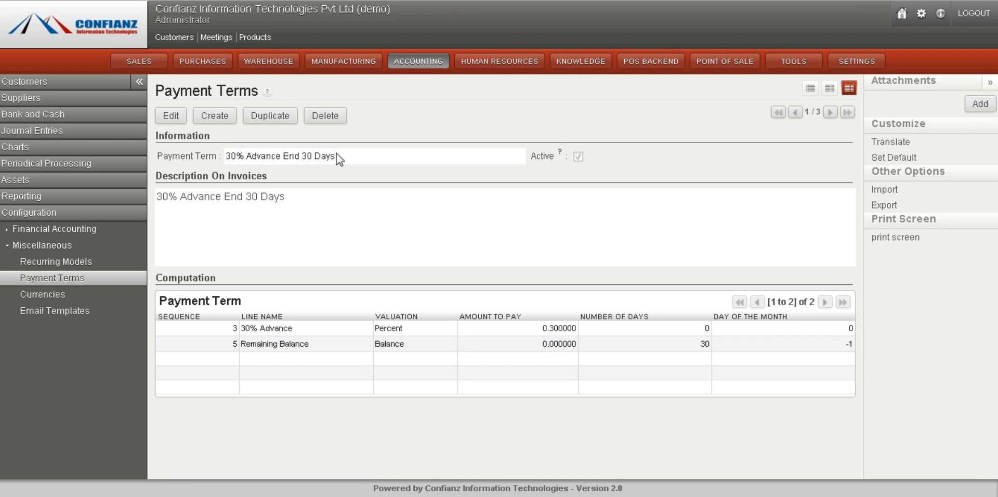
Open the 30% Advance computation line to review its valuation, amount to pay and sequence
drag(336, 154, 379, 140)
click(375, 162)
drag(279, 156, 332, 150)
click(359, 149)
click(287, 329)
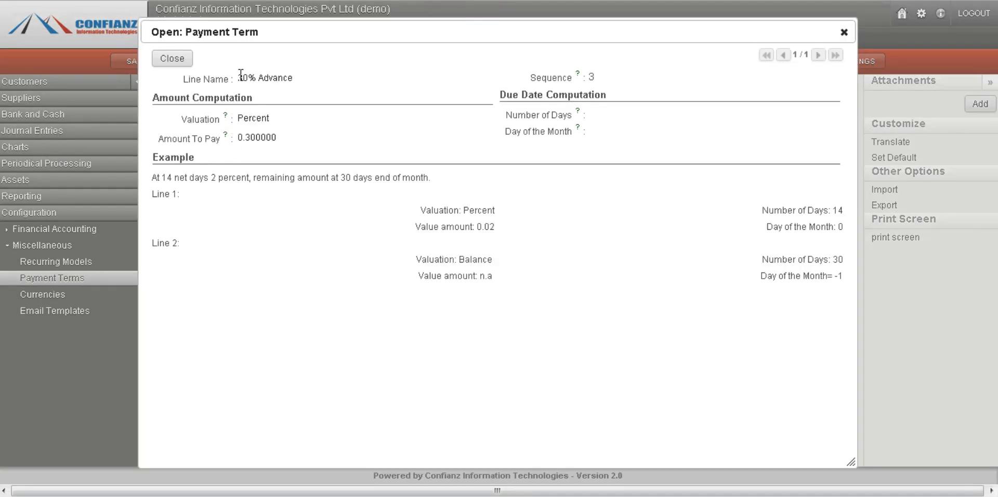
drag(237, 78, 295, 79)
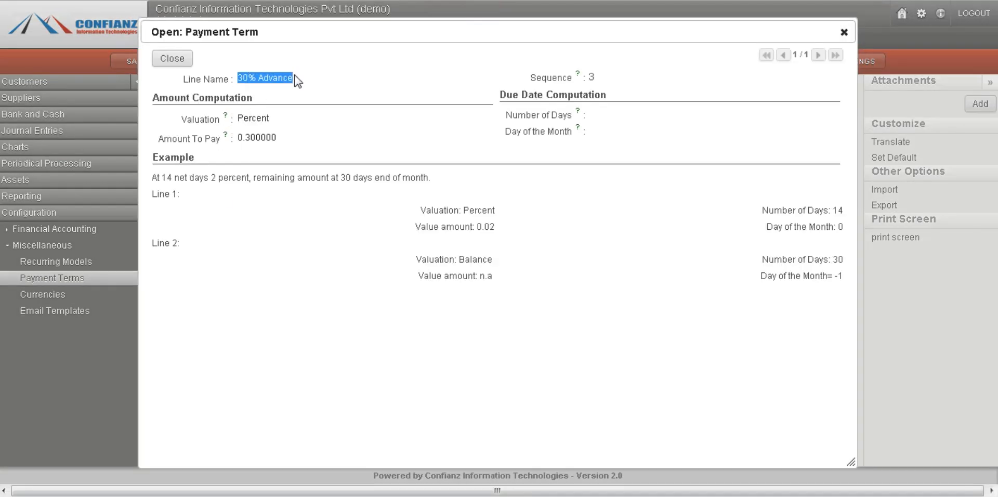
click(281, 140)
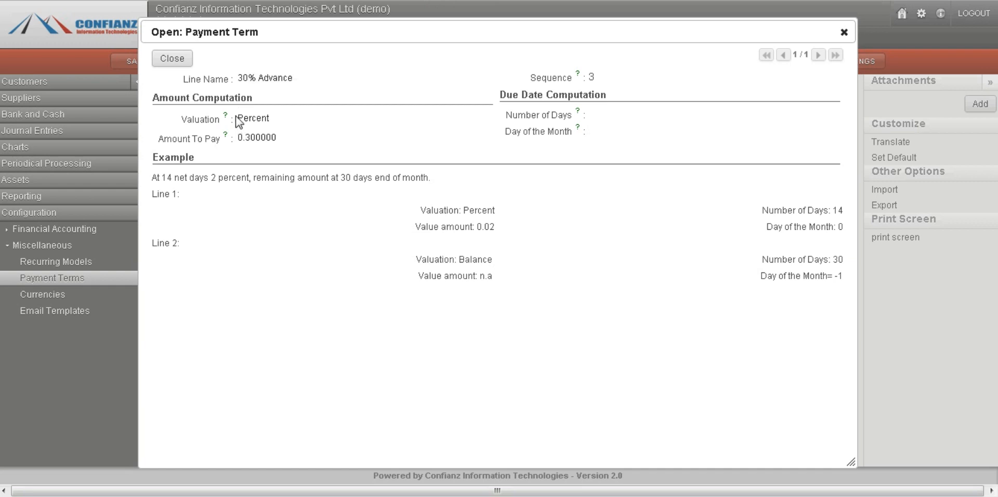
drag(236, 116, 270, 119)
double_click(592, 77)
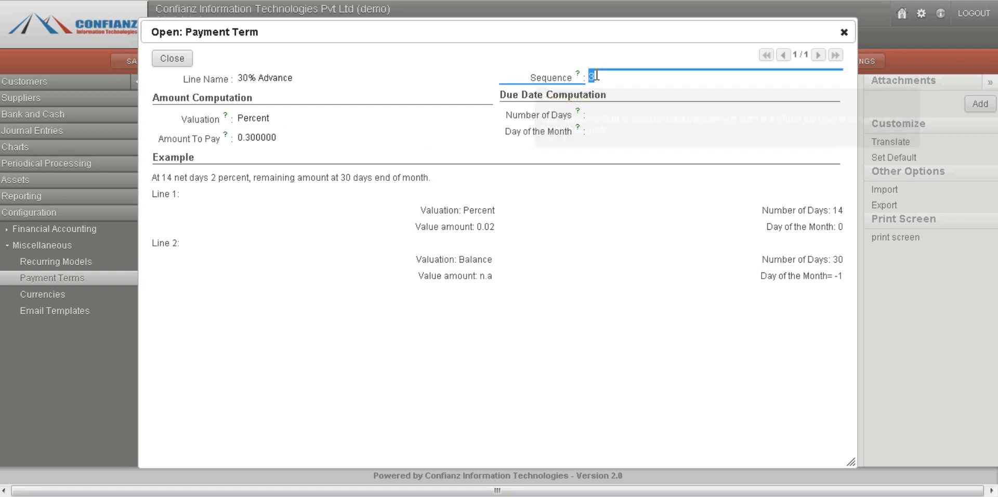
click(596, 76)
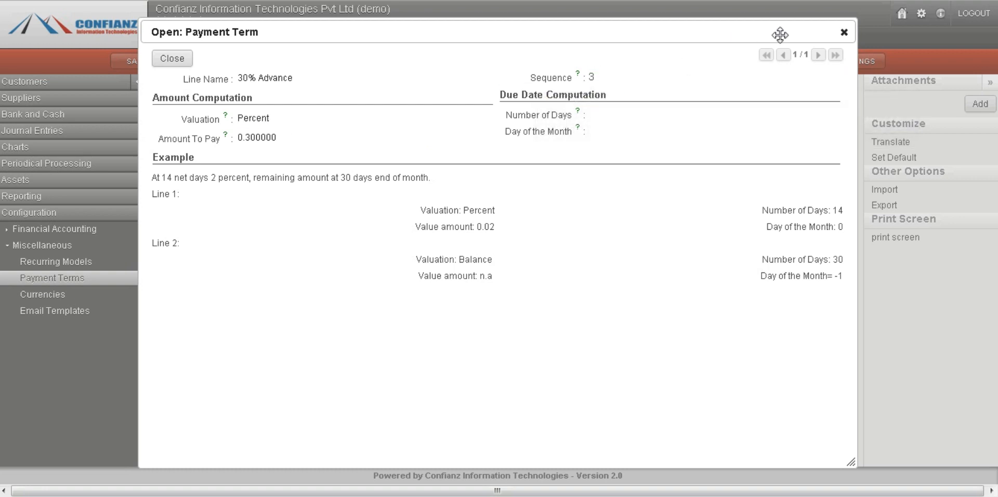
click(843, 32)
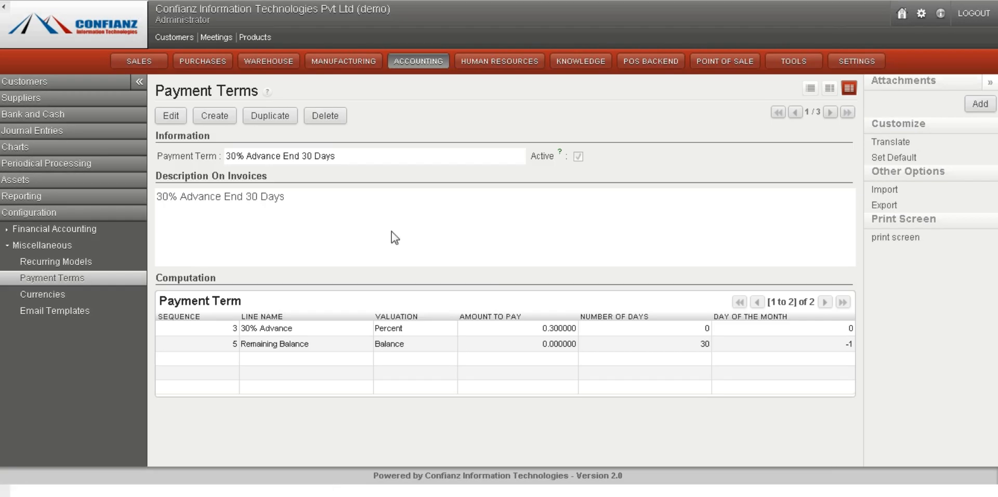
Open the Remaining Balance computation line to review its valuation and due date computation
click(310, 344)
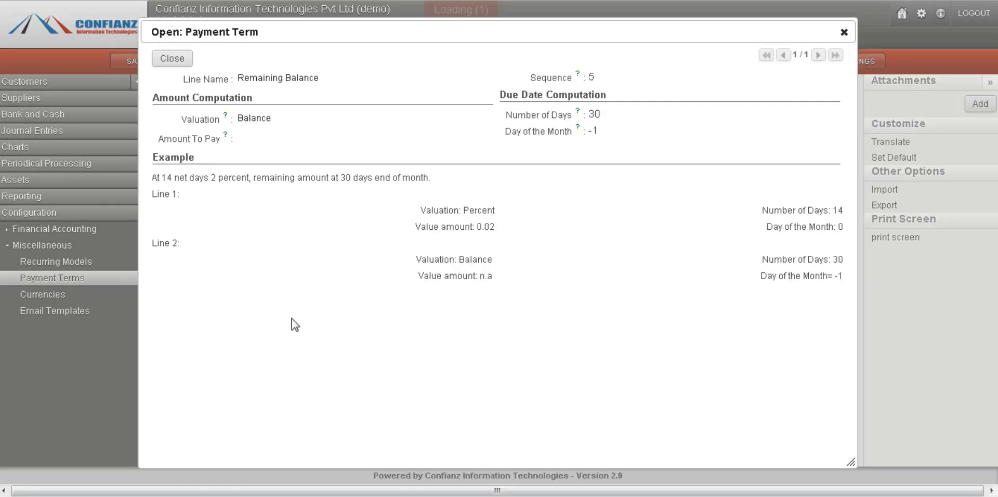
double_click(591, 77)
click(417, 92)
double_click(591, 78)
drag(239, 117, 326, 120)
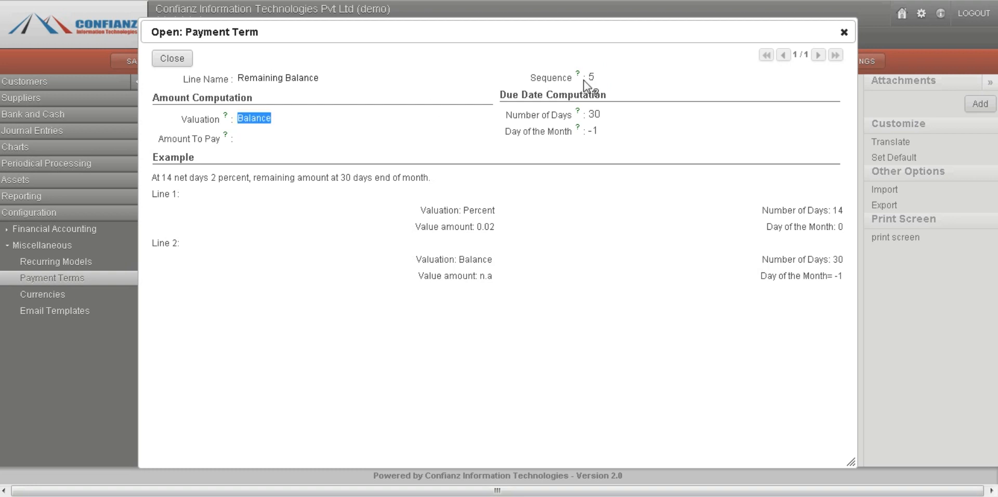
click(844, 35)
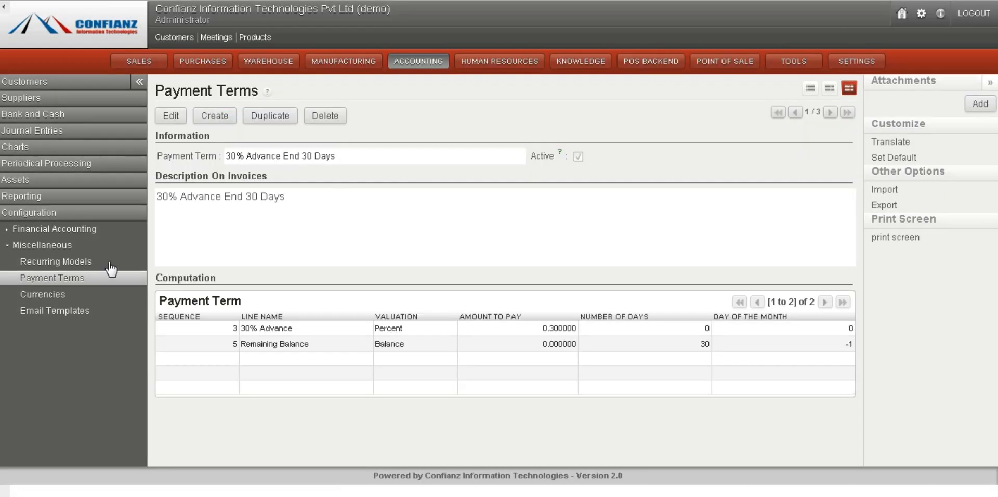
Open the currencies list to review rates and rounding settings
click(86, 281)
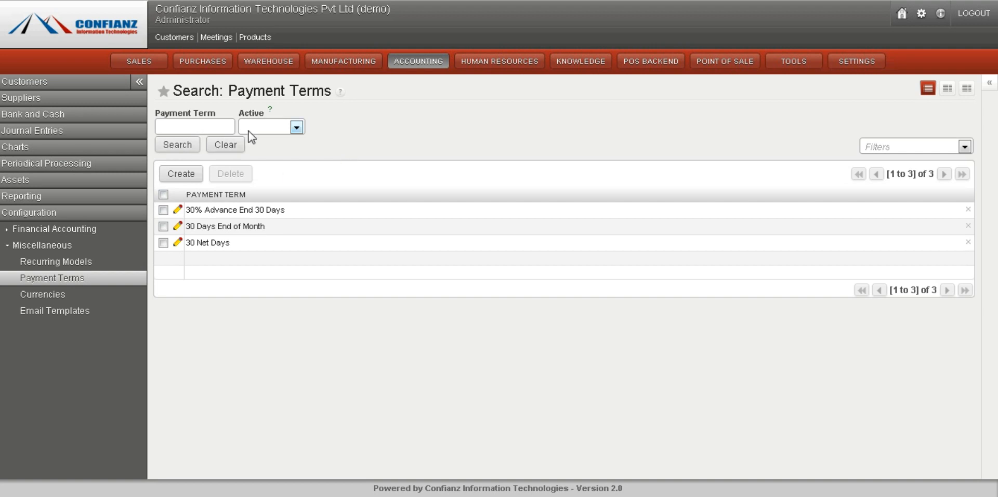
click(78, 295)
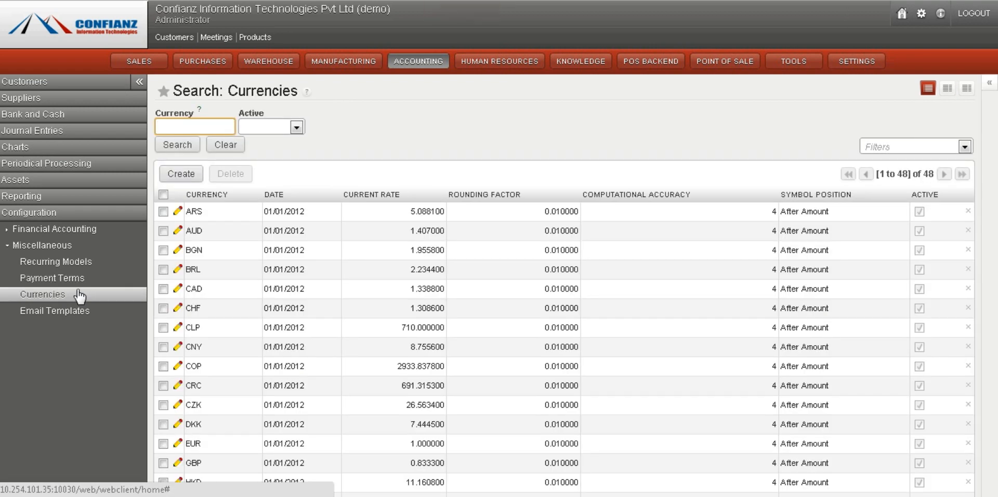
click(345, 143)
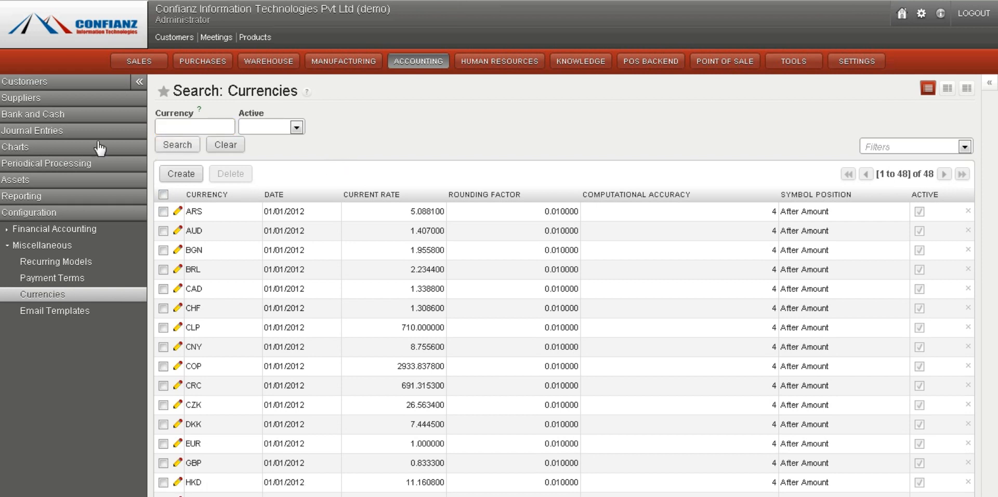
Open the building asset to review its gross value and depreciation settings, and view the asset hierarchy
click(41, 165)
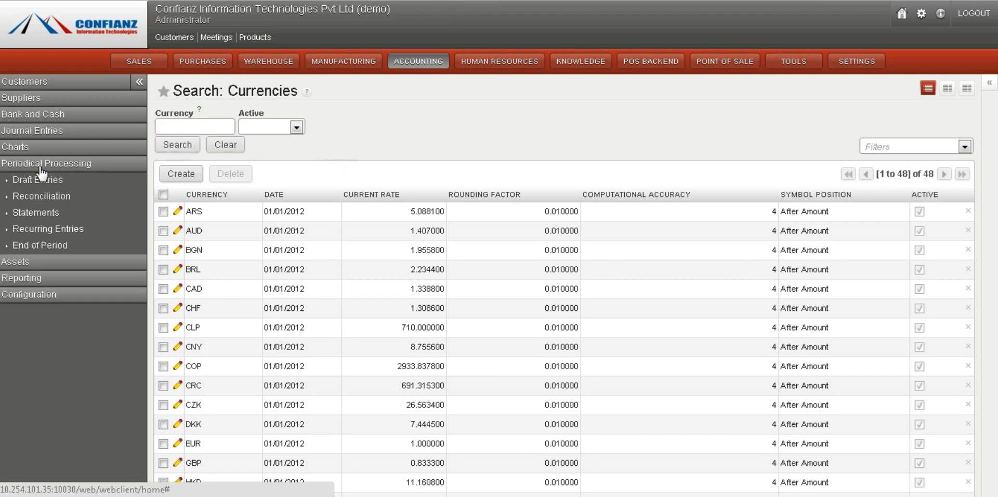
click(20, 261)
click(47, 201)
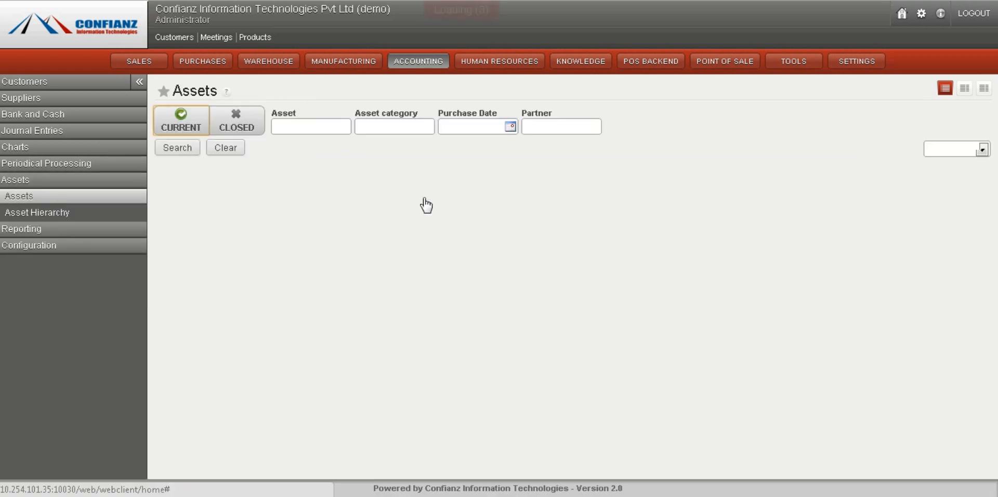
click(189, 177)
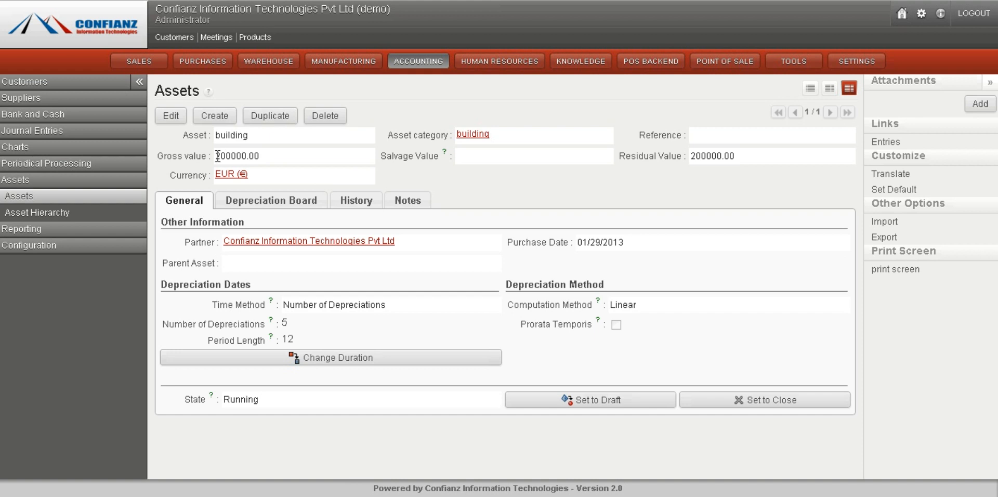
drag(217, 156, 262, 154)
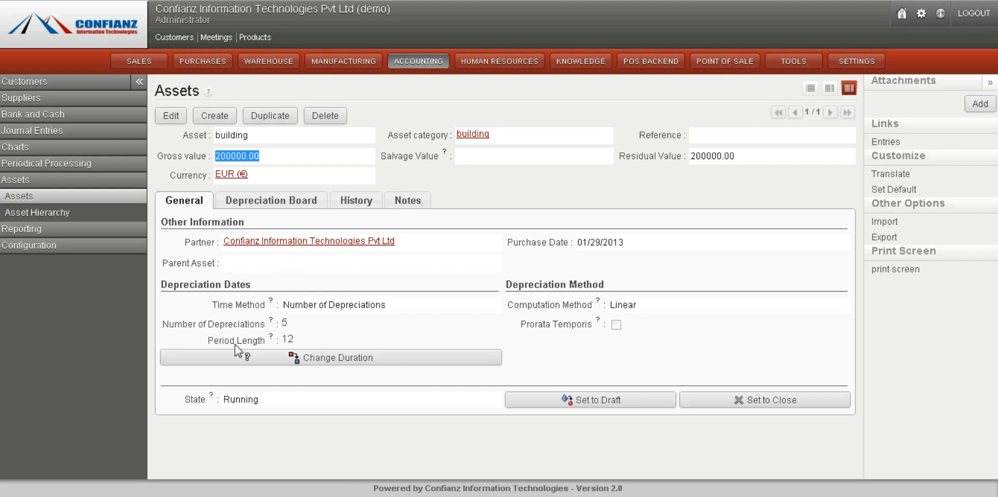
mouse_move(248, 337)
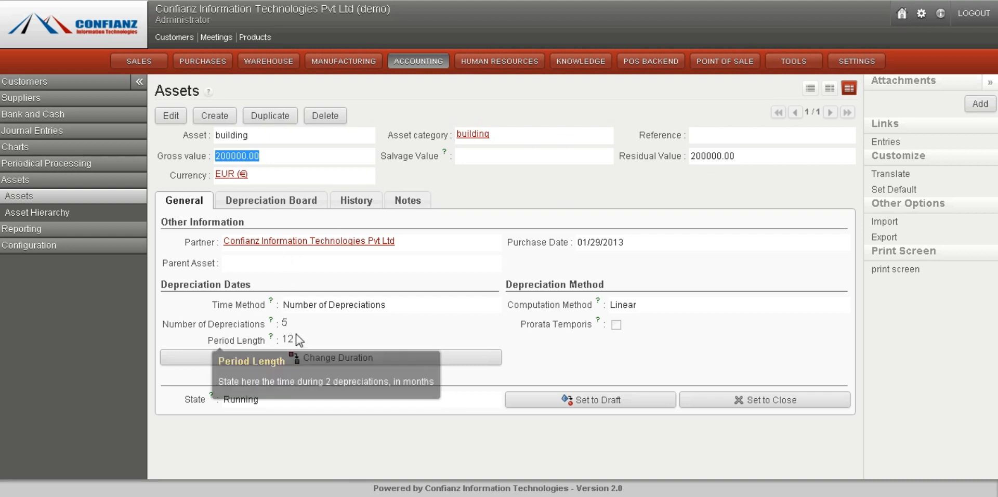
click(87, 218)
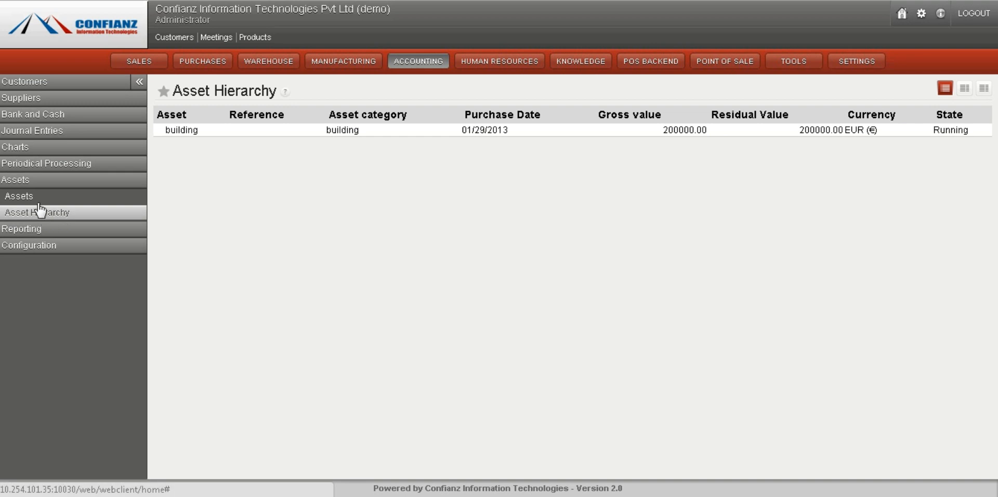
Open the manual reconciliation list of journal items under periodical processing
click(39, 165)
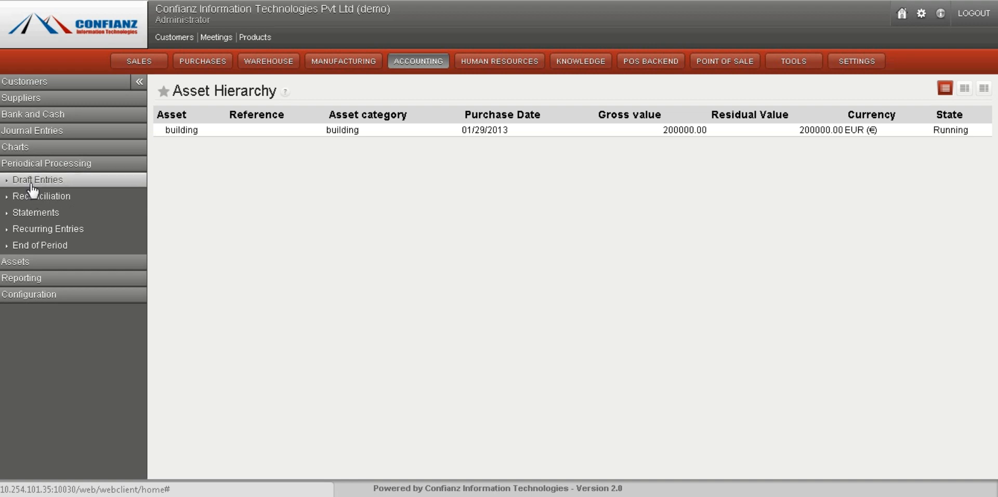
click(32, 182)
click(28, 214)
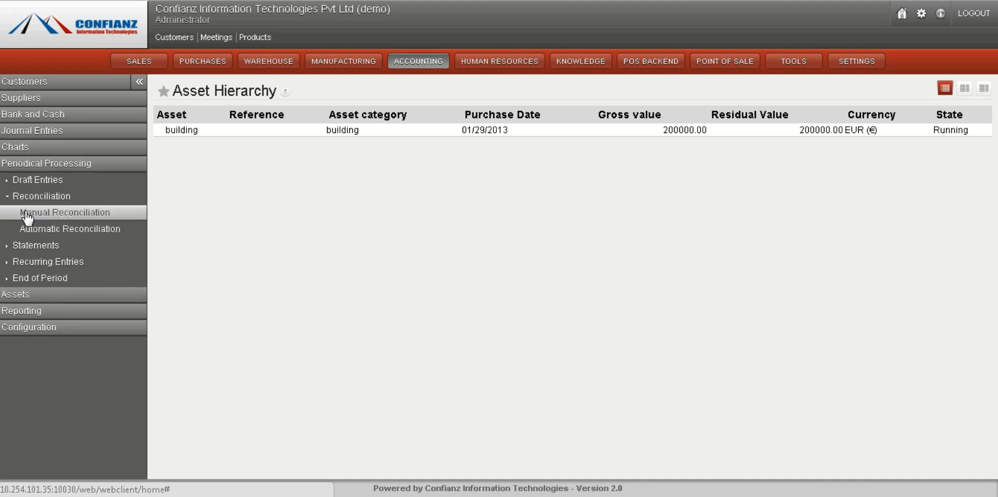
click(37, 215)
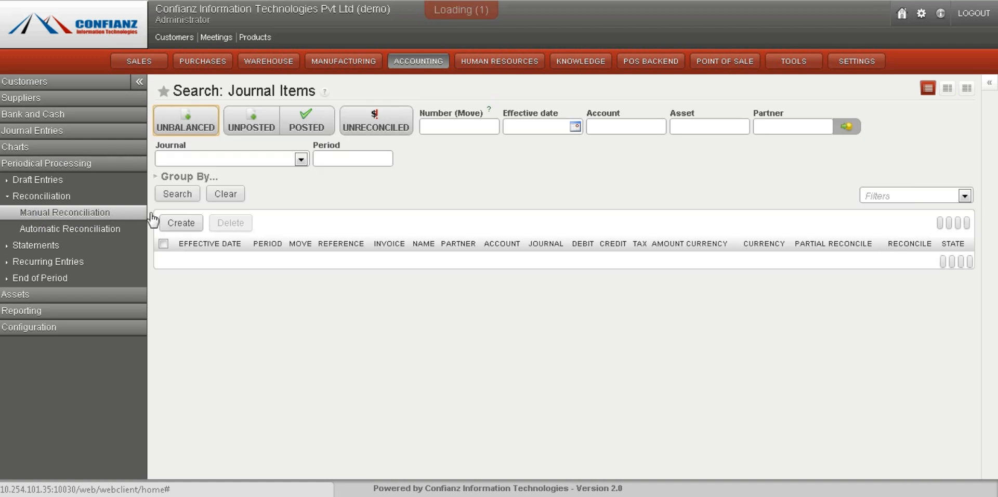
Filter the journal items by the Cash (EUR) journal
click(301, 160)
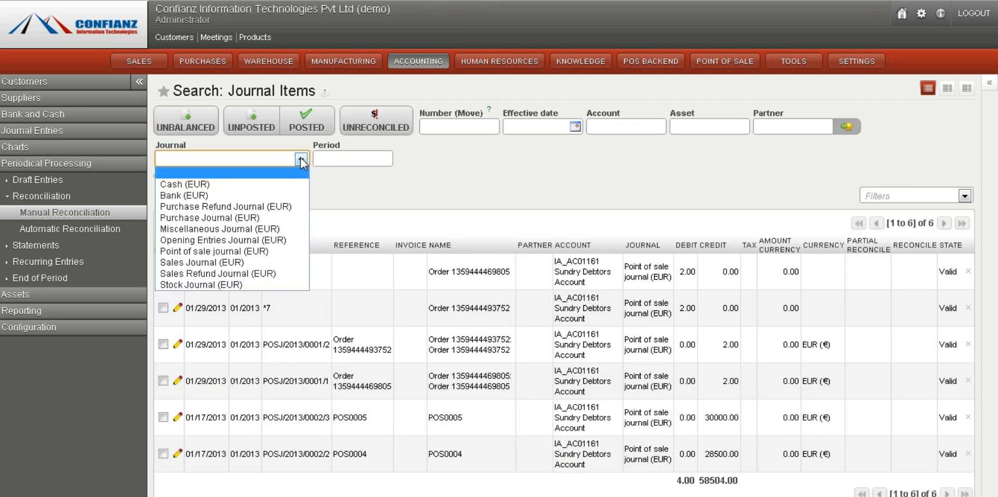
click(275, 185)
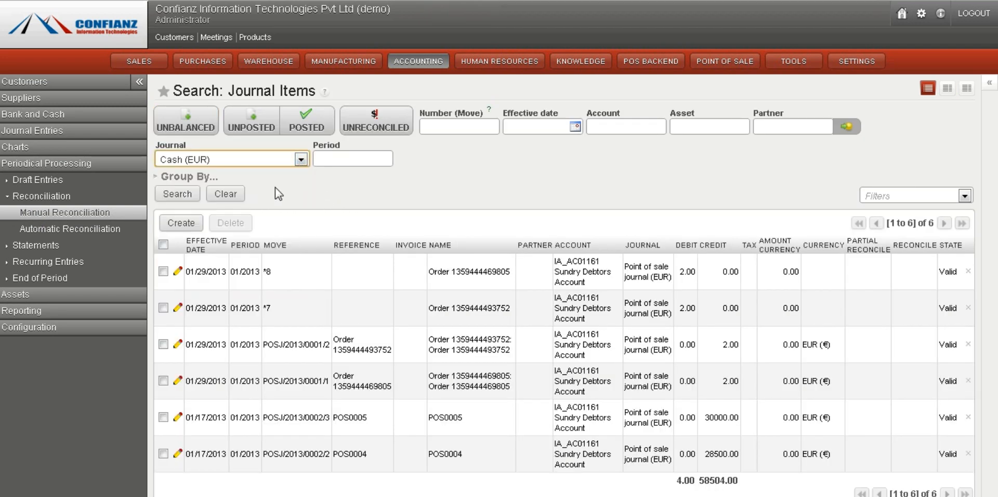
click(175, 195)
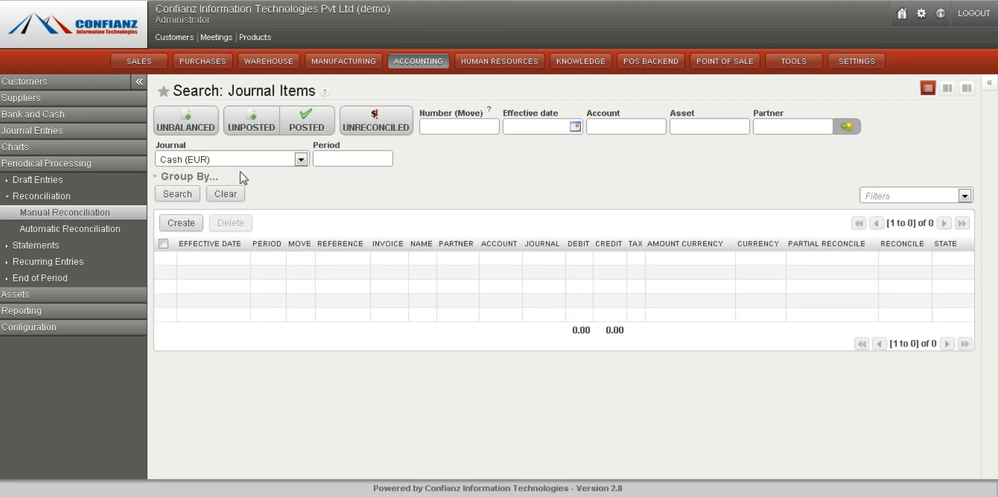
Filter the journal items by the Purchase Refund Journal (EUR), and clear the search filters
click(279, 164)
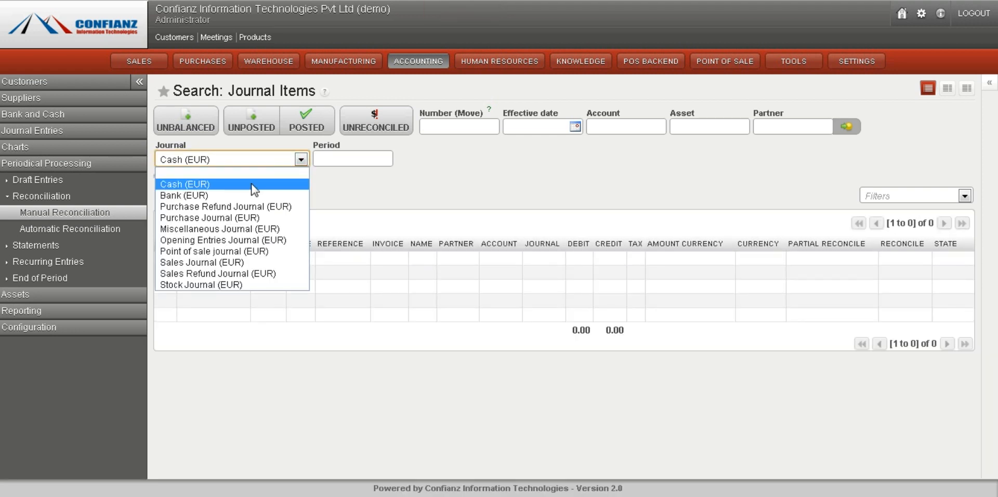
click(235, 209)
click(179, 194)
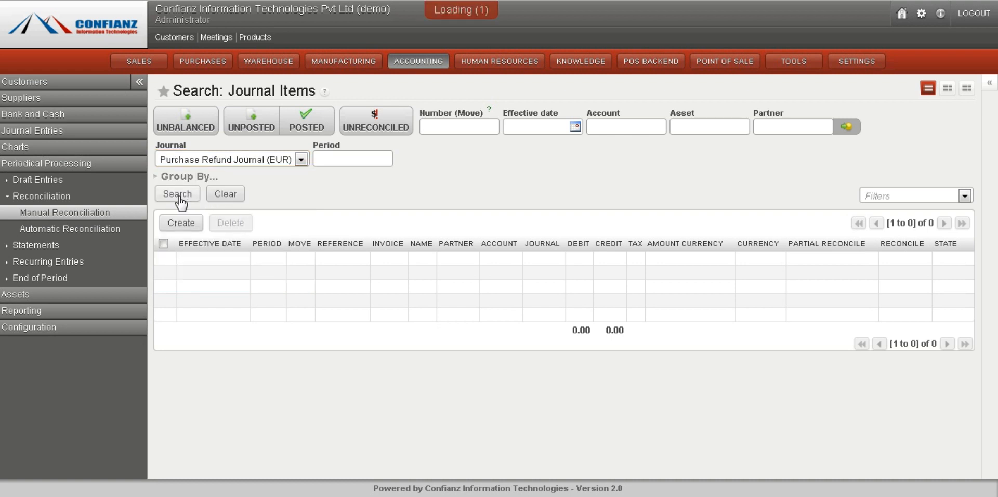
click(226, 195)
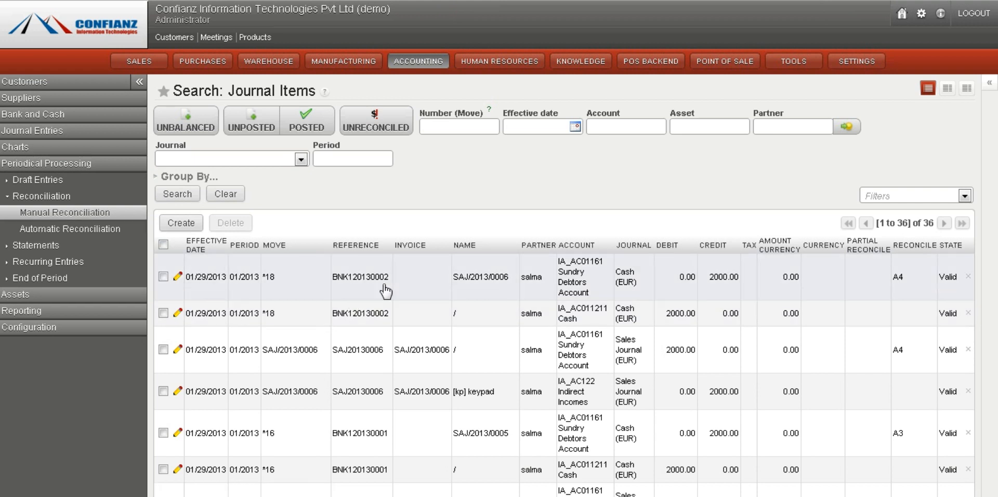
Open the bank statements list under Statements Reconciliation in periodical processing
click(385, 291)
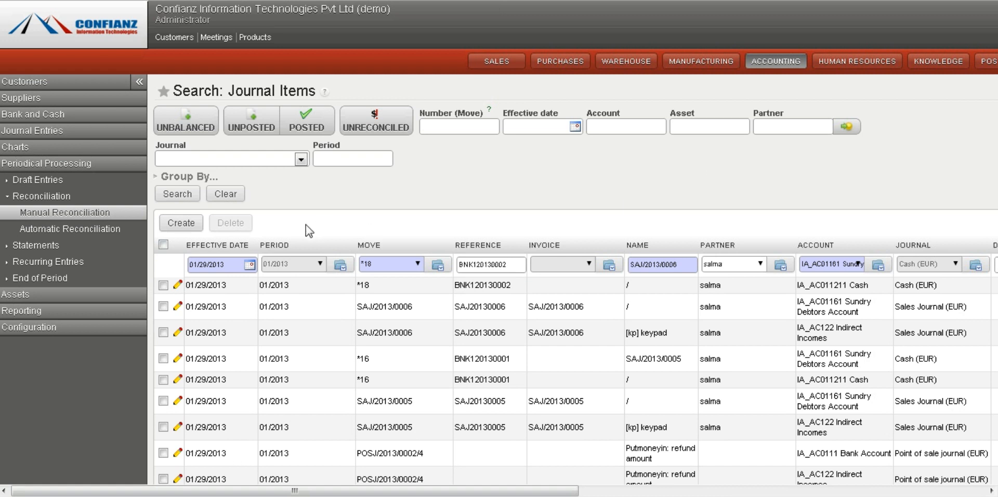
click(232, 195)
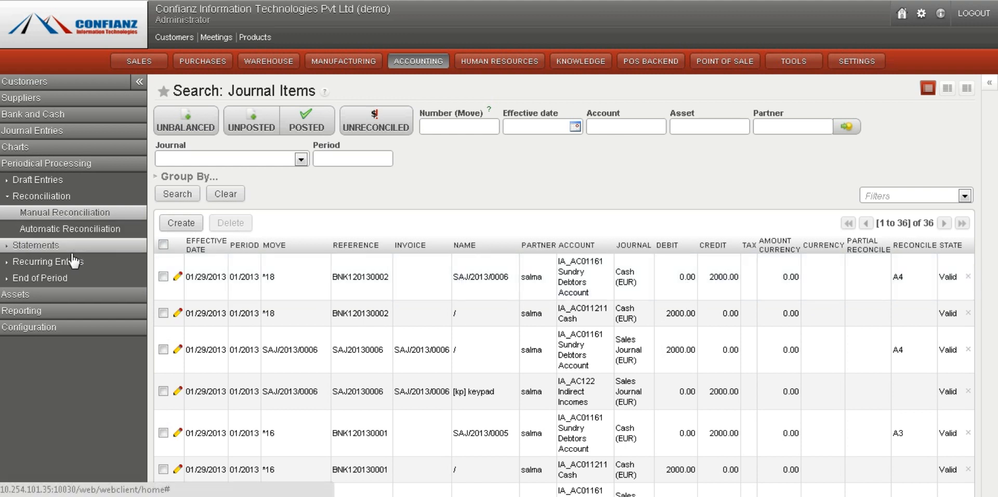
click(52, 252)
click(72, 229)
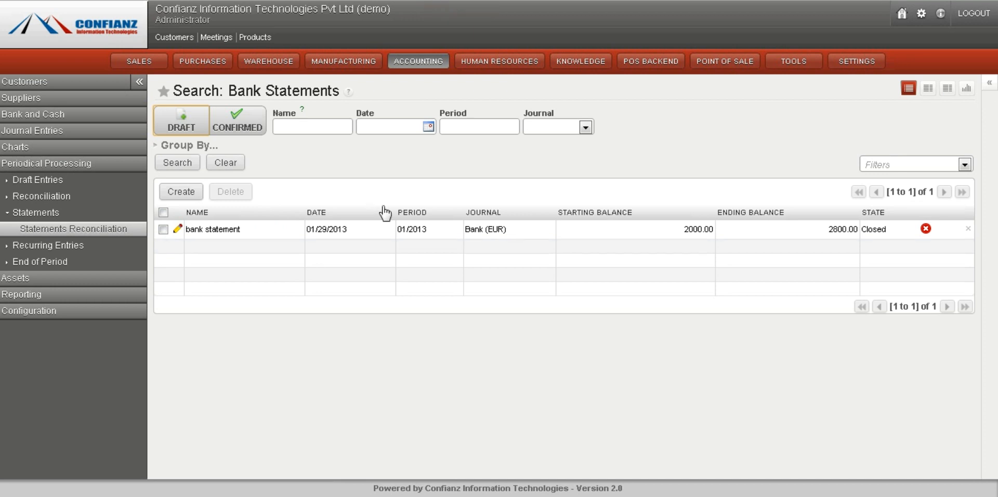
Open the Generate Opening Entries wizard, choosing 2012 as fiscal year to close and 2013 as new fiscal year, then close it
click(44, 261)
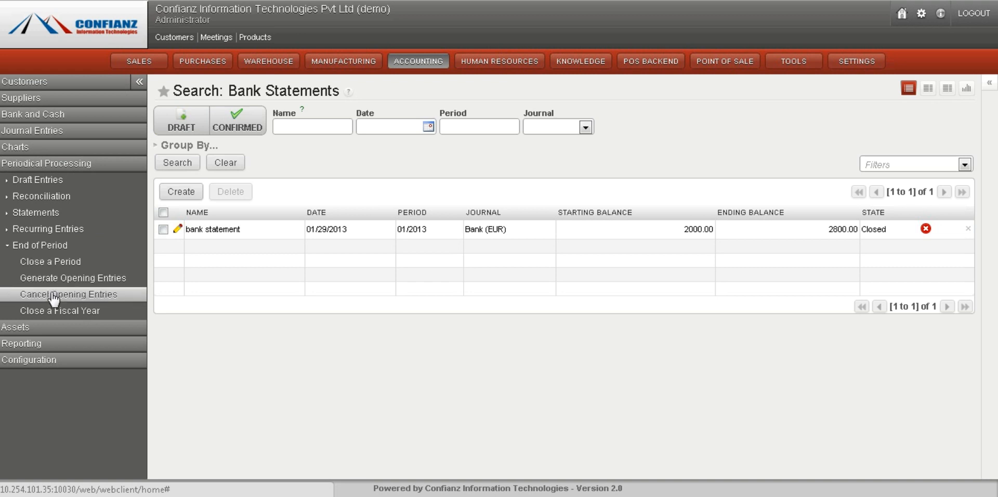
click(55, 281)
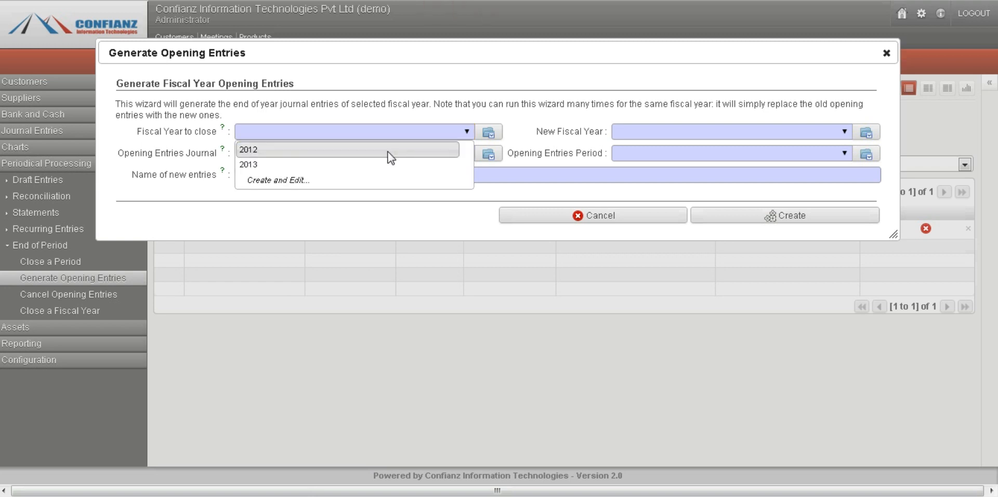
click(388, 150)
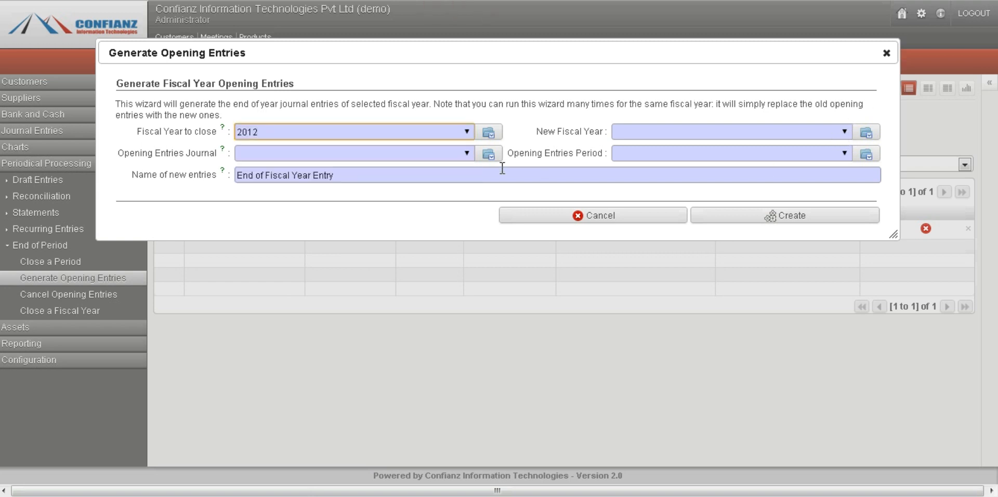
mouse_move(151, 137)
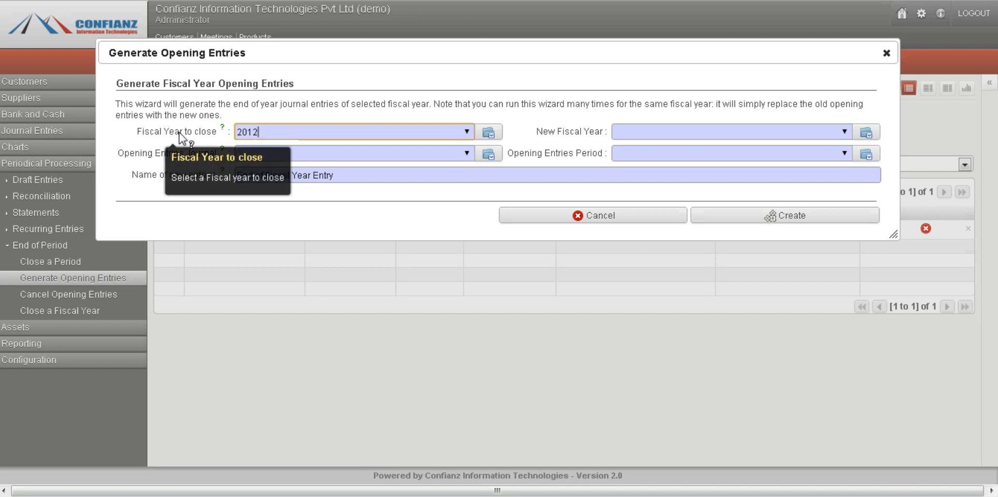
click(845, 133)
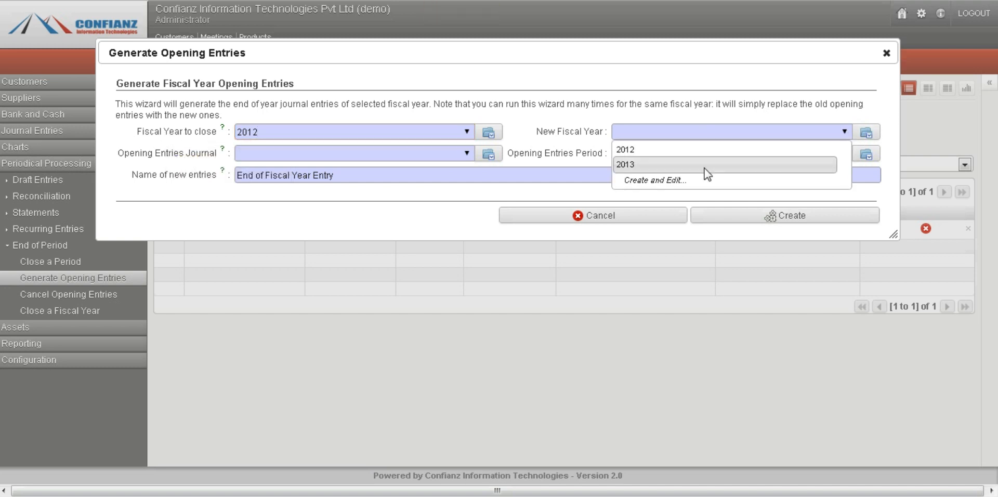
click(704, 167)
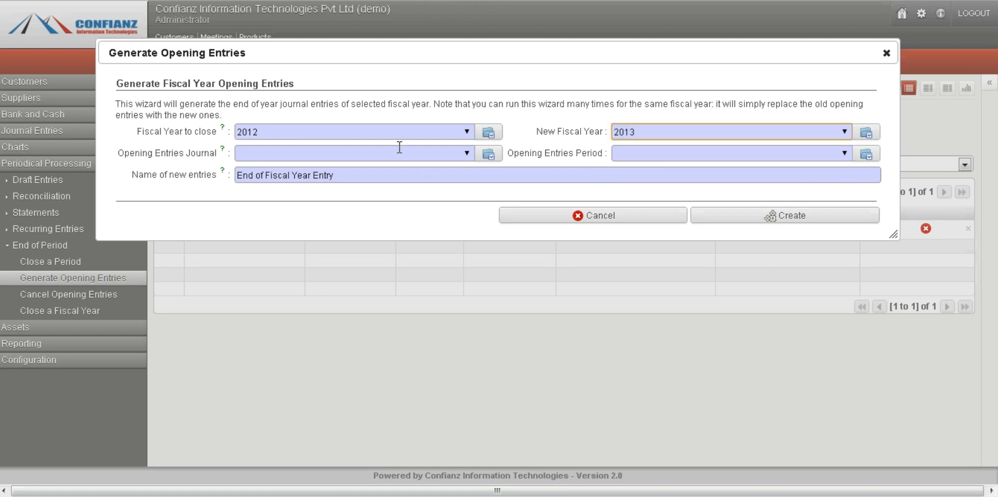
click(466, 154)
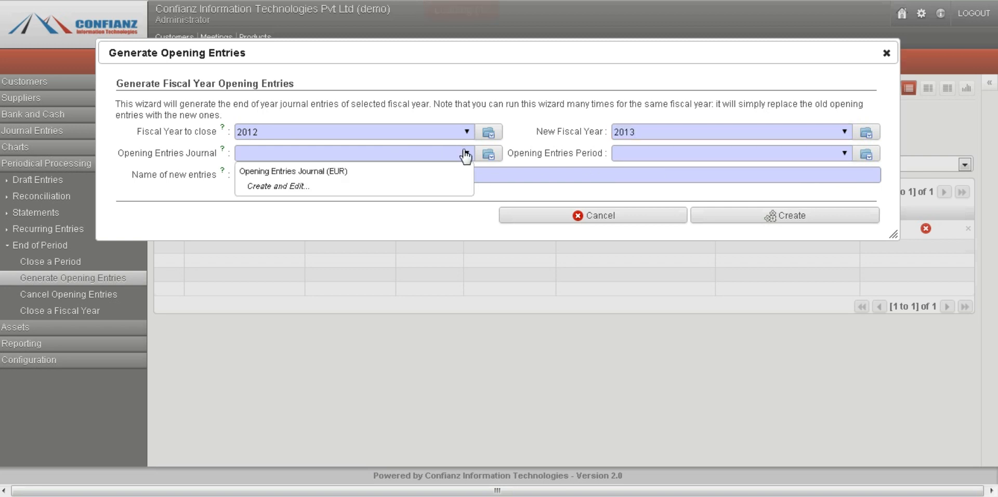
click(465, 154)
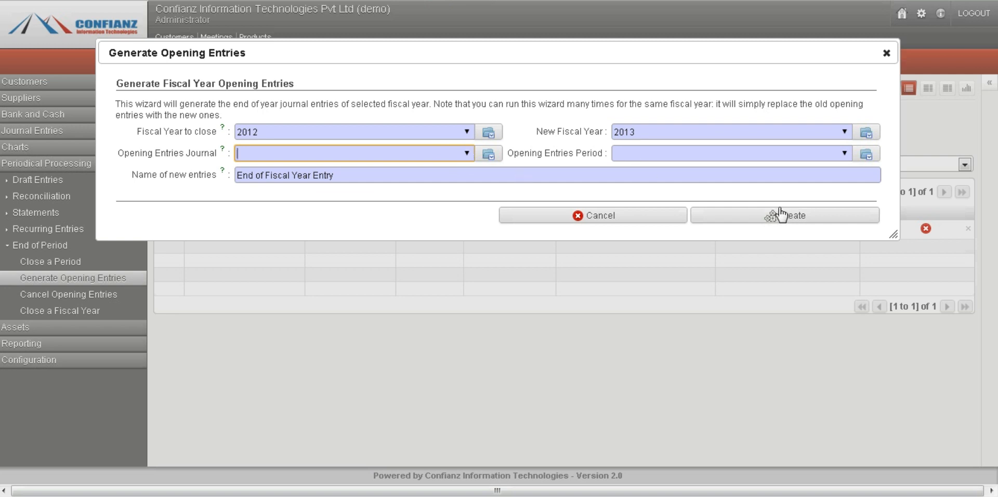
click(887, 53)
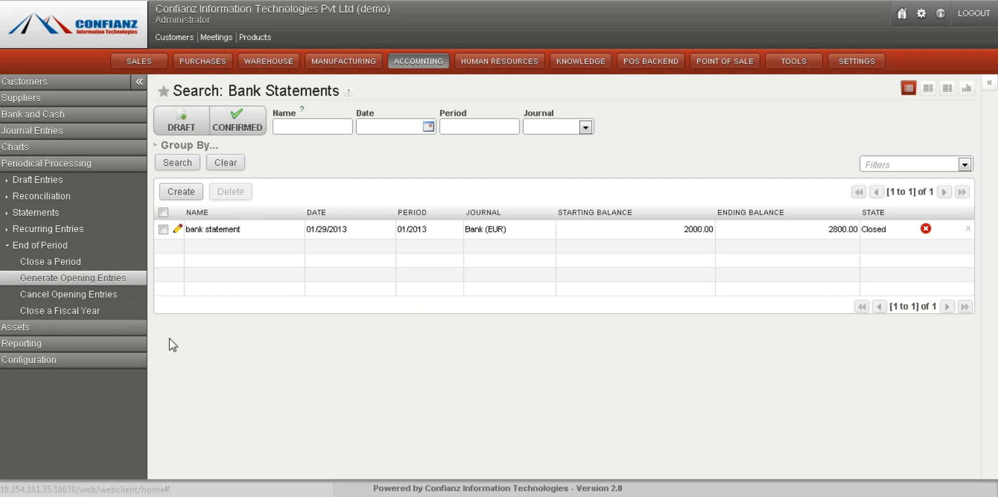
Expand the Reporting menu's legal, generic and statistic report sections to browse the available reports
click(86, 165)
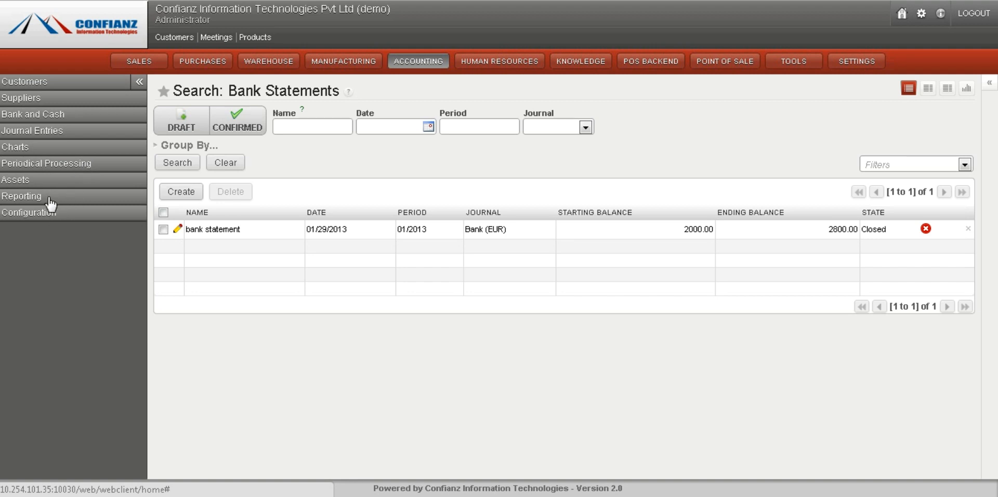
click(50, 200)
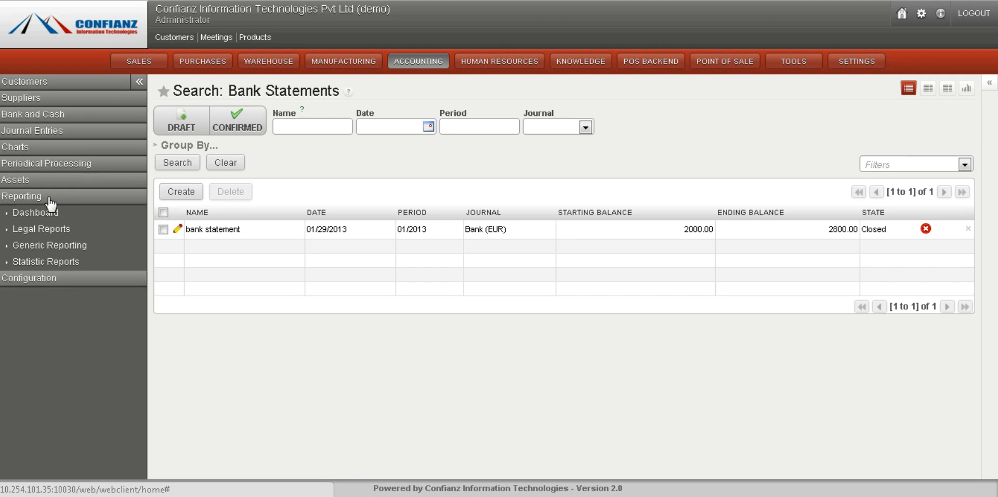
click(47, 246)
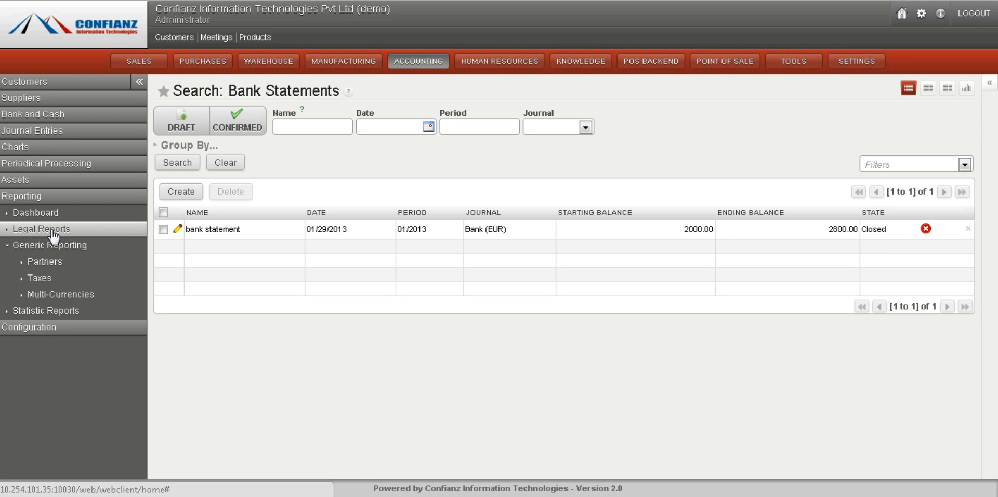
click(52, 230)
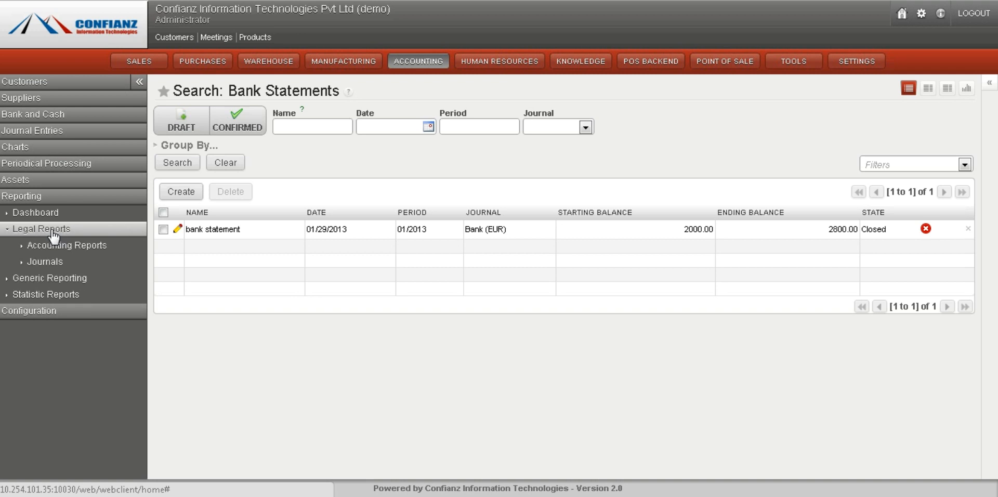
click(44, 295)
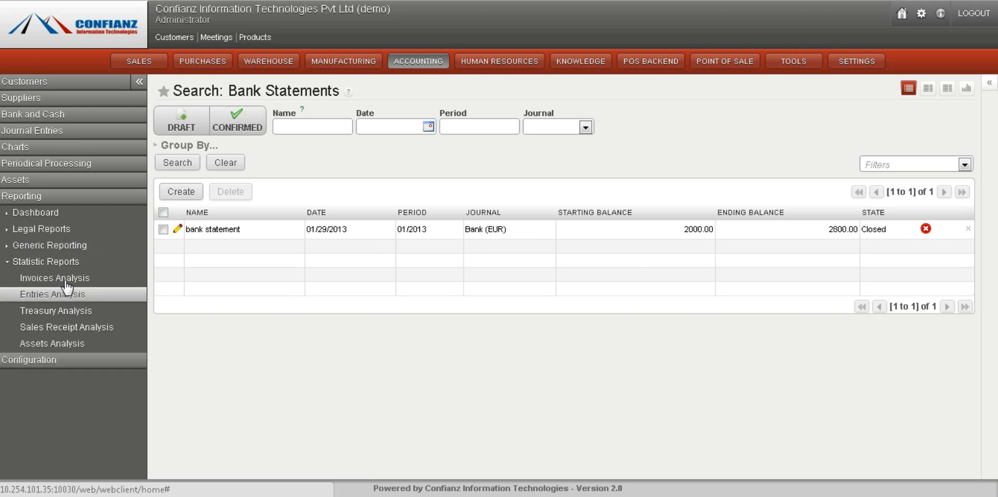
click(63, 247)
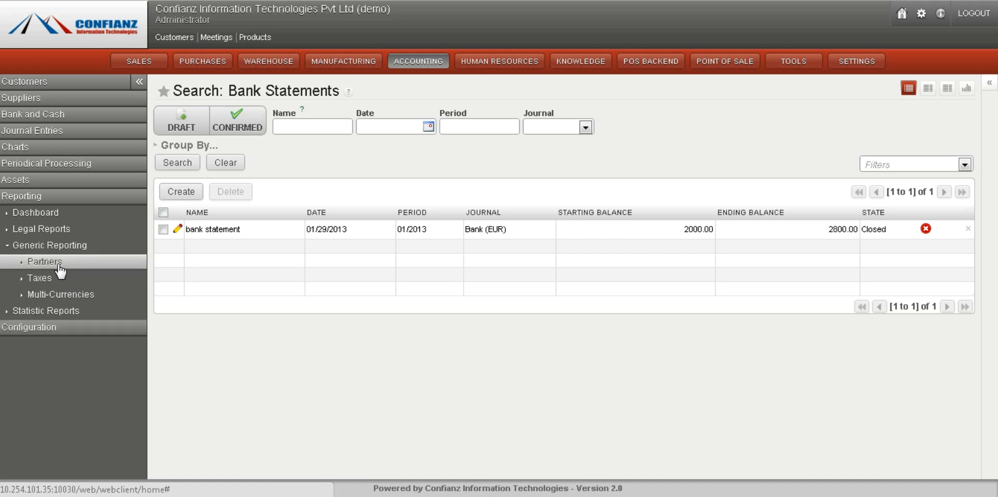
click(48, 230)
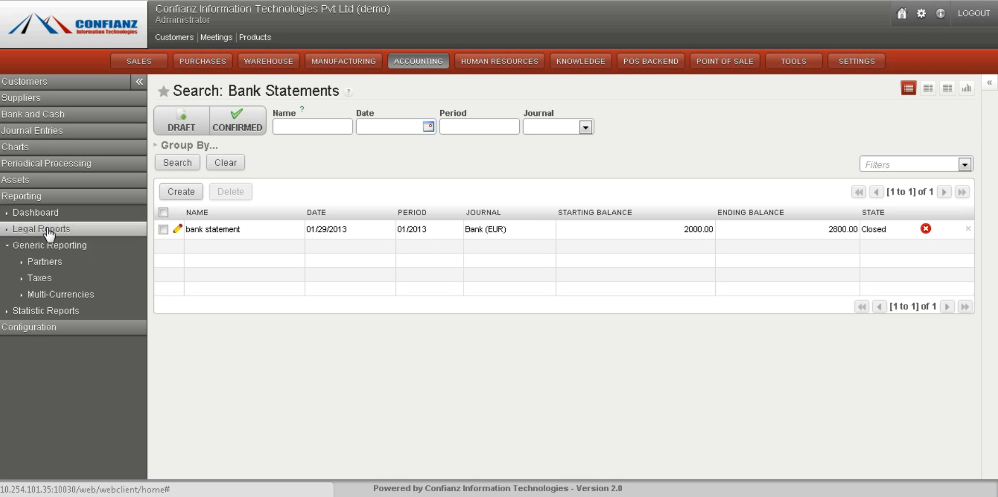
Open the General Ledger report dialog under Legal Reports' accounting reports, then close it
click(61, 249)
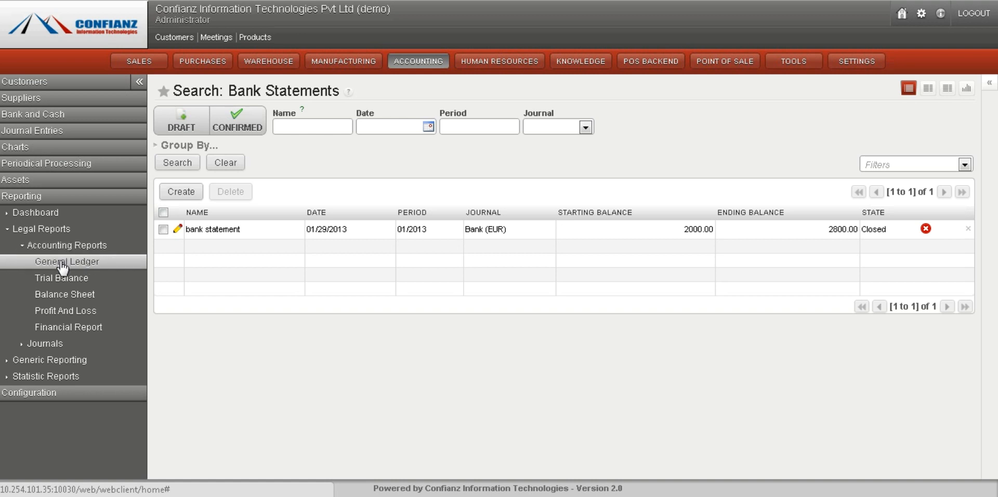
click(62, 262)
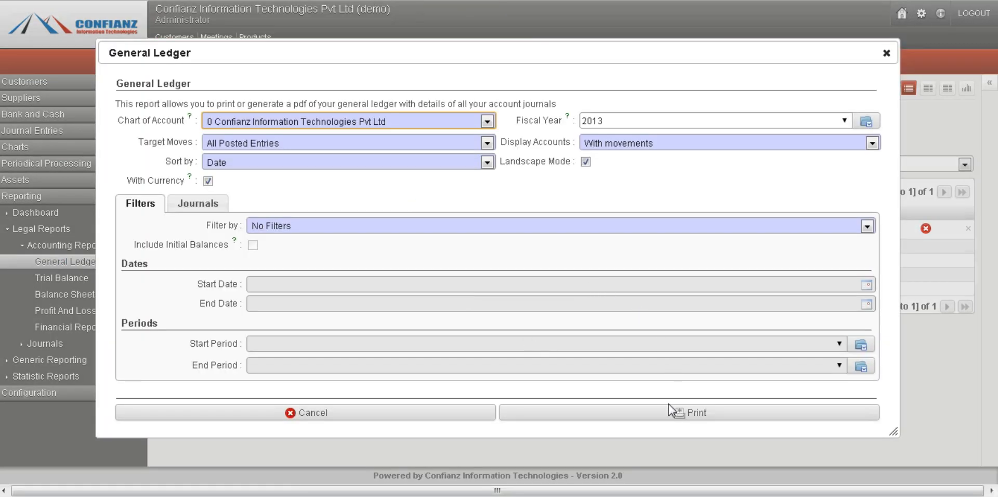
click(887, 53)
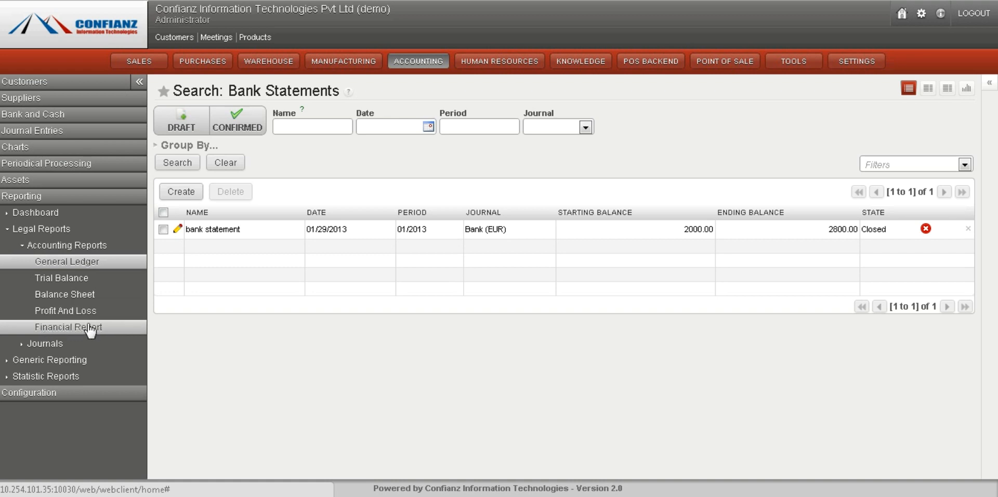
Open the Invoices Analysis report, expand the All products and 08/2012 groups, and open Entries Analysis
click(29, 371)
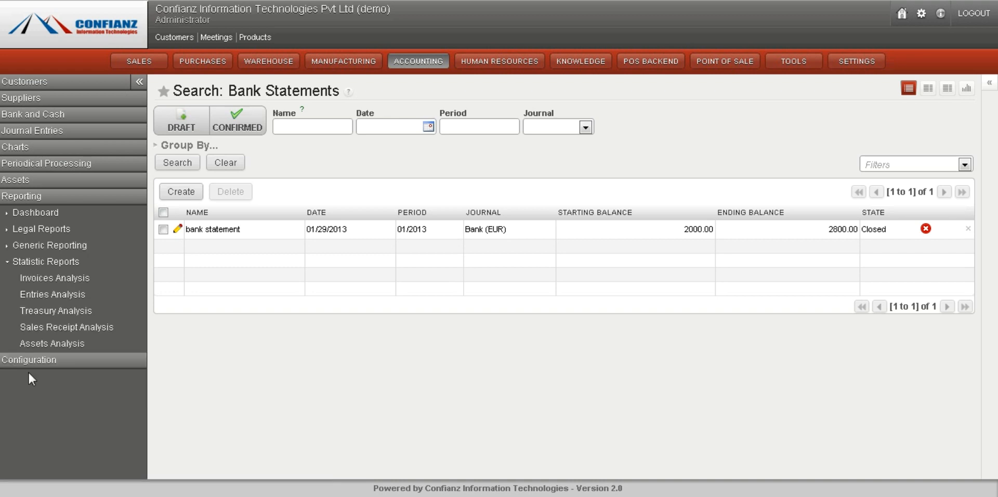
click(55, 280)
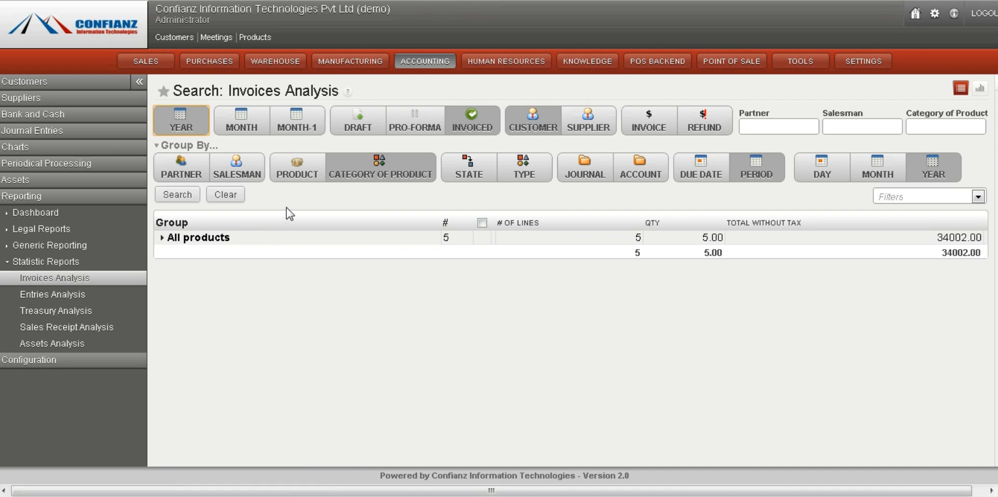
click(163, 238)
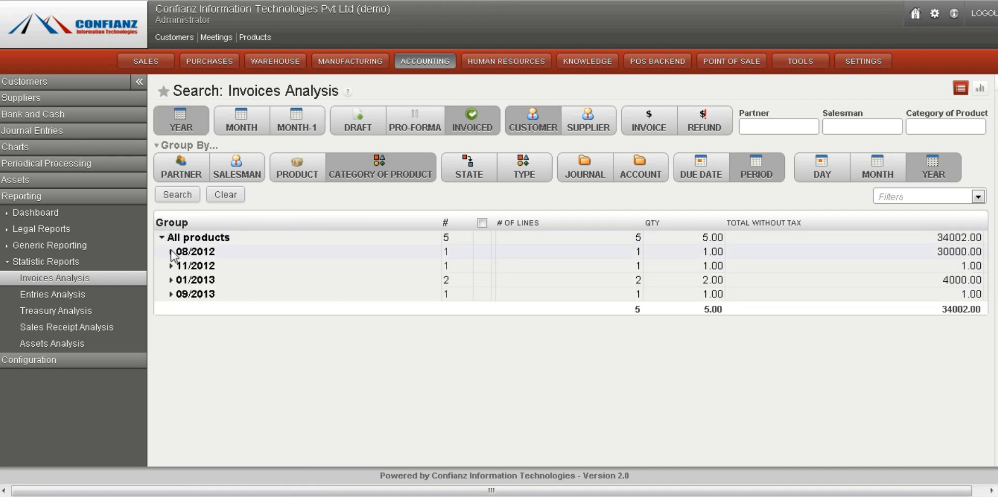
click(172, 252)
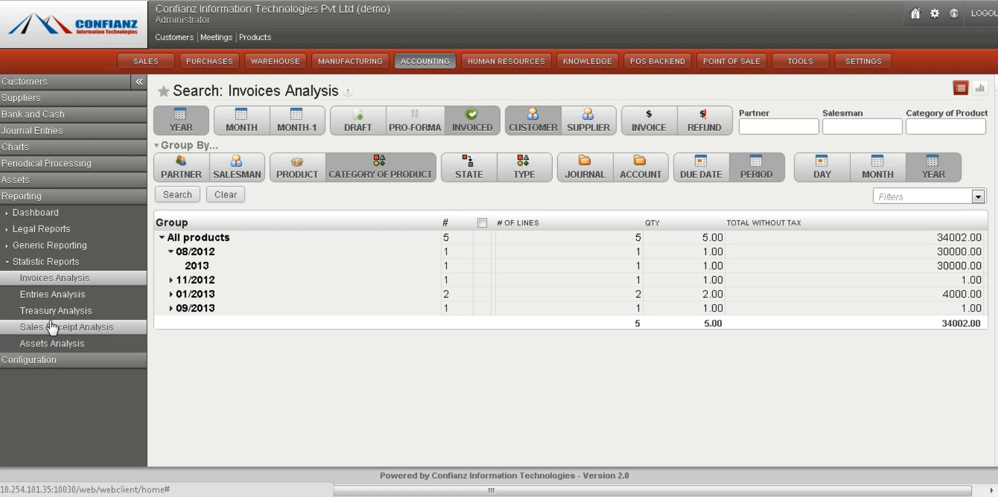
click(58, 299)
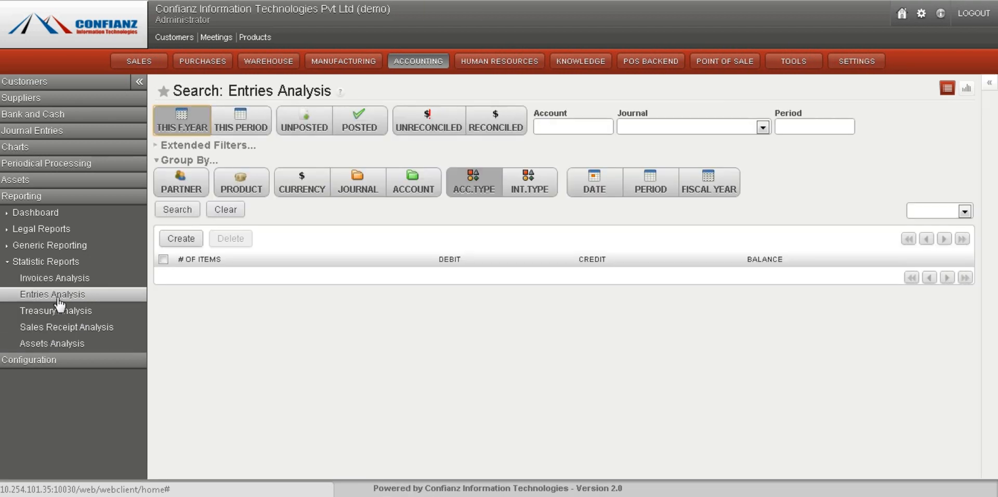